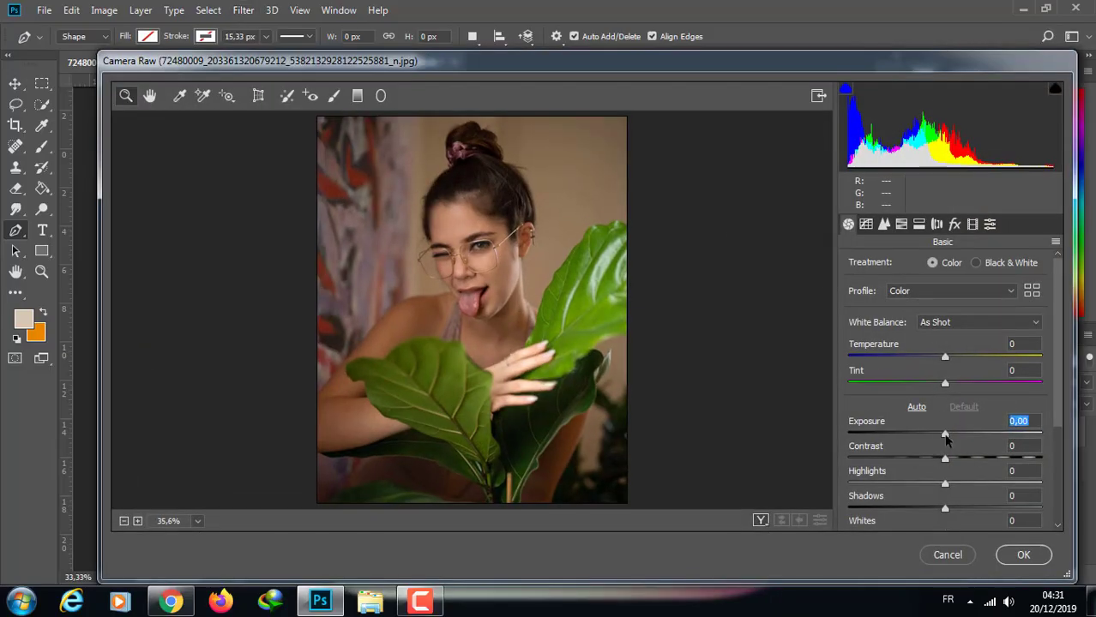
Brighten a copy of the photo in Camera Raw with Exposure set to +1.00.
drag(945, 438, 963, 438)
double_click(961, 436)
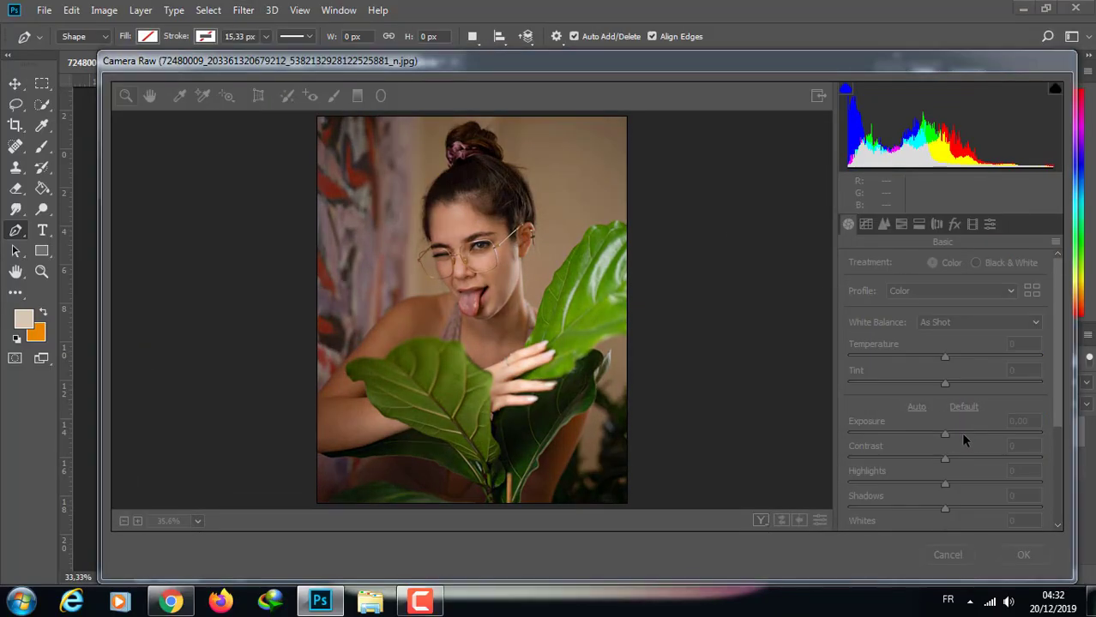
mouse_move(946, 438)
mouse_down()
mouse_move(964, 437)
mouse_move(960, 462)
mouse_up()
click(1024, 554)
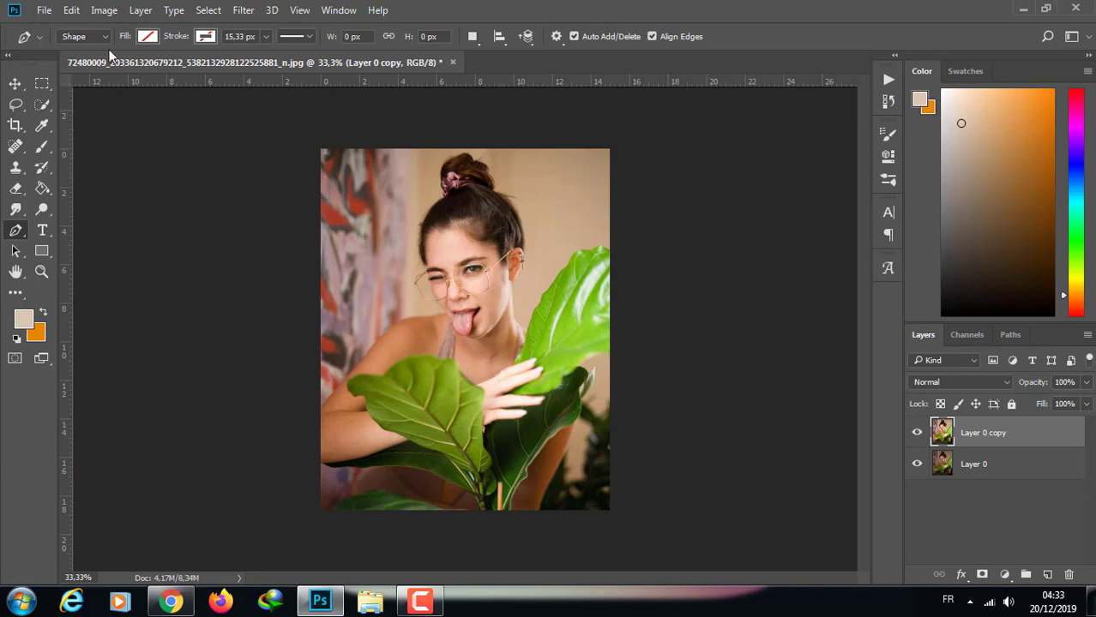
Zoom to 200% and begin a Pen path with anchors along the leaf edge.
key(ctrl+1)
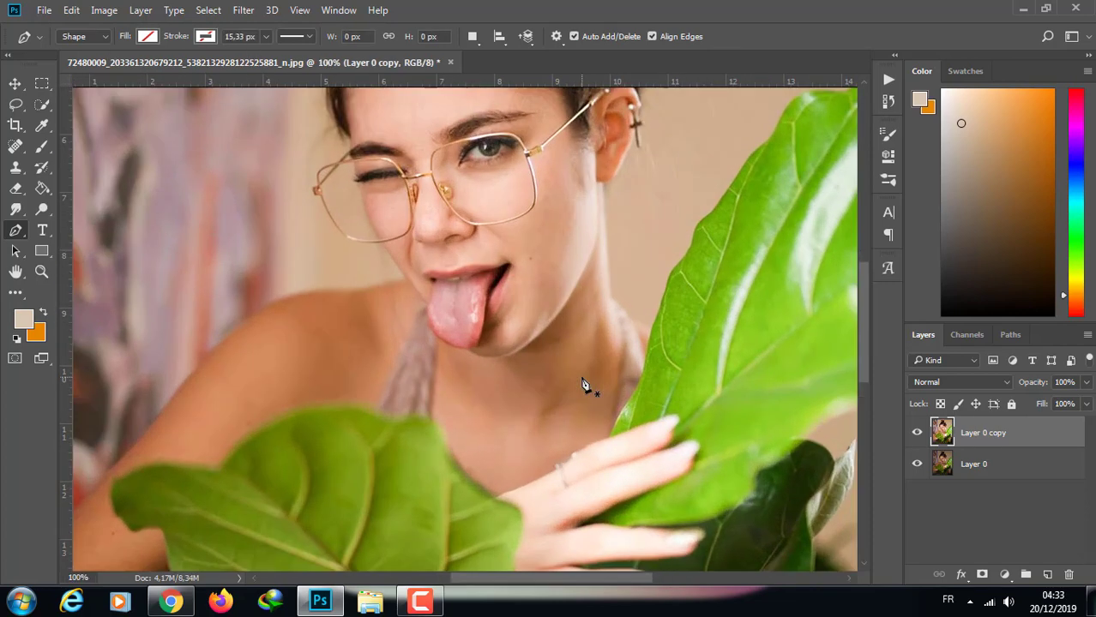
key(ctrl+plus)
drag(557, 576, 656, 576)
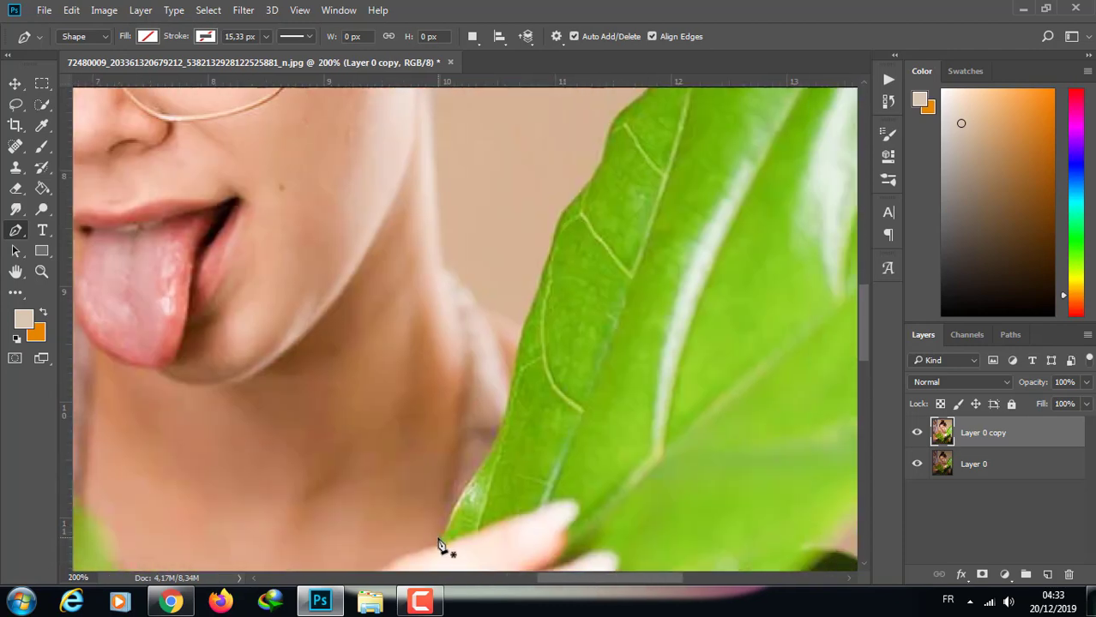
click(439, 544)
click(531, 313)
click(629, 109)
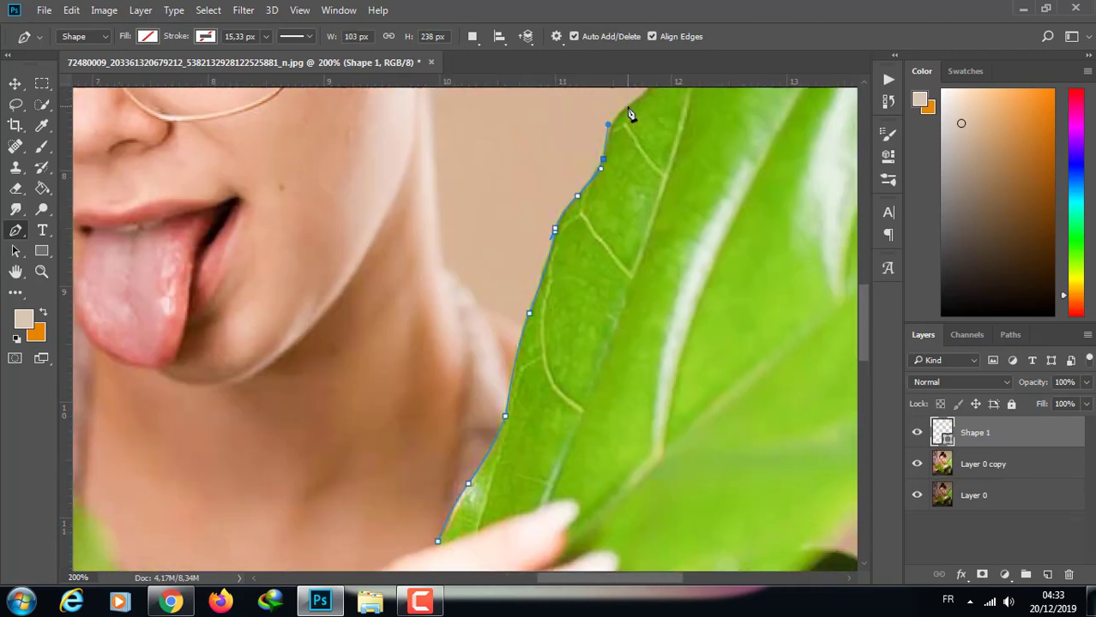
Extend the path with anchors up to the leaf tip.
scroll(629, 110, up, 5)
click(483, 401)
click(492, 378)
click(601, 245)
click(673, 167)
scroll(705, 208, right, 3)
scroll(705, 208, down, 8)
click(656, 223)
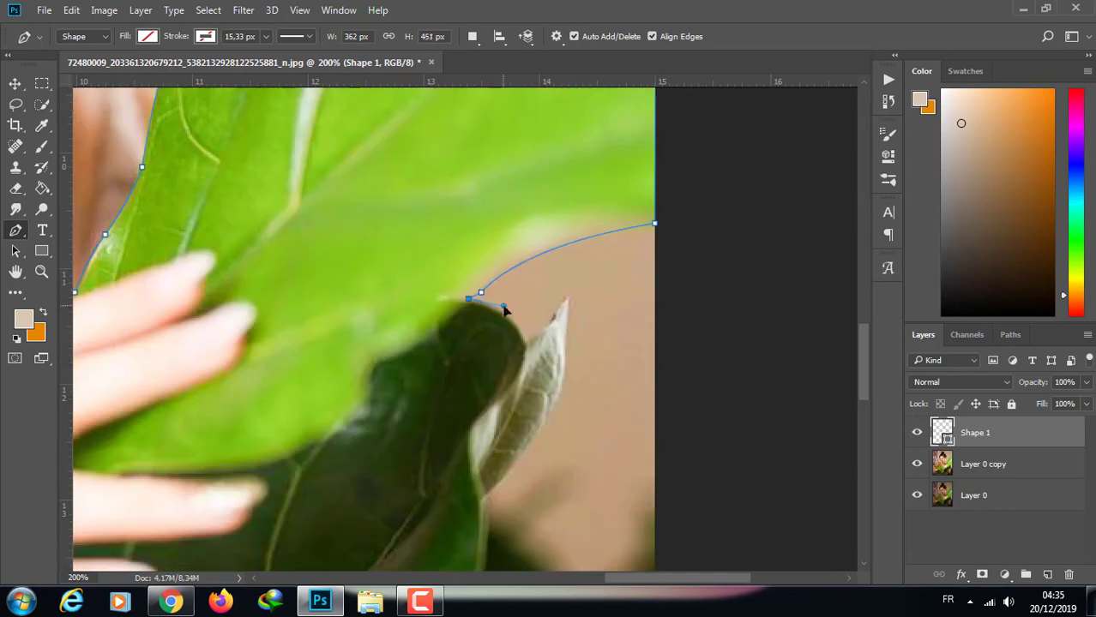
click(468, 298)
Continue the path down the leaf edge to its lower side.
scroll(562, 414, down, 5)
scroll(411, 436, left, 3)
click(497, 416)
scroll(497, 416, down, 3)
click(390, 388)
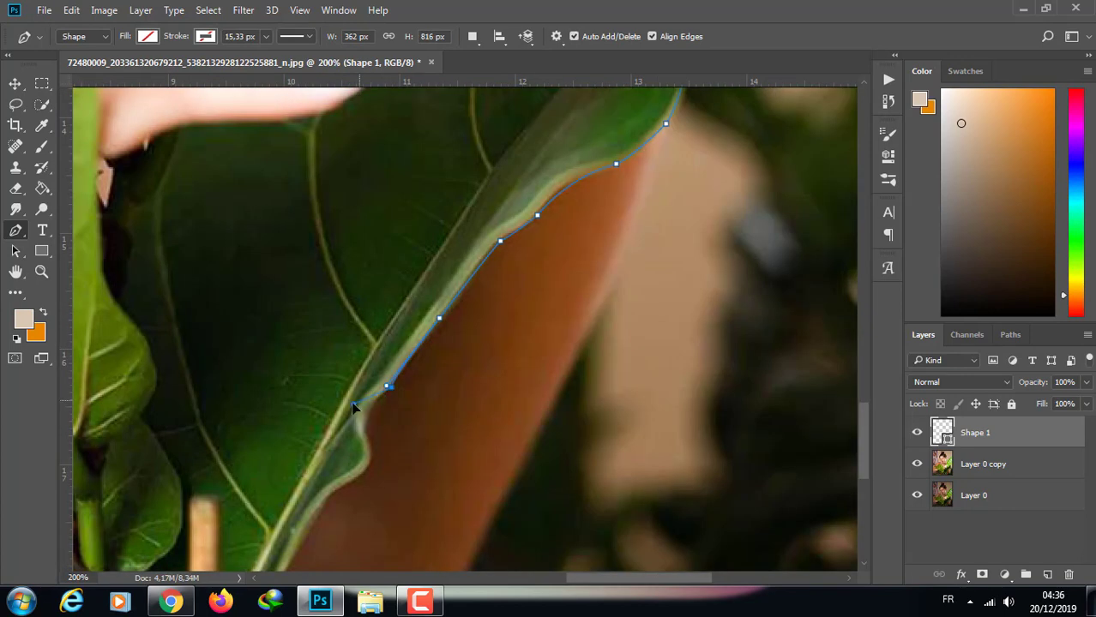
click(373, 447)
scroll(318, 520, down, 3)
click(269, 371)
Trace anchors along the leaf's upper edge.
scroll(171, 396, left, 5)
scroll(435, 331, left, 3)
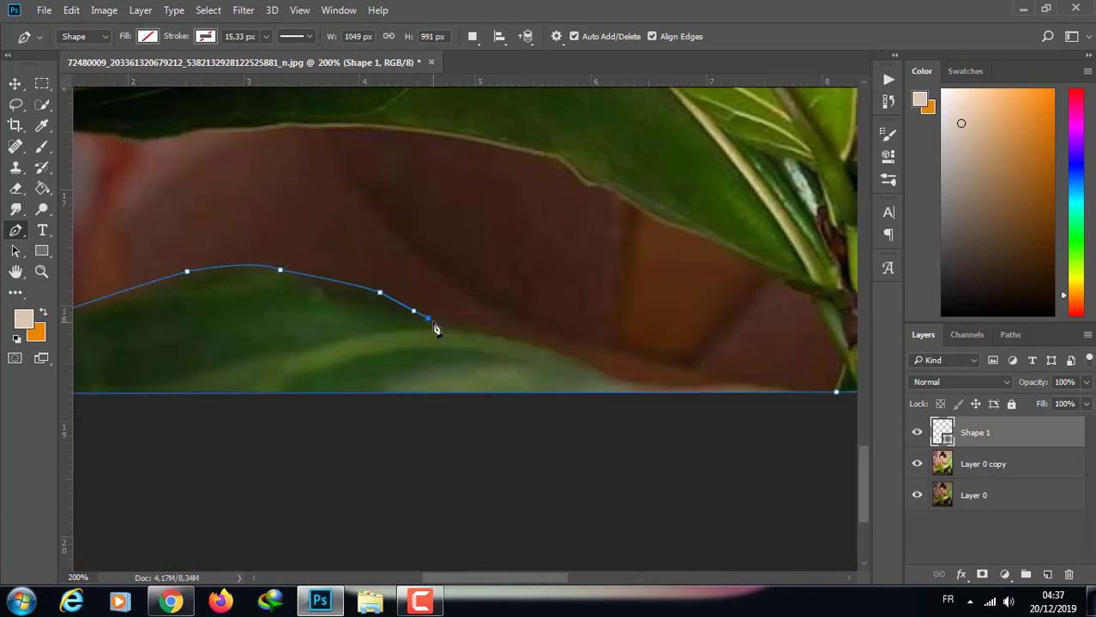
scroll(776, 392, right, 3)
click(521, 243)
click(437, 200)
click(362, 161)
scroll(363, 161, left, 5)
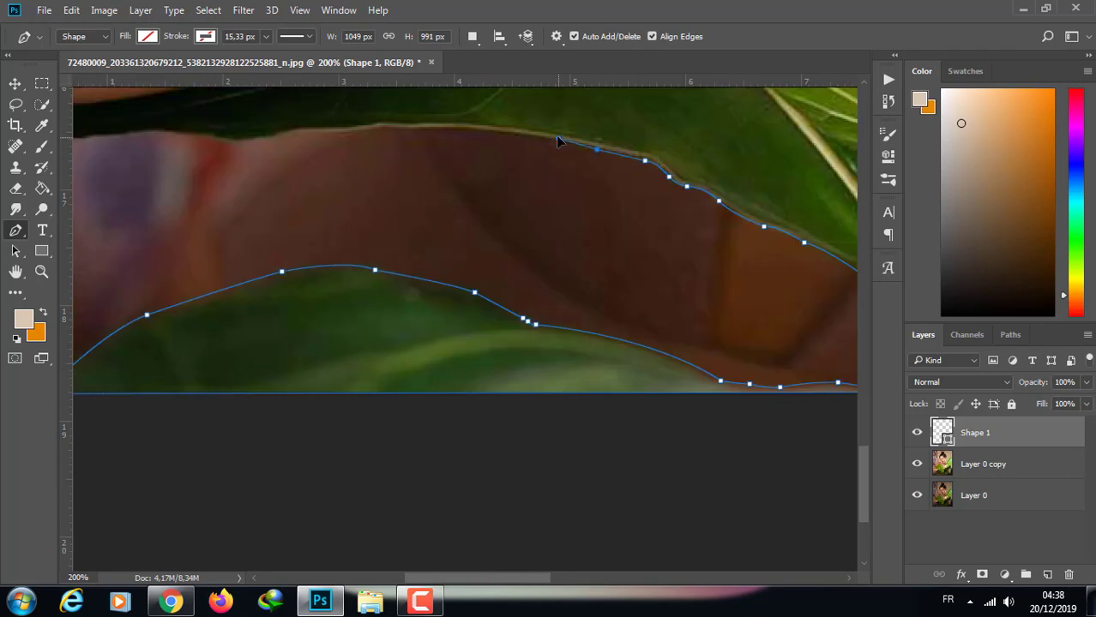
click(317, 137)
click(279, 138)
click(226, 144)
scroll(225, 144, left, 5)
click(388, 136)
scroll(347, 139, up, 5)
drag(271, 362, 401, 356)
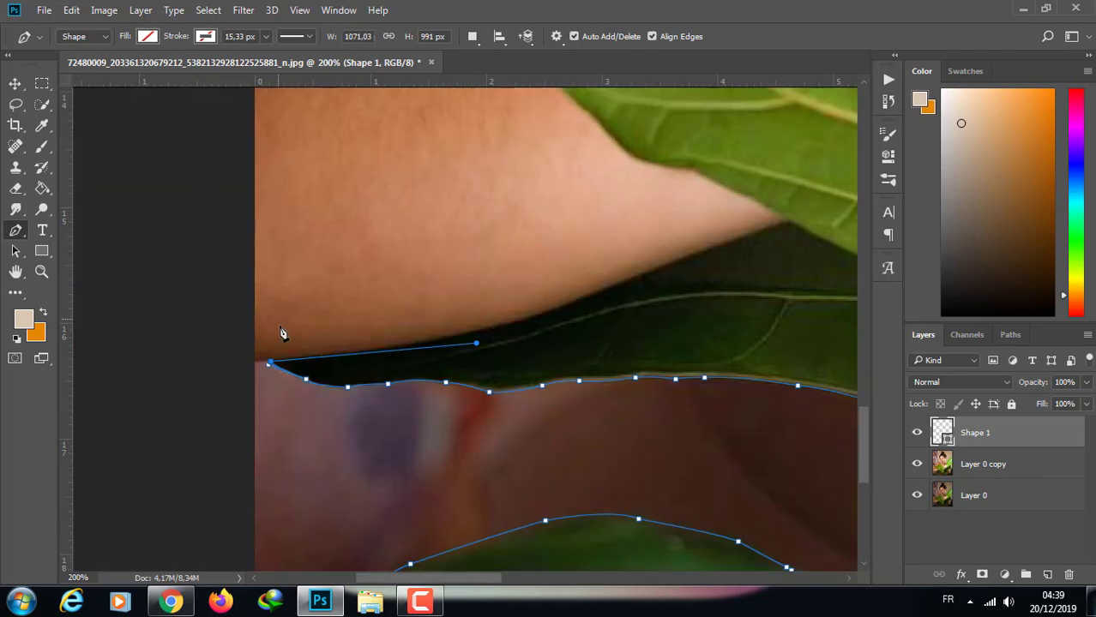
Trace the path along the leaf's upper-right edge.
scroll(658, 252, right, 5)
scroll(156, 247, up, 5)
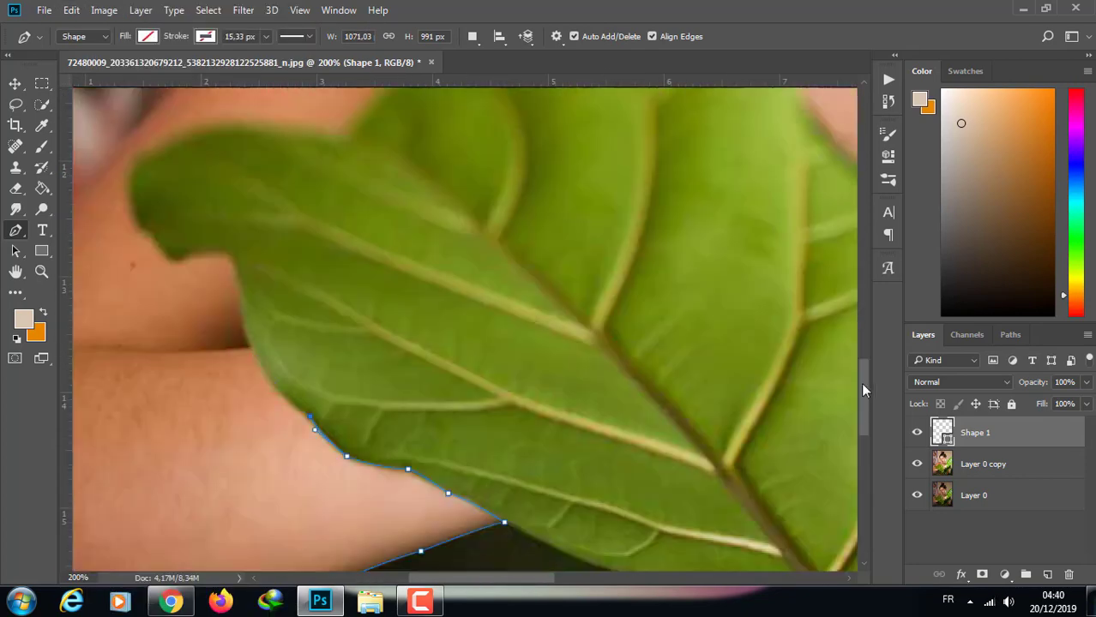
scroll(344, 143, up, 5)
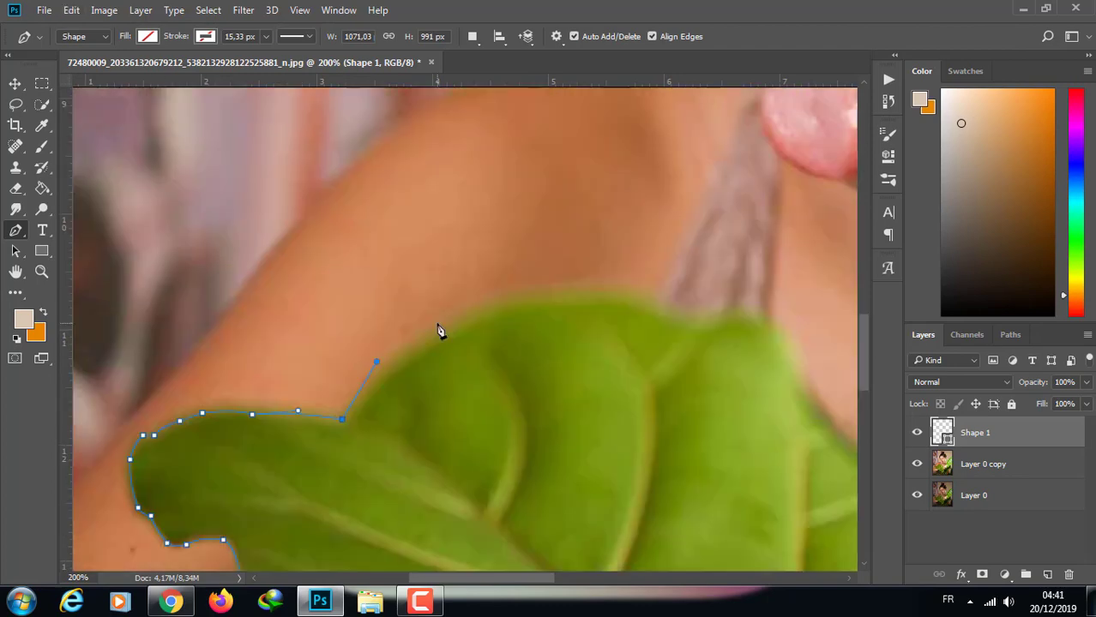
click(673, 304)
scroll(704, 318, right, 5)
click(594, 457)
scroll(594, 457, down, 3)
click(663, 463)
scroll(666, 472, down, 3)
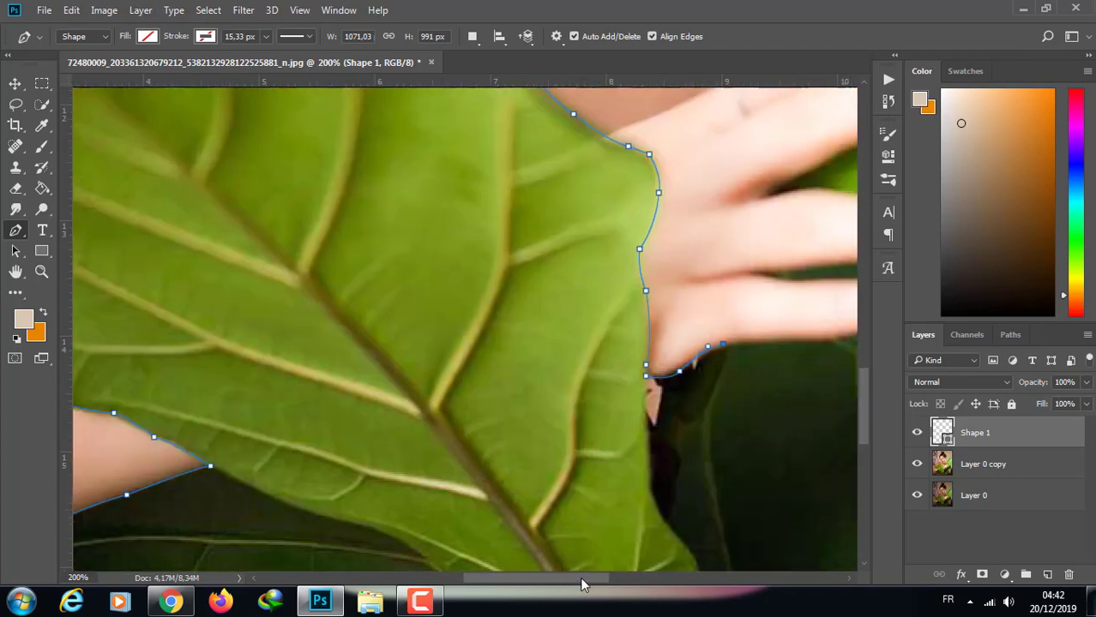
scroll(665, 289, right, 3)
Finish the path around the fingers resting on the leaves.
click(697, 288)
click(731, 256)
click(809, 200)
click(730, 199)
click(682, 196)
click(606, 174)
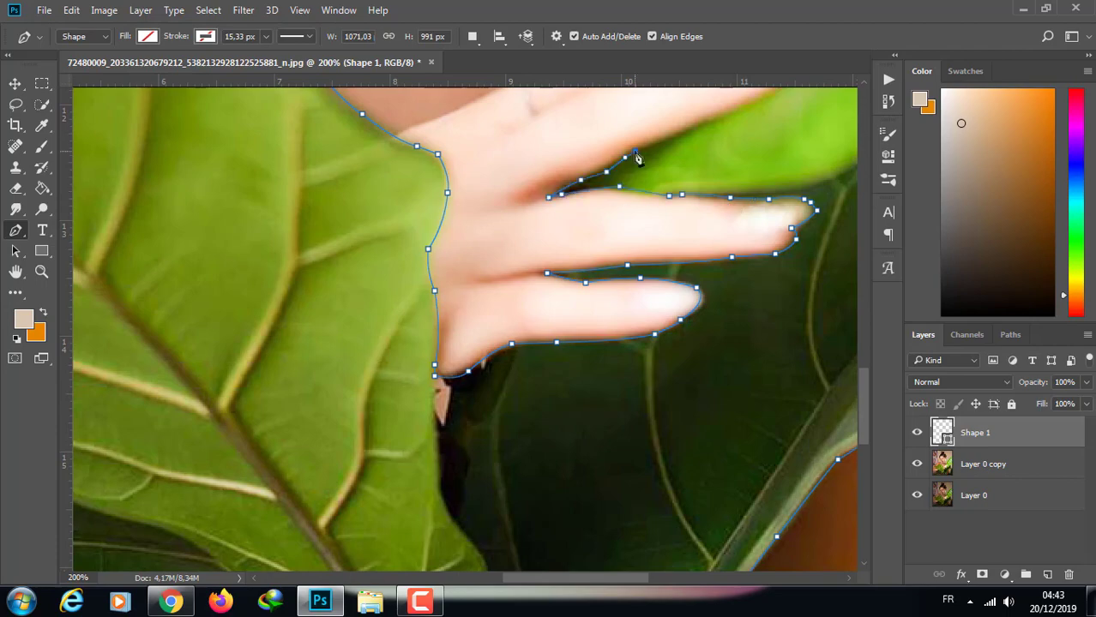
scroll(639, 158, up, 5)
click(801, 295)
click(746, 267)
click(716, 244)
scroll(665, 274, down, 3)
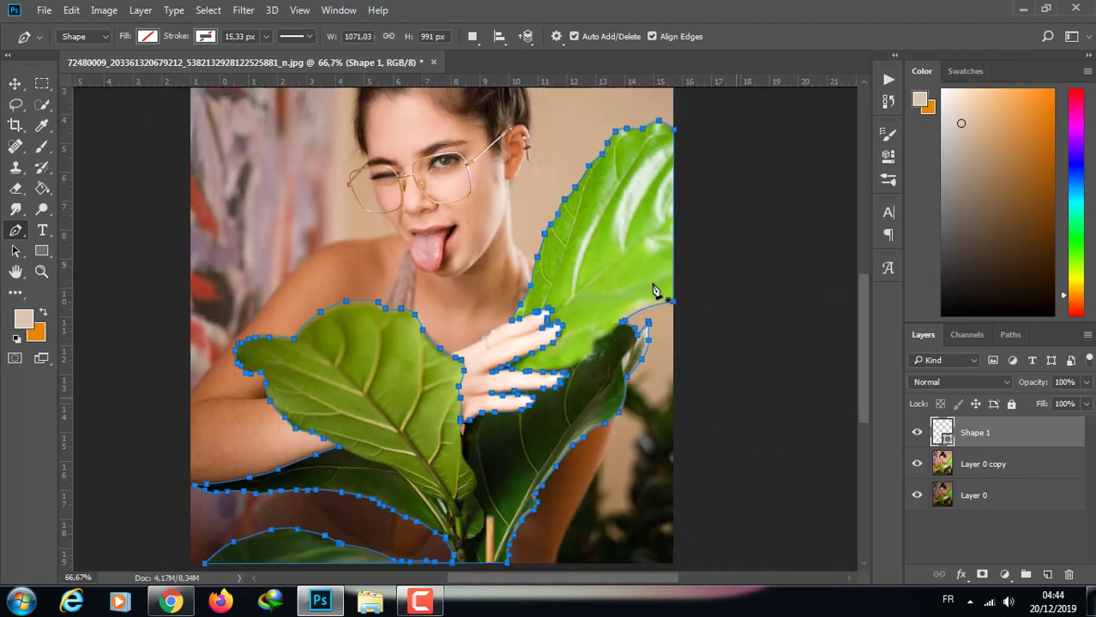
scroll(654, 289, down, 1)
Convert the traced path into a selection and make Layer 0 copy active.
right_click(586, 320)
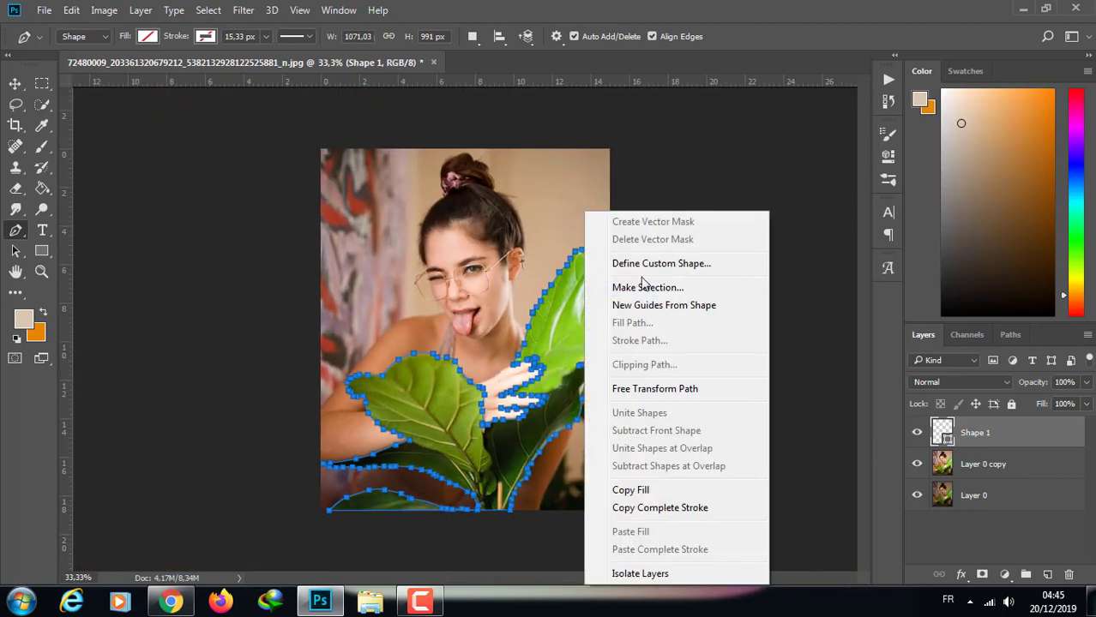
click(643, 285)
click(646, 161)
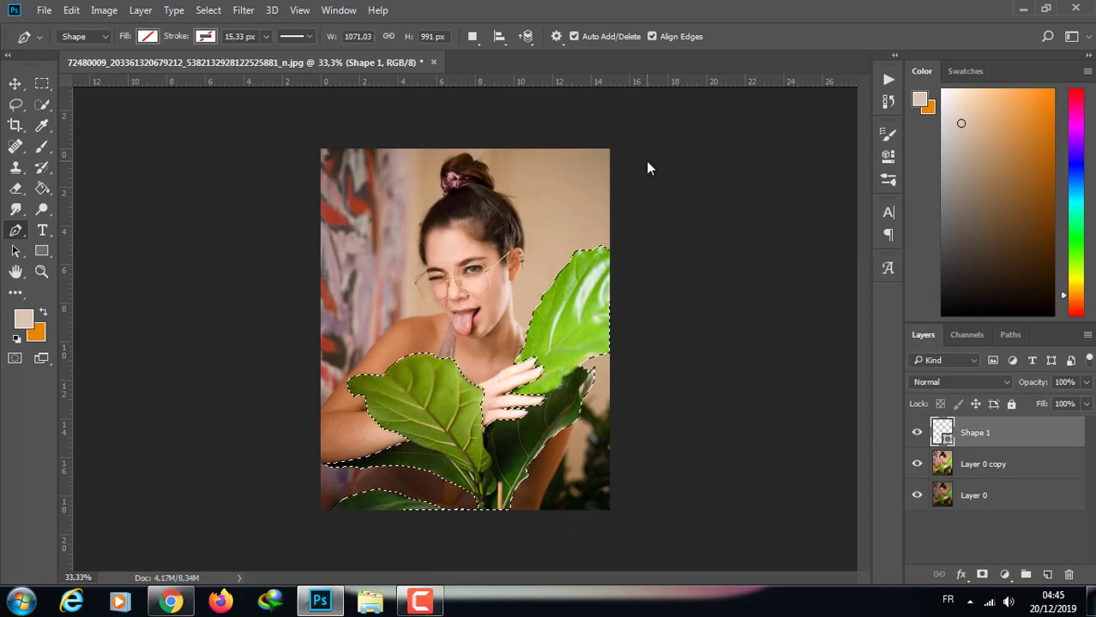
key(s)
click(937, 463)
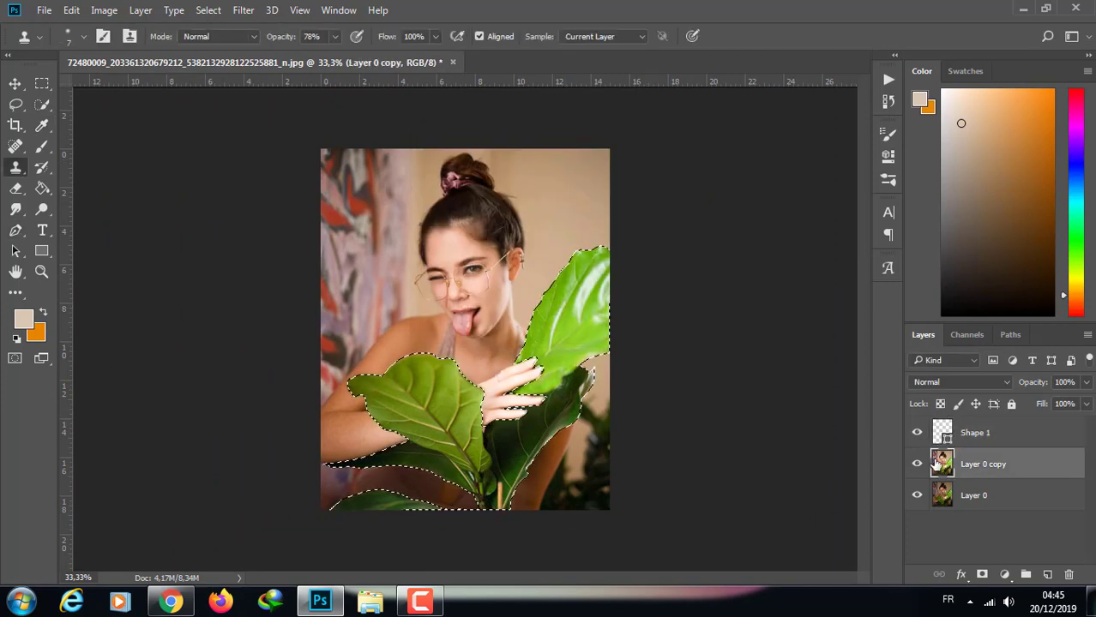
key(a)
key(ctrl+t)
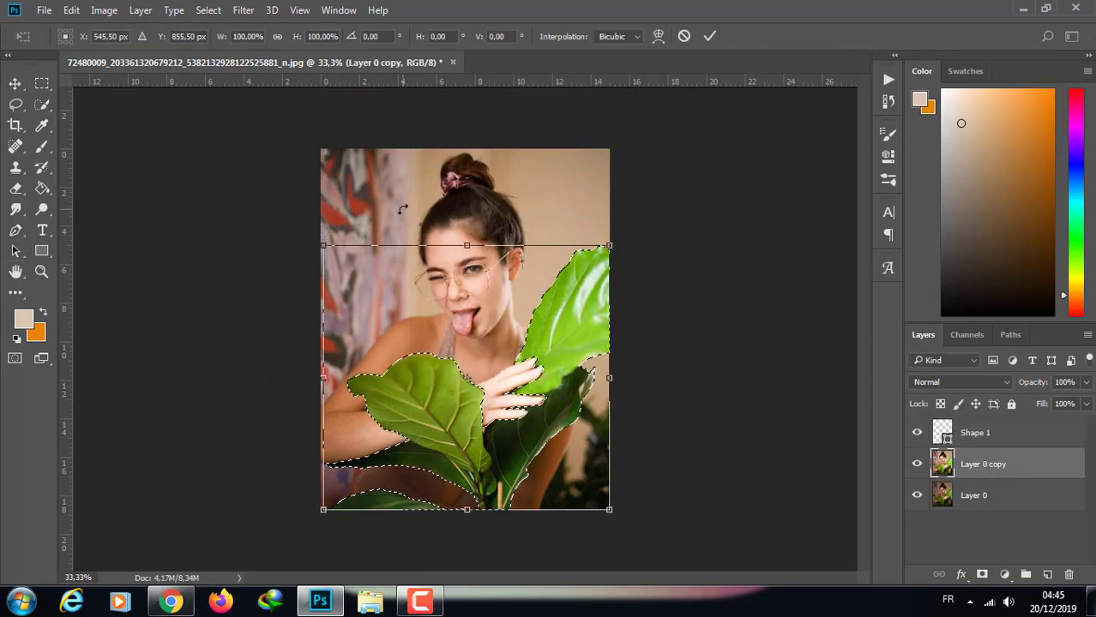
key(Escape)
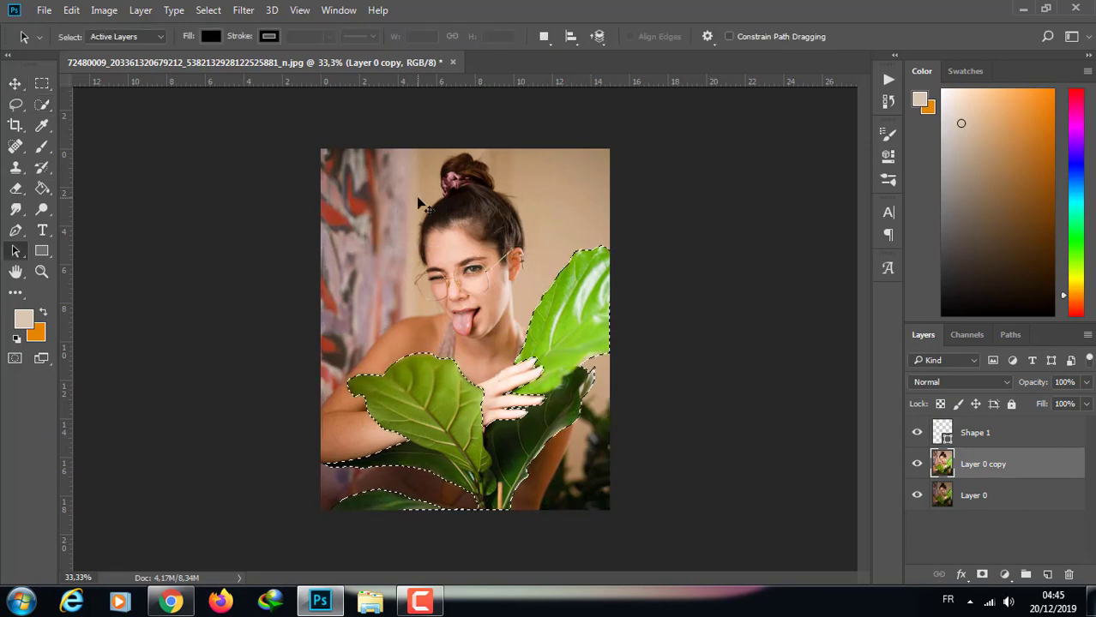
Enter Quick Mask and set up a soft brush at 21 px.
key(q)
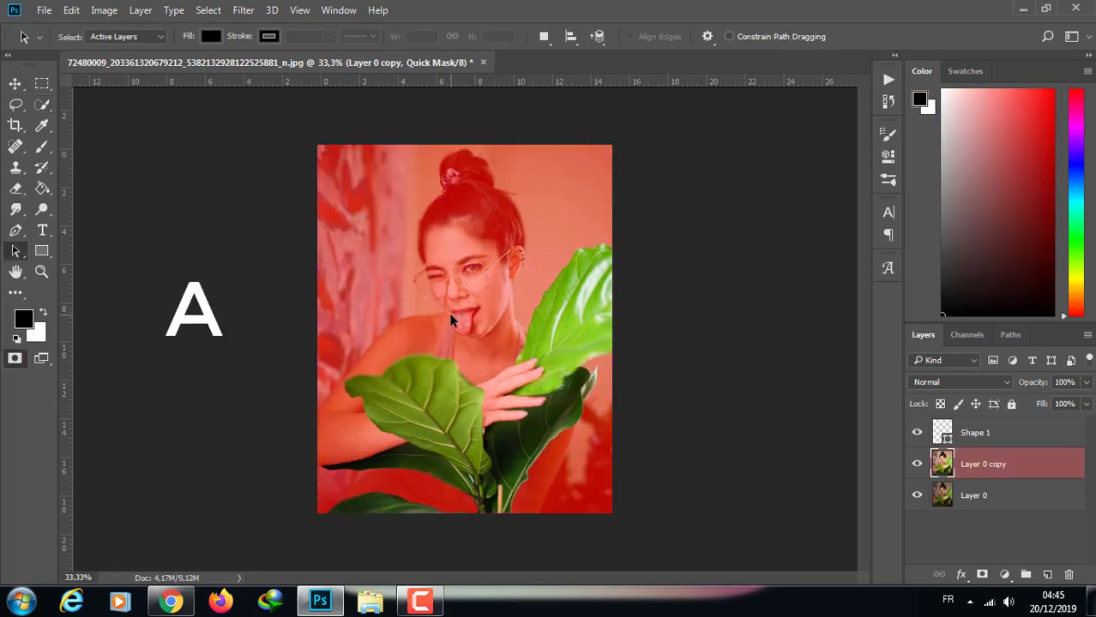
scroll(452, 319, up, 2)
scroll(452, 319, up, 1)
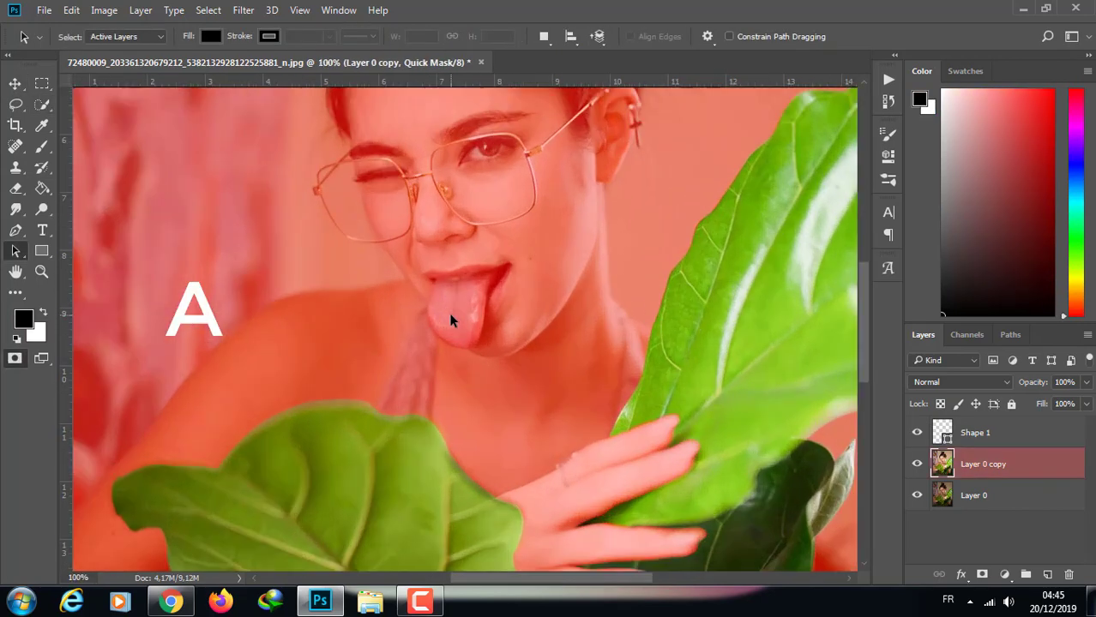
click(41, 146)
click(336, 36)
click(85, 36)
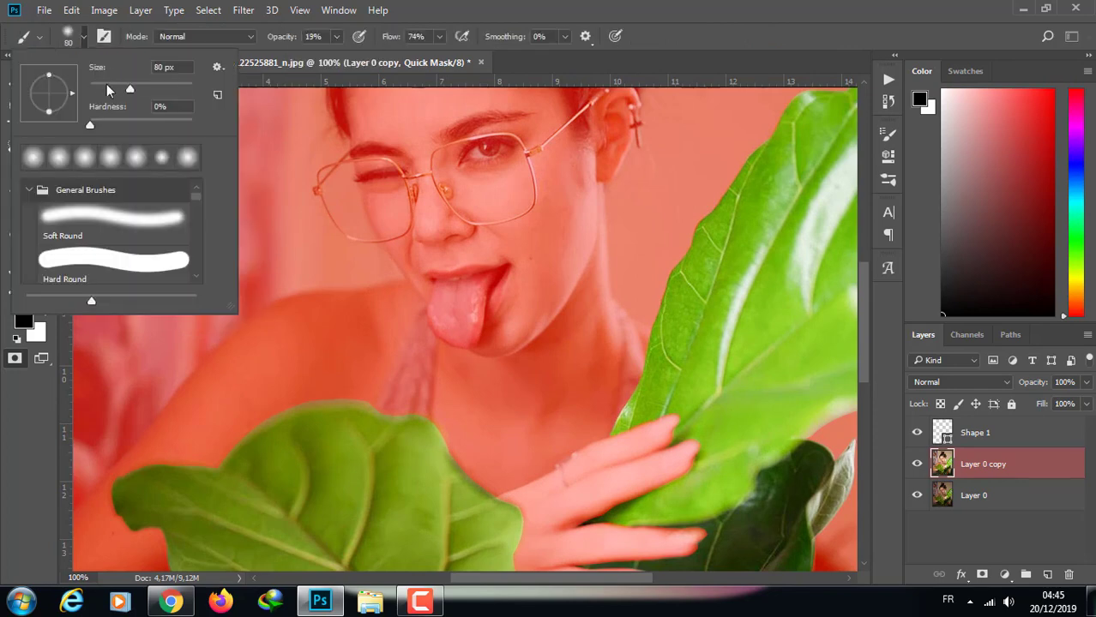
key(Return)
scroll(356, 368, up, 1)
drag(520, 590, 490, 589)
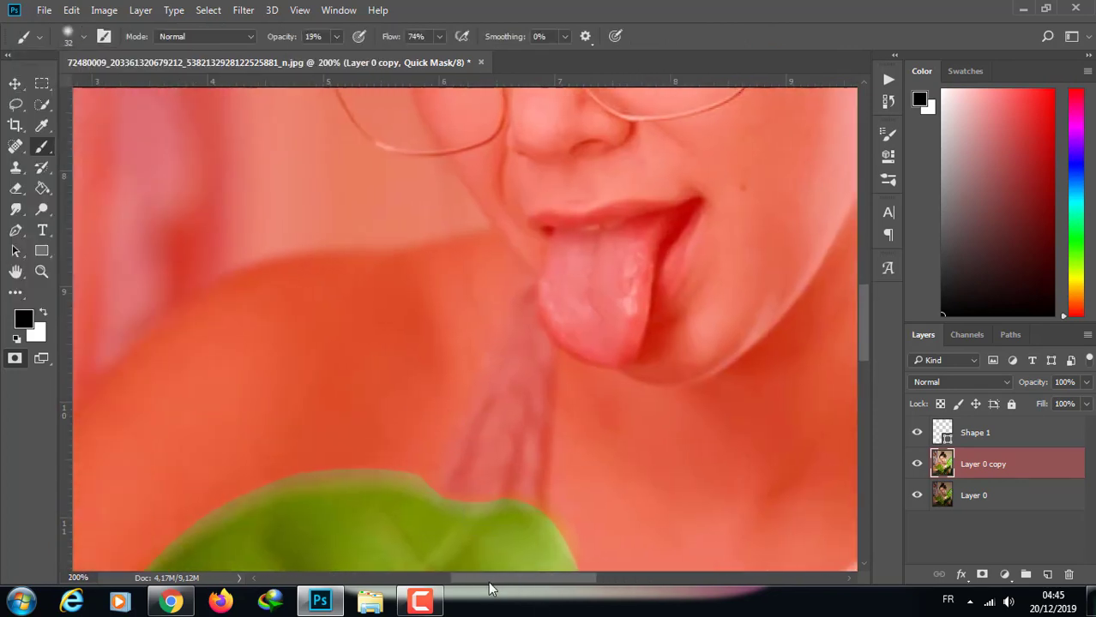
click(84, 36)
text(21)
key(Return)
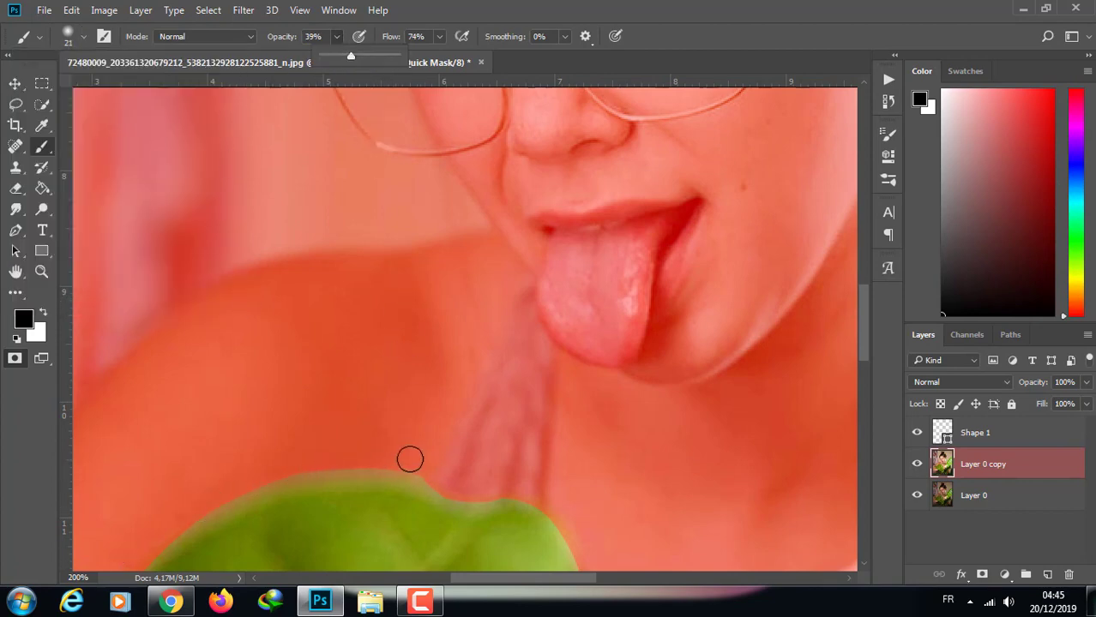
Paint the selection edges at 39% opacity, then exit Quick Mask.
click(403, 462)
scroll(645, 350, down, 2)
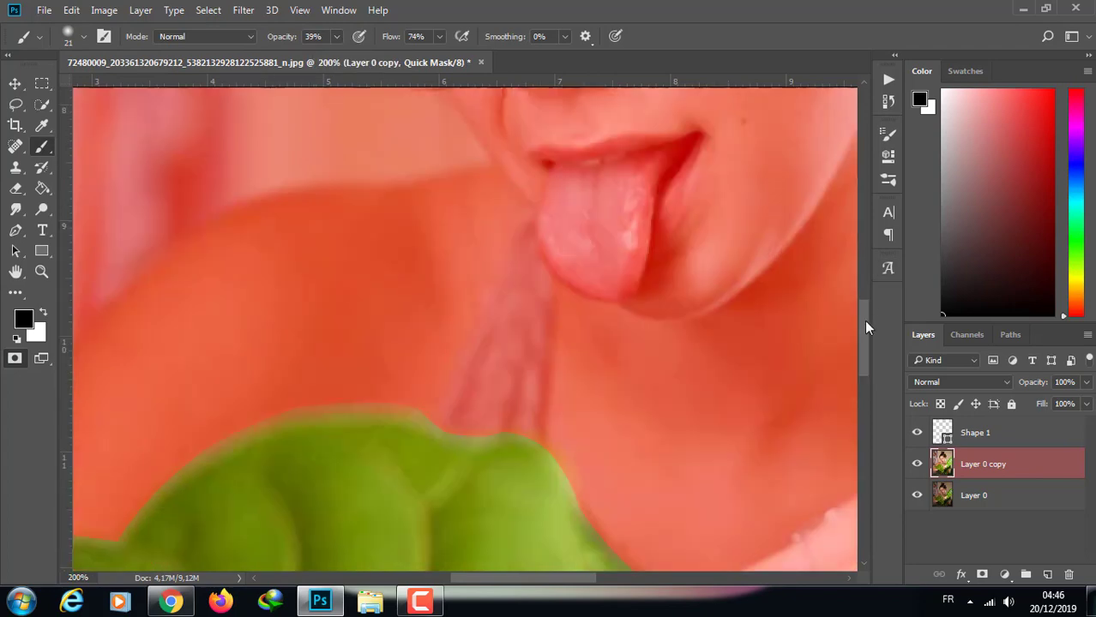
scroll(468, 551, down, 3)
drag(461, 582, 419, 582)
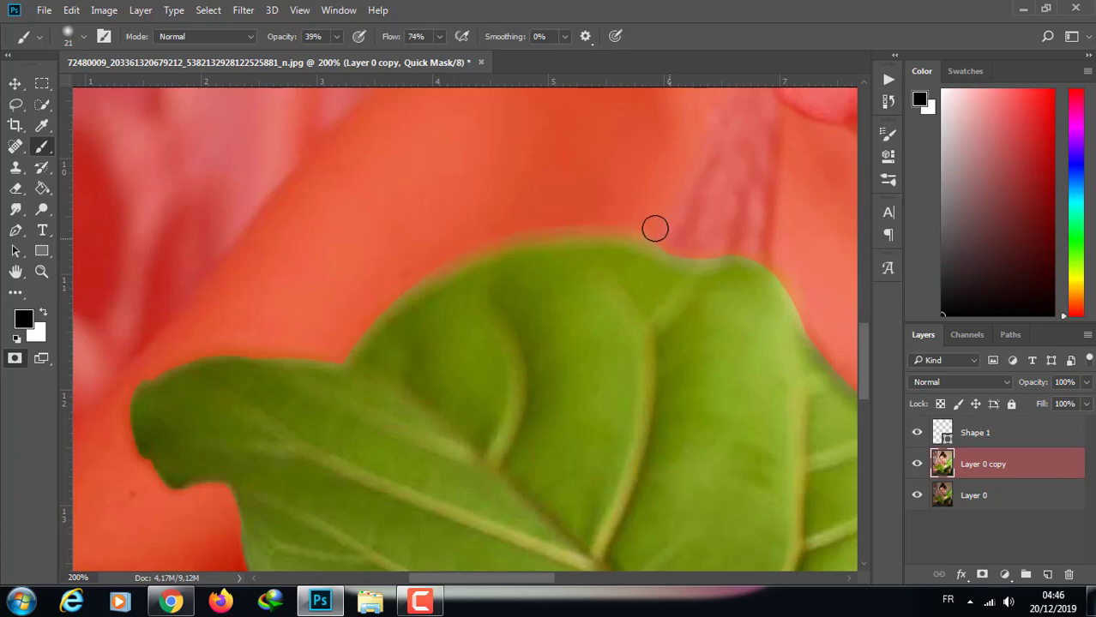
drag(864, 348, 863, 485)
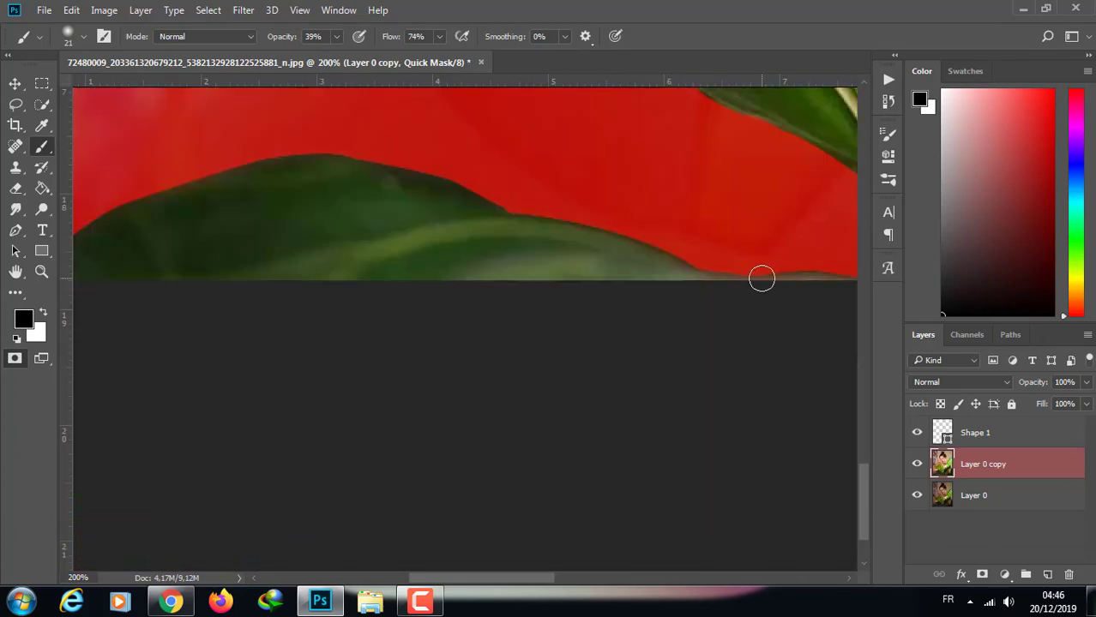
mouse_move(525, 583)
mouse_down()
mouse_move(555, 583)
mouse_move(632, 547)
mouse_up()
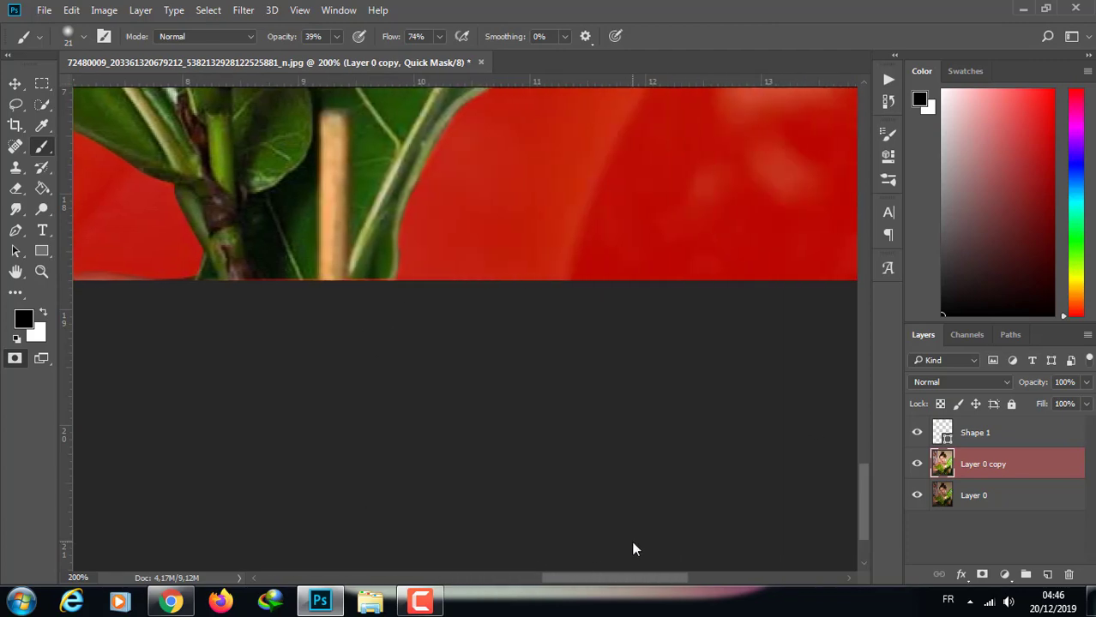
drag(862, 448, 876, 390)
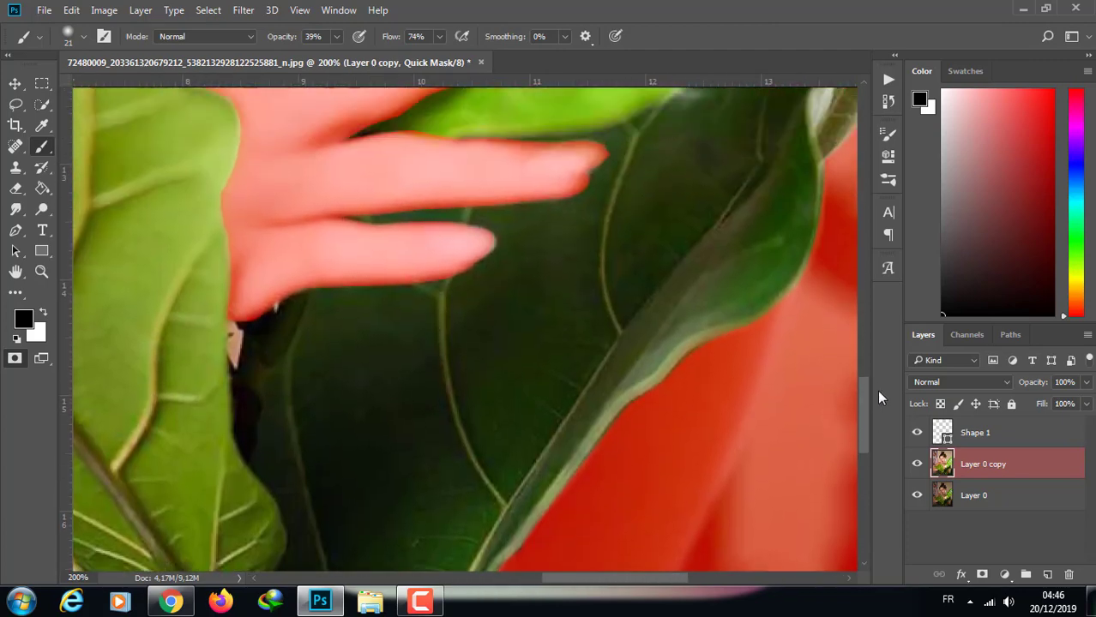
key(ctrl+minus)
key(ctrl+minus)
key(ctrl+minus)
key(a)
key(q)
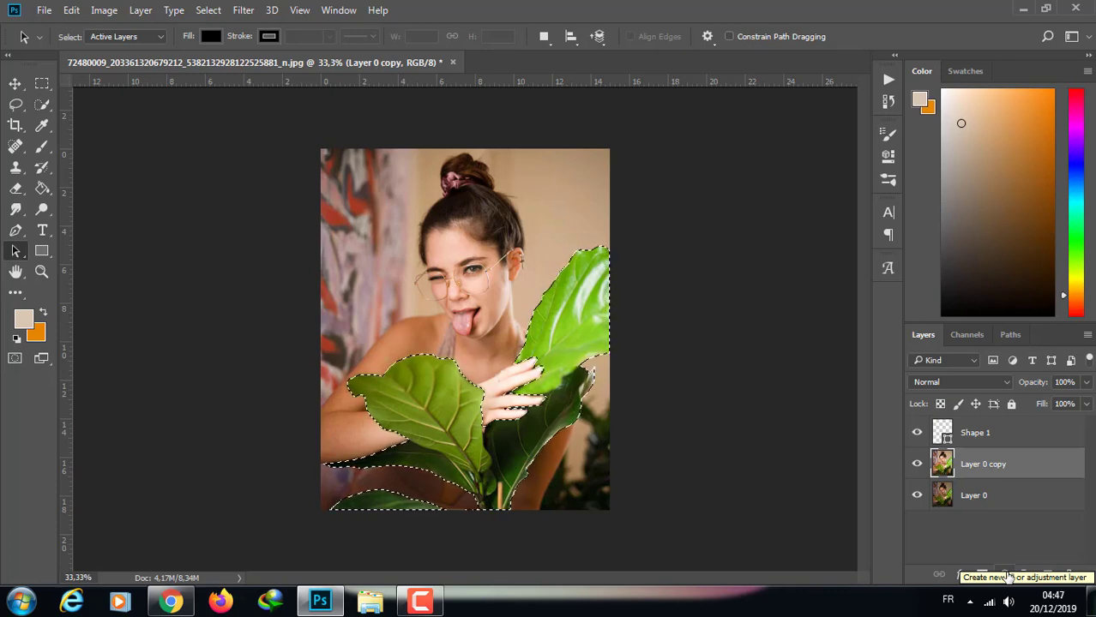
Add a Hue/Saturation layer with Hue +141, Saturation -65, Lightness -6.
click(1005, 574)
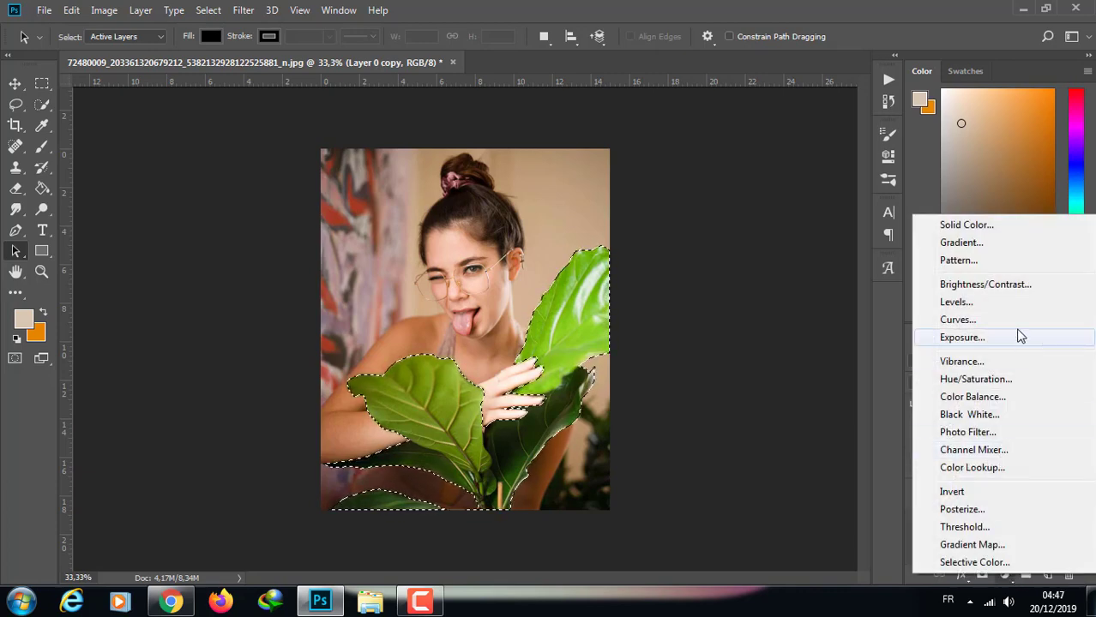
click(1000, 379)
mouse_move(740, 232)
mouse_down()
mouse_move(701, 232)
mouse_move(778, 237)
mouse_up()
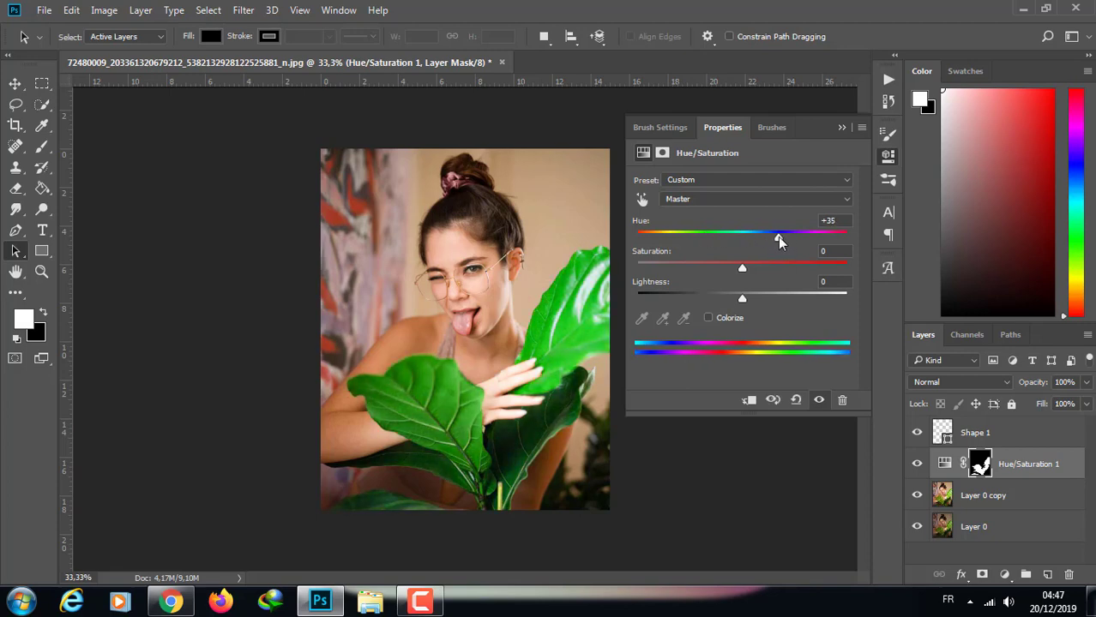
drag(741, 269, 659, 271)
mouse_move(742, 298)
mouse_down()
mouse_move(721, 295)
mouse_move(736, 297)
mouse_up()
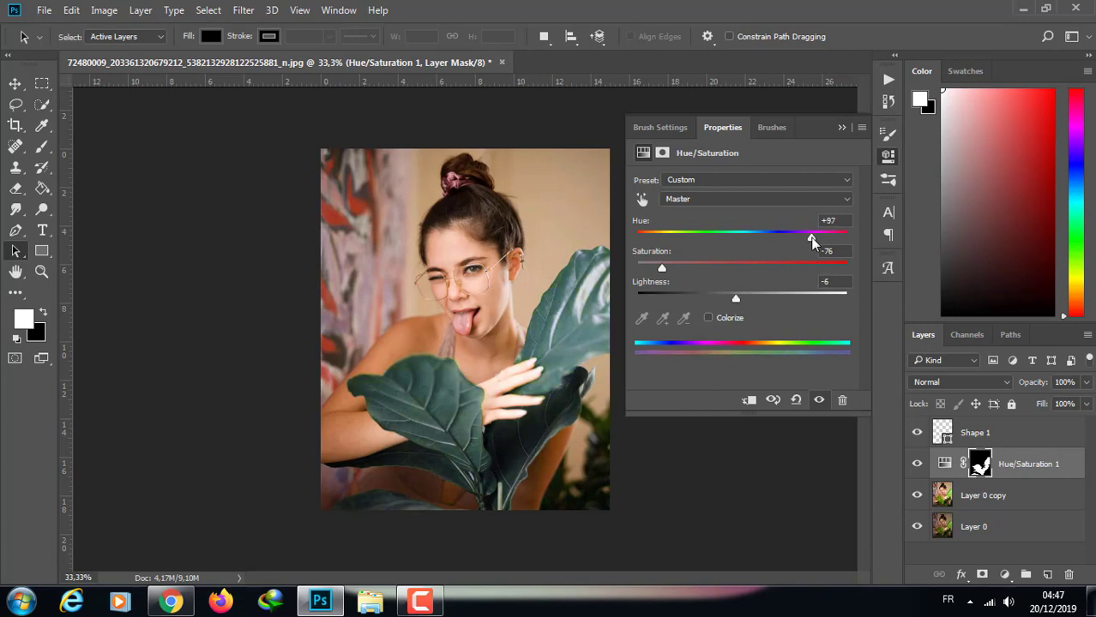
drag(810, 237, 821, 236)
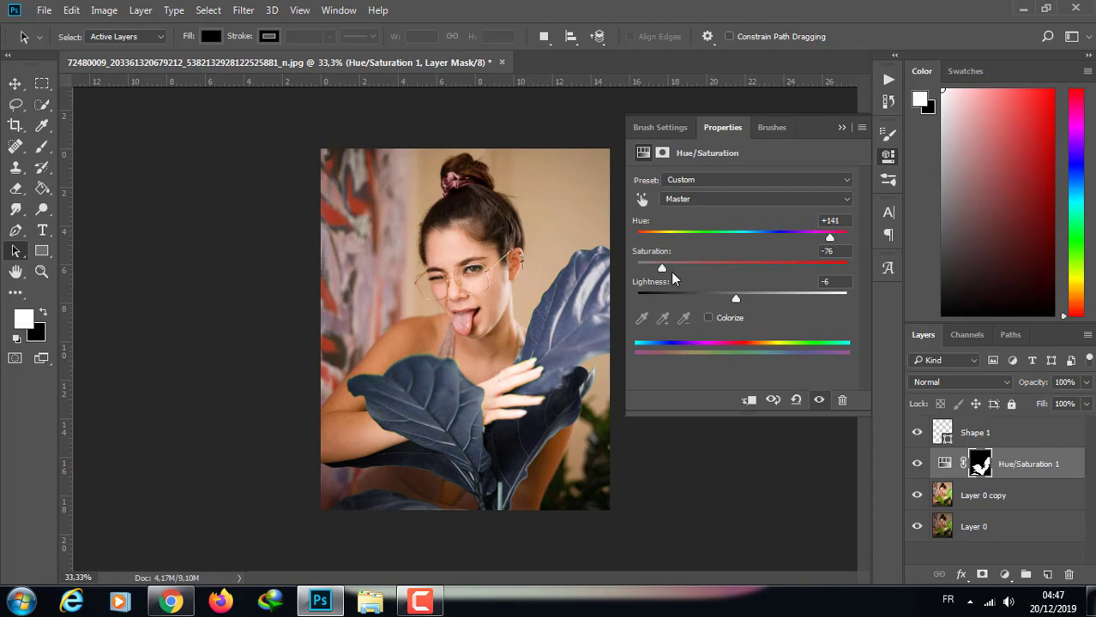
drag(677, 266, 673, 267)
click(780, 202)
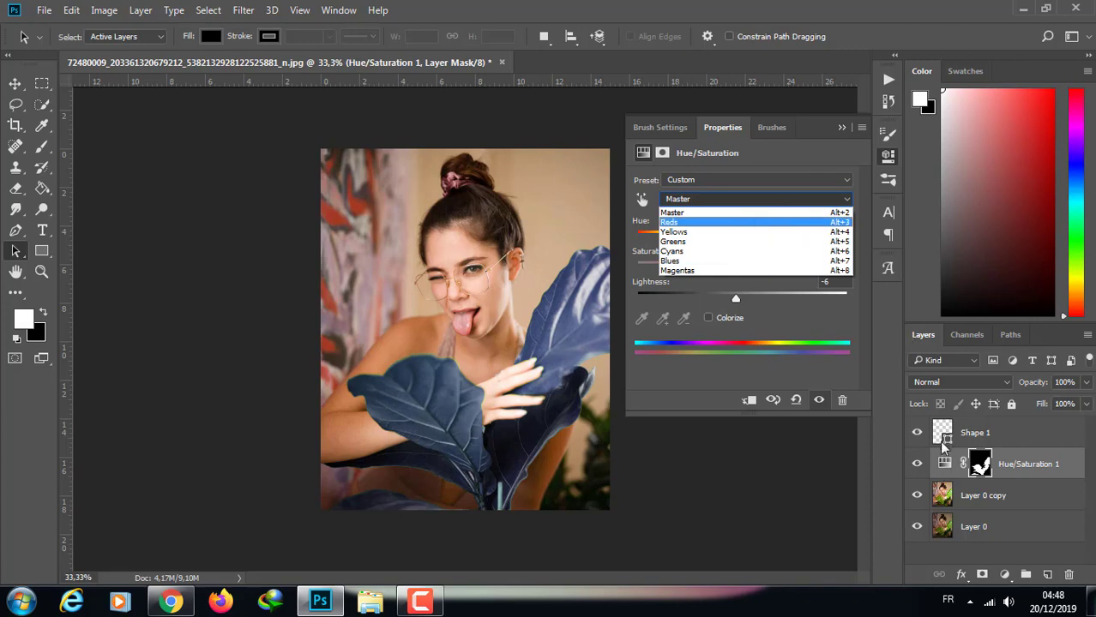
Load the Hue/Saturation 1 mask as a selection of the leaf area.
right_click(946, 472)
right_click(997, 474)
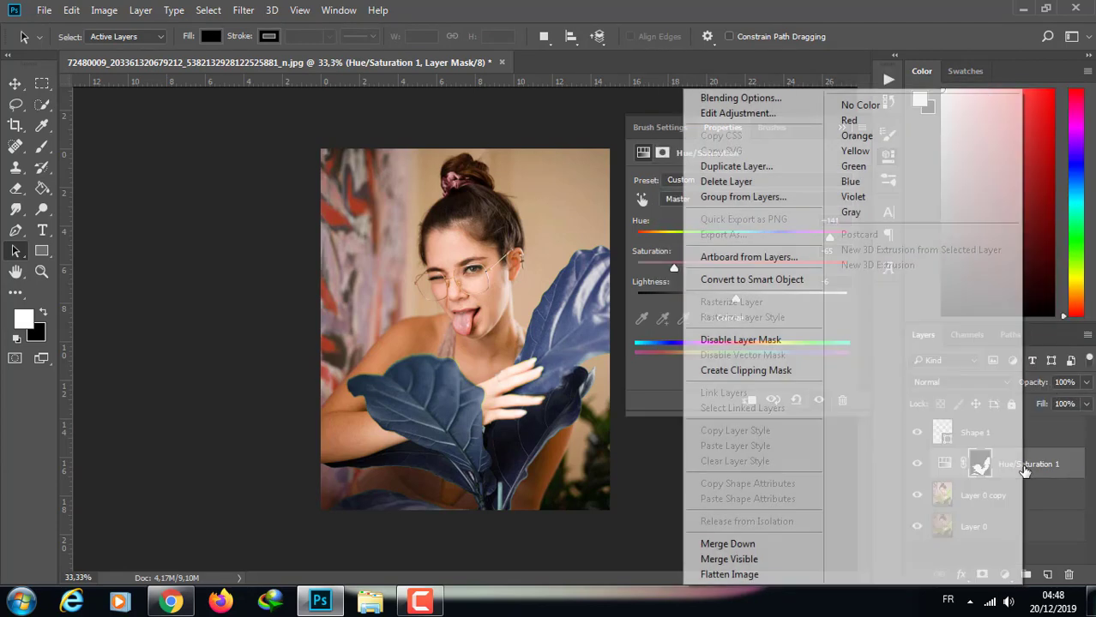
right_click(976, 463)
click(949, 379)
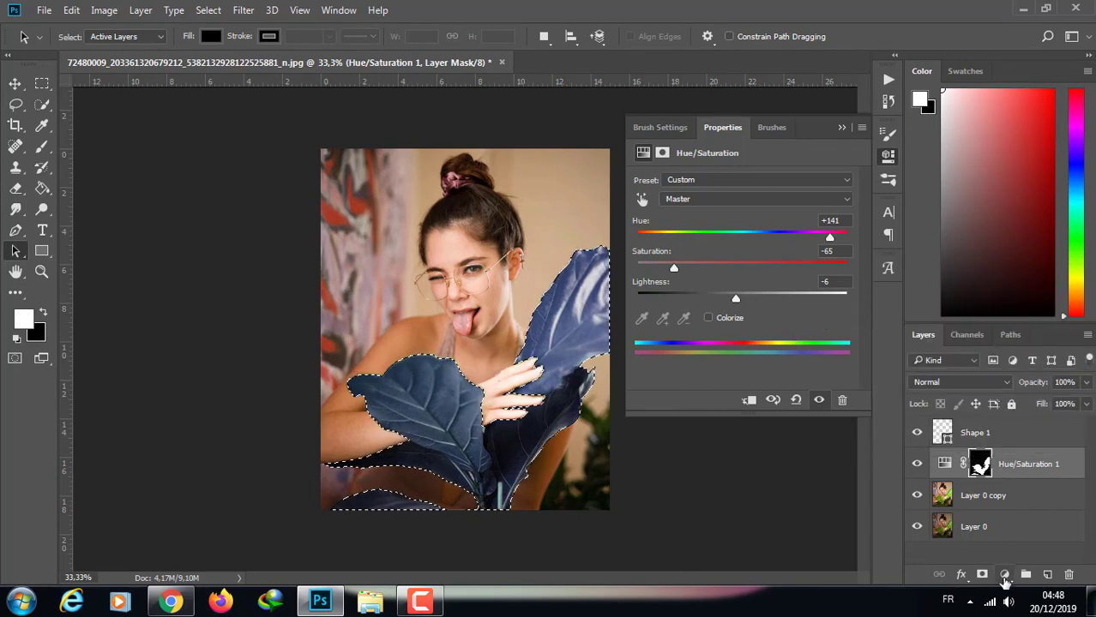
Add a second Hue/Saturation layer with Master Hue -7 and Saturation -12.
click(1004, 573)
click(943, 497)
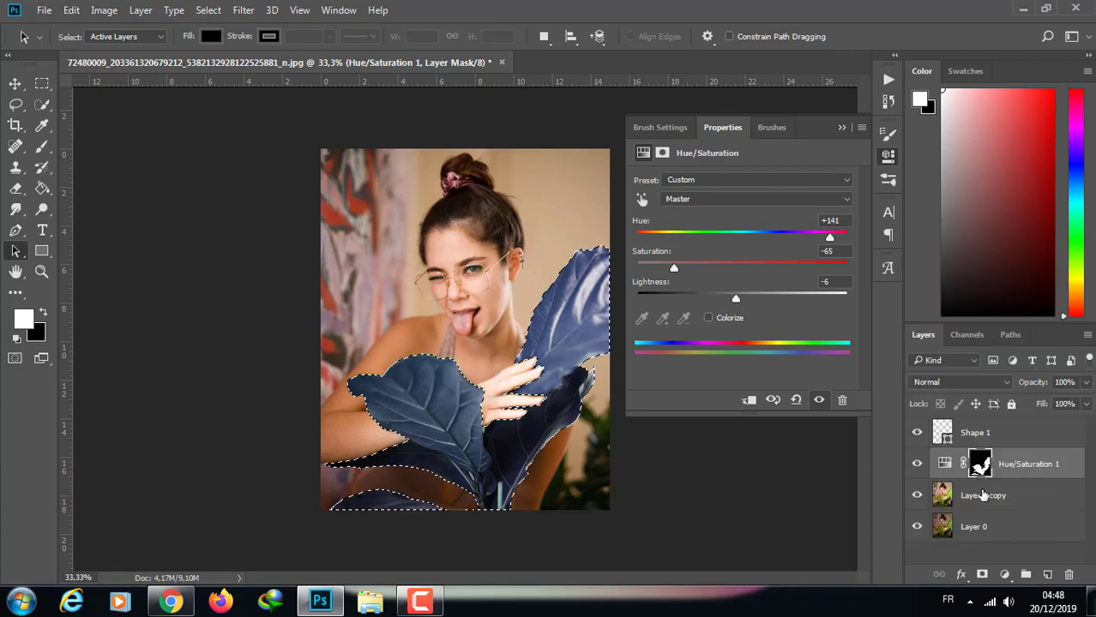
click(1004, 574)
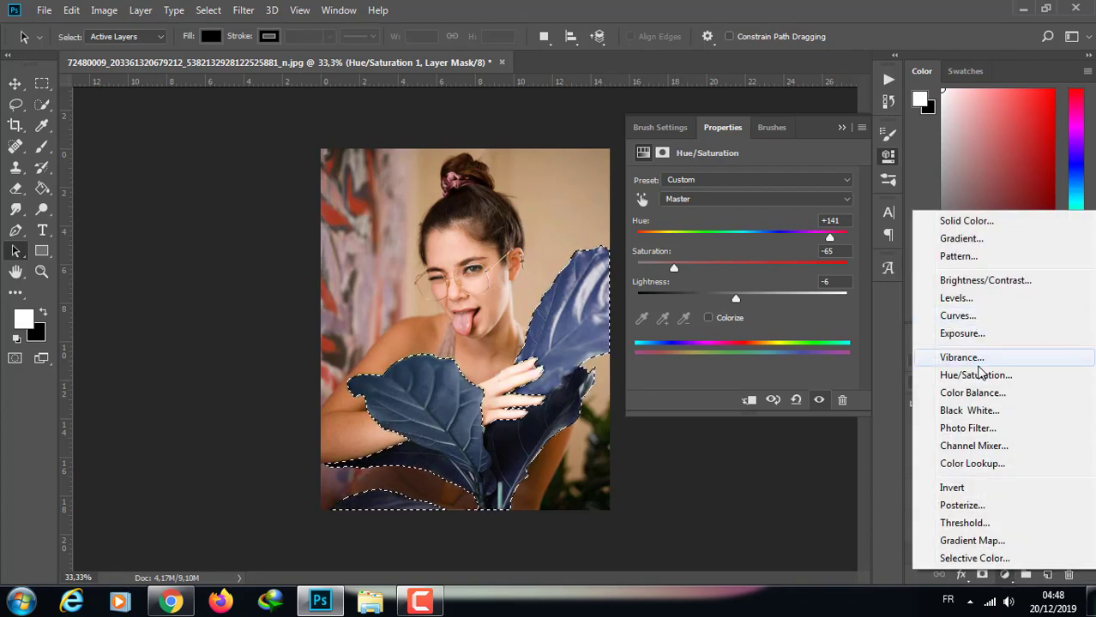
click(974, 375)
click(662, 153)
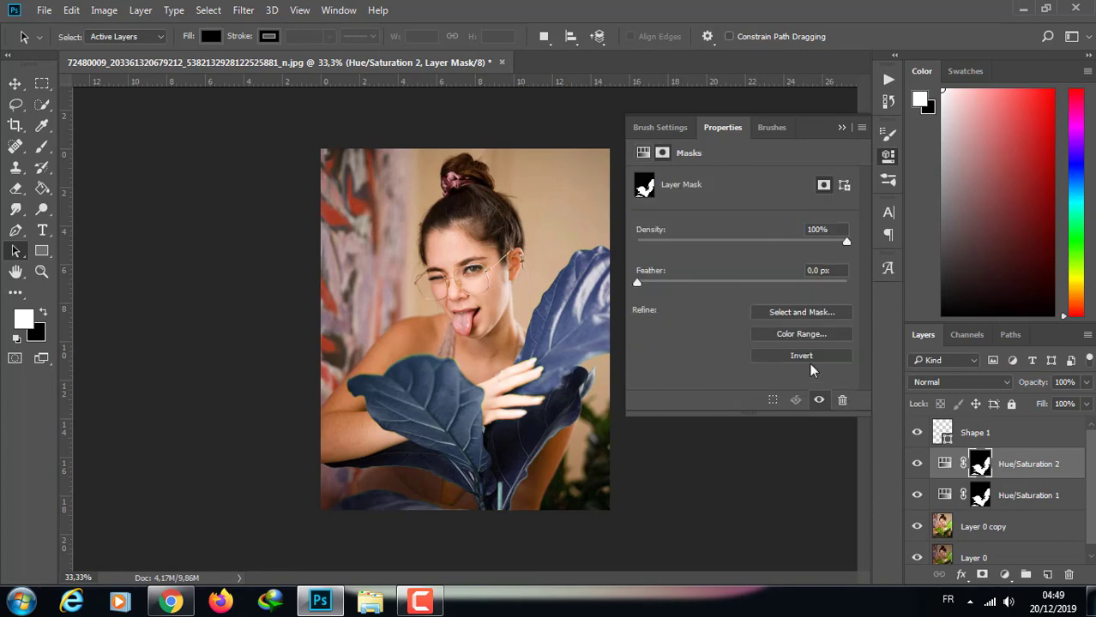
click(944, 463)
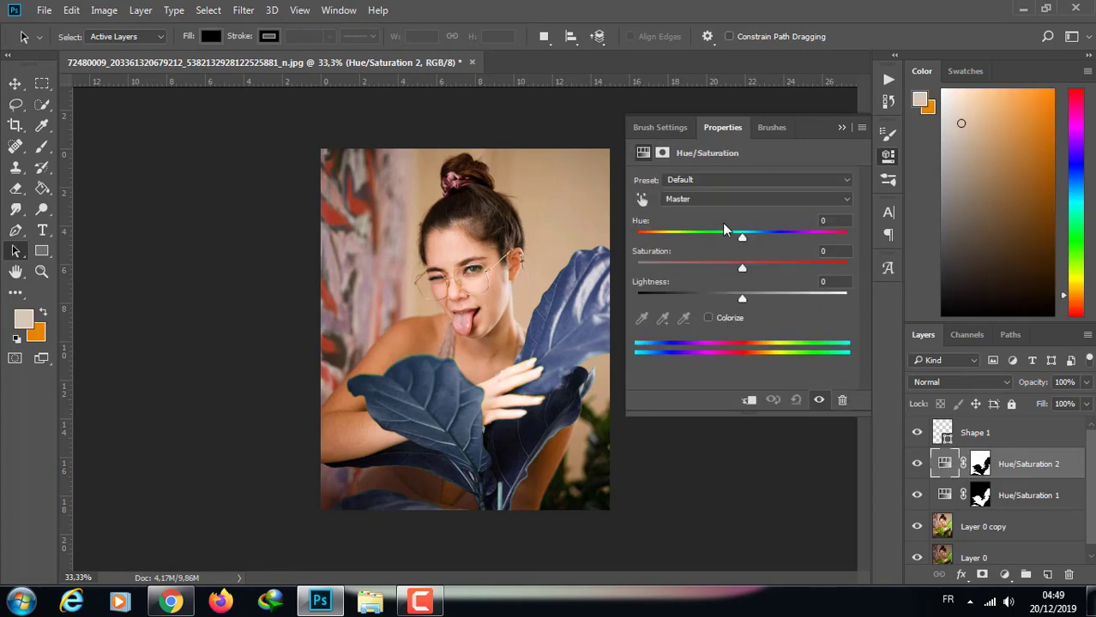
mouse_move(741, 234)
mouse_down()
mouse_move(728, 233)
mouse_move(802, 239)
mouse_move(732, 234)
mouse_move(731, 271)
mouse_up()
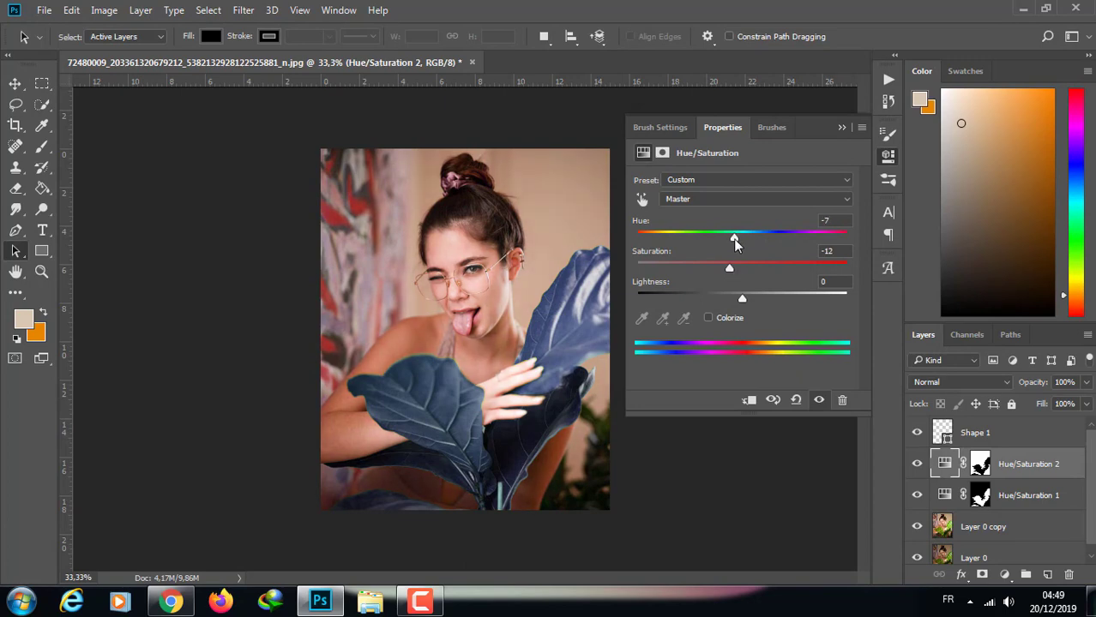
Set Reds to Hue -13, Saturation -17, and load the layer's mask as a selection.
click(728, 199)
click(722, 220)
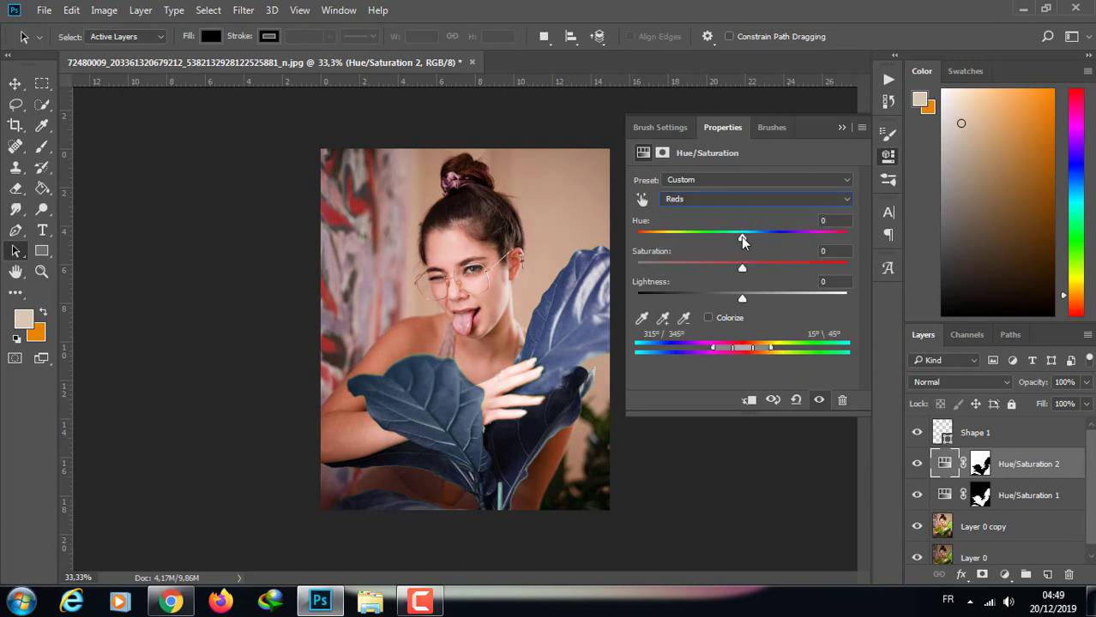
mouse_move(743, 241)
mouse_down()
mouse_move(728, 237)
mouse_move(723, 267)
mouse_up()
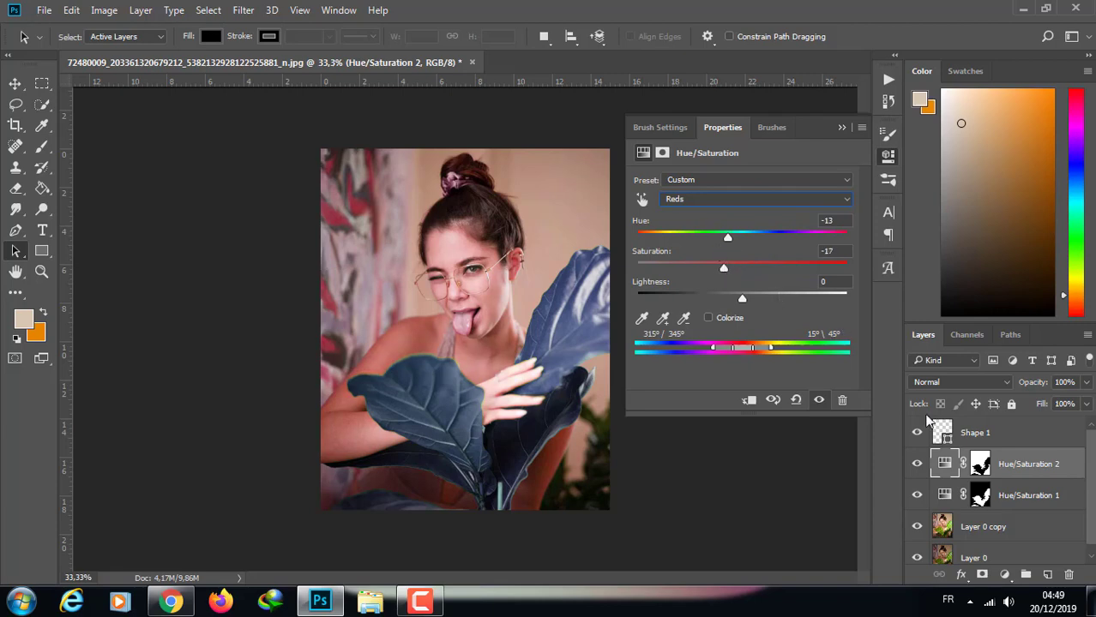
right_click(982, 476)
key(Escape)
right_click(941, 463)
right_click(980, 470)
click(943, 364)
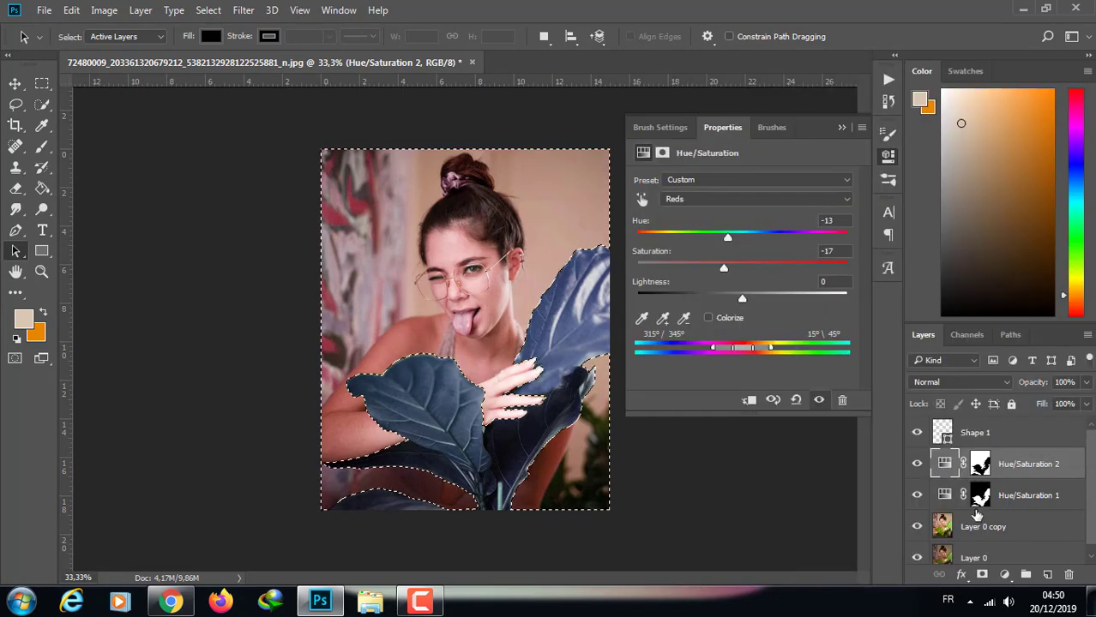
Add a Color Balance layer with the Midtones Cyan–Red slider at +18.
click(1004, 575)
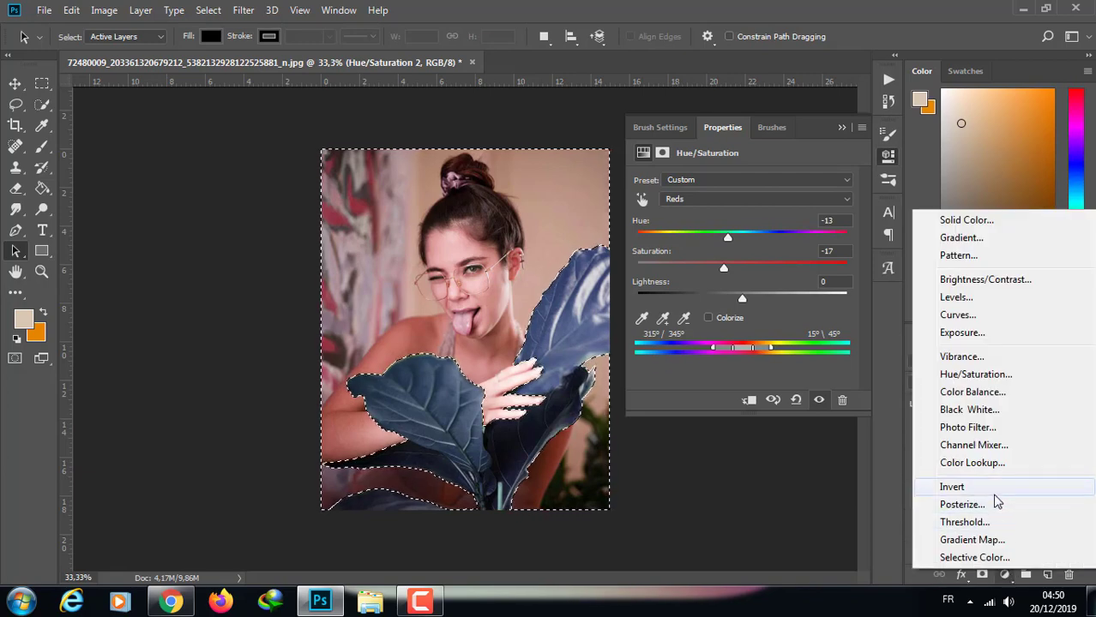
click(972, 392)
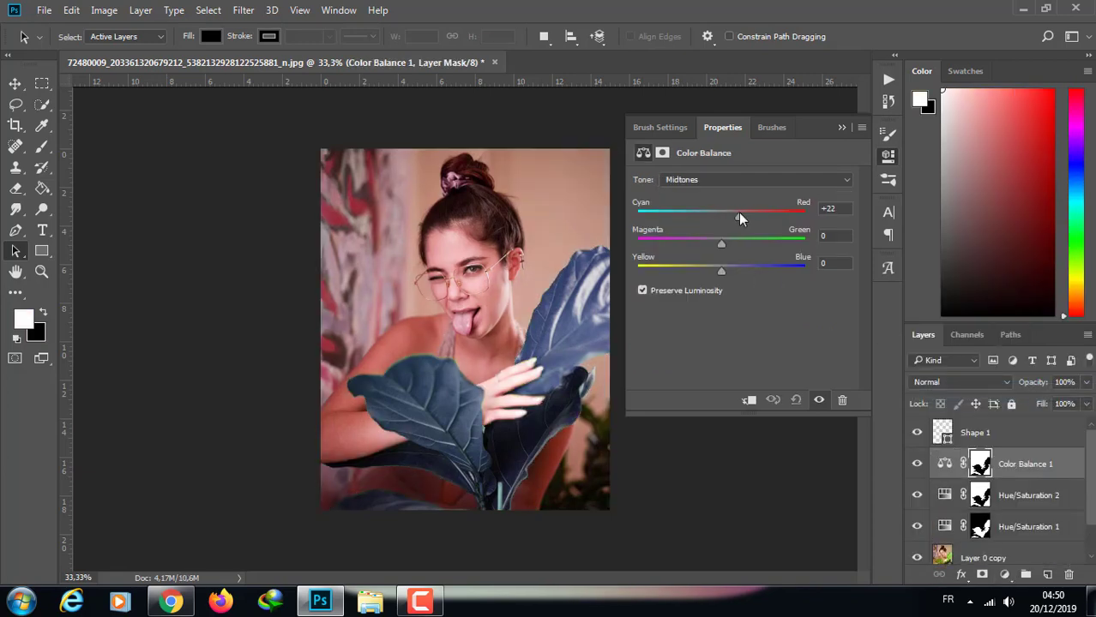
drag(738, 213, 734, 212)
click(725, 180)
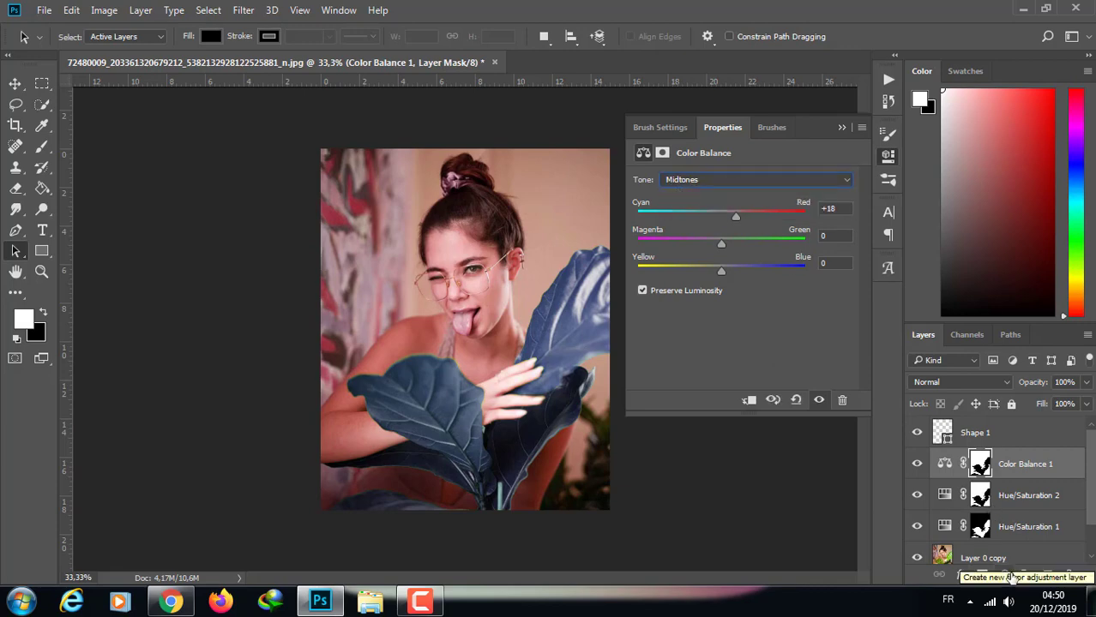
click(1007, 575)
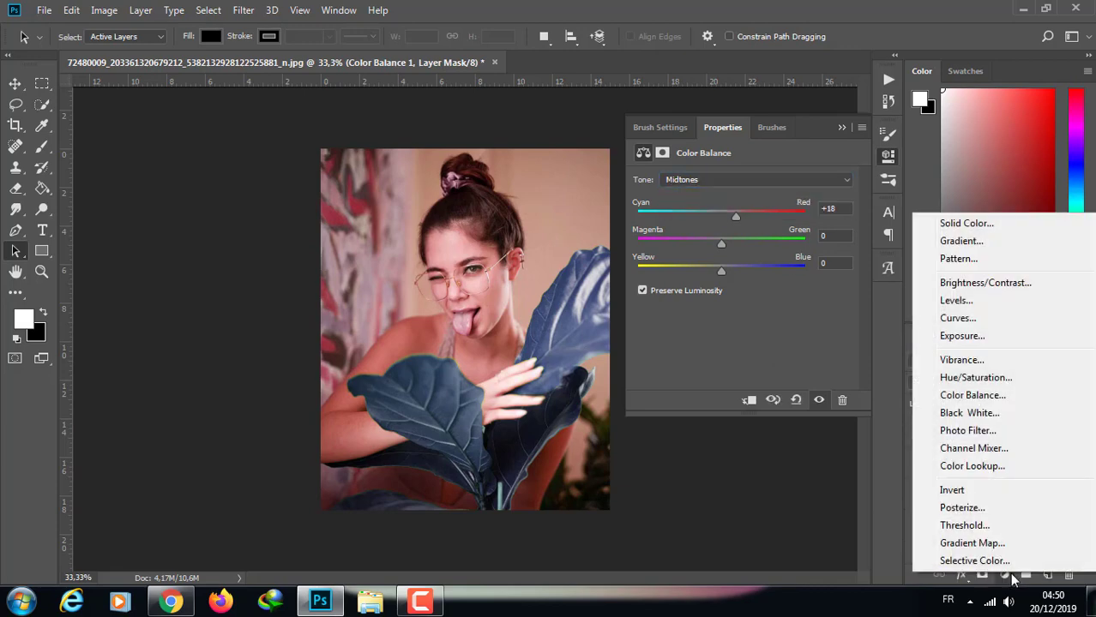
click(884, 398)
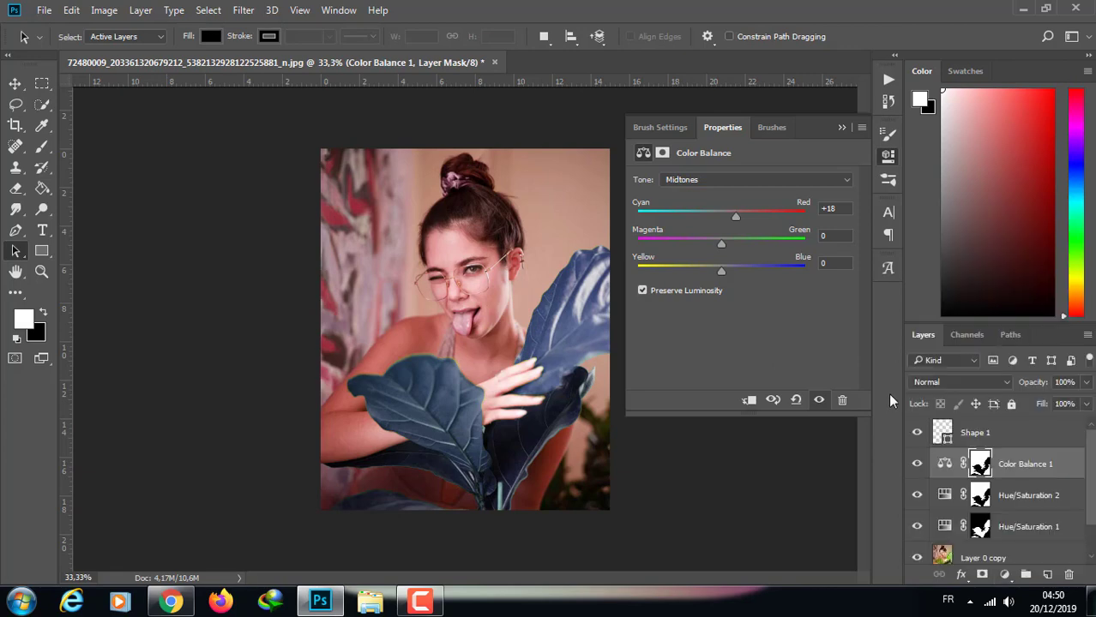
right_click(950, 474)
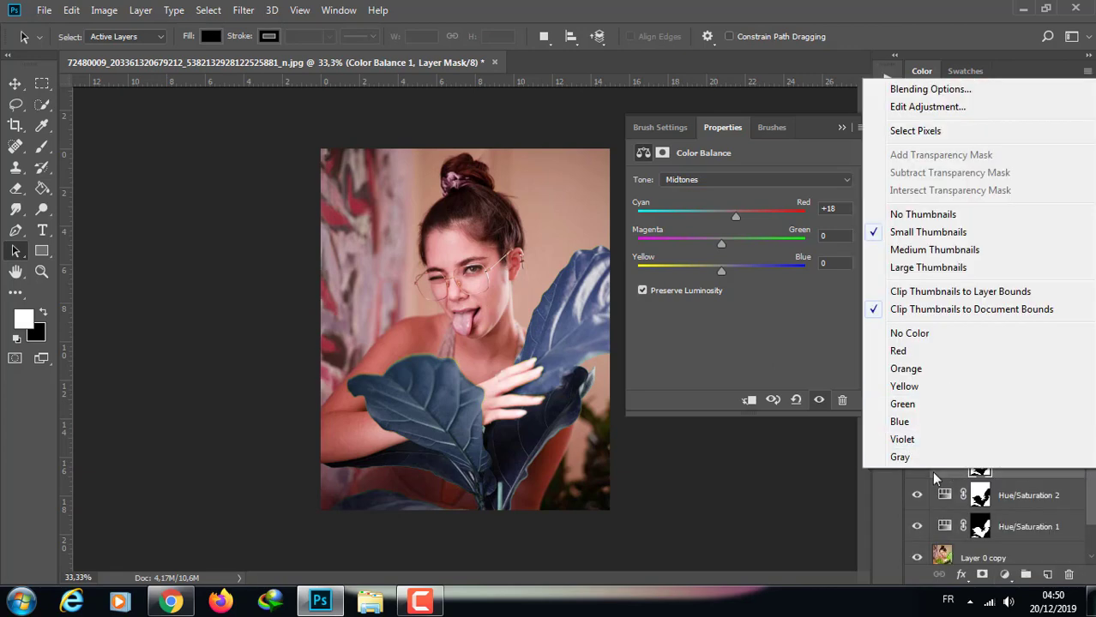
Load the Color Balance 1 mask as a selection and add a masked Selective Color layer.
click(944, 470)
right_click(978, 466)
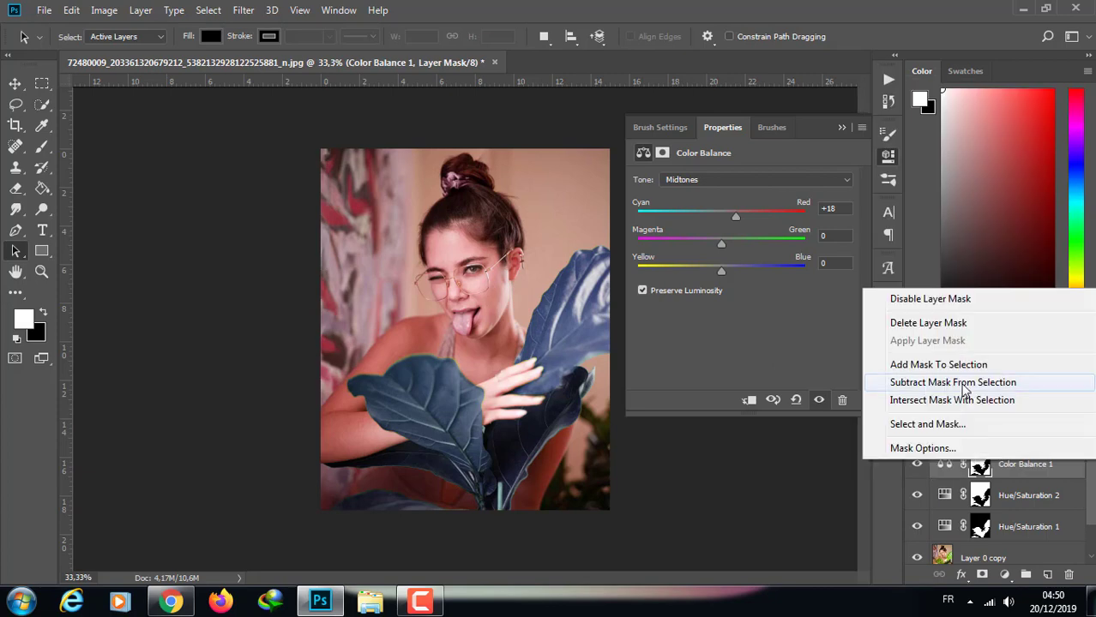
click(959, 387)
click(1004, 575)
click(1010, 549)
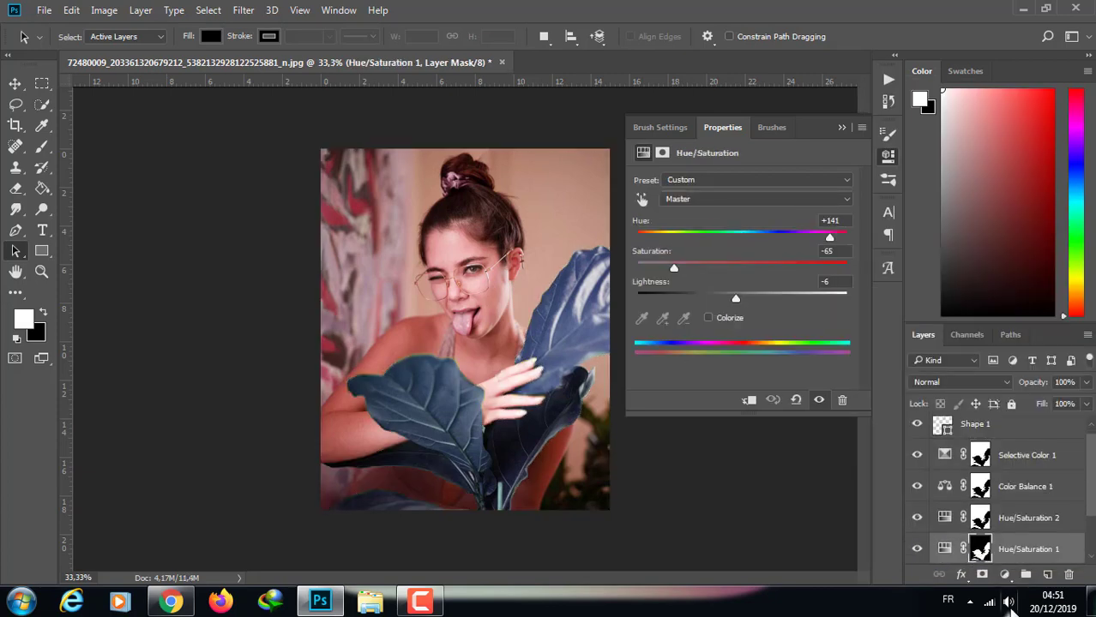
click(948, 459)
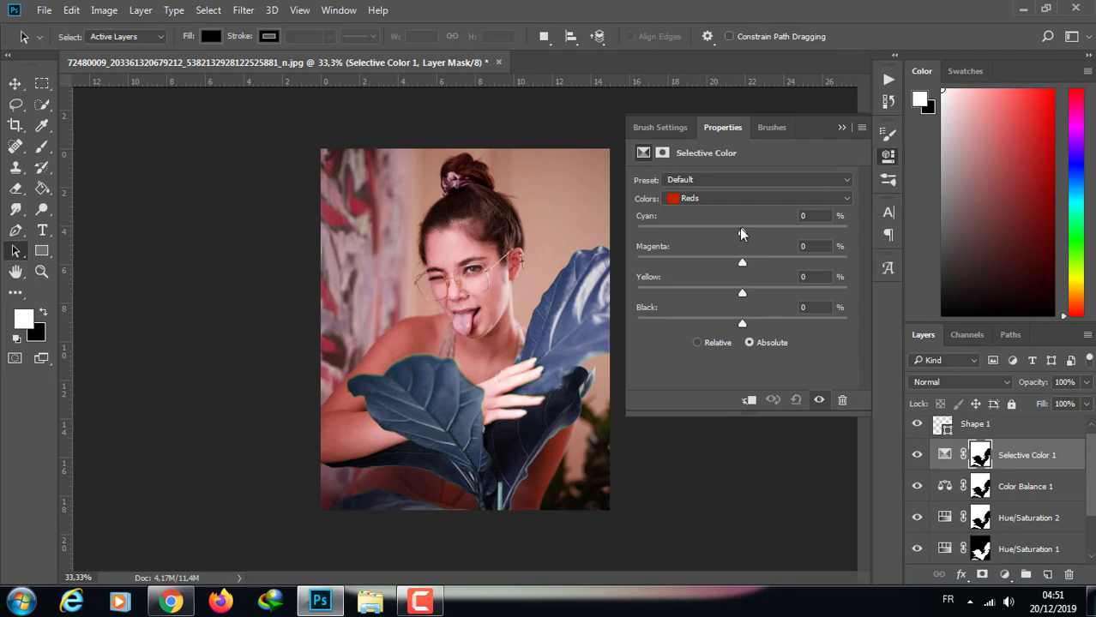
Tune Selective Color Reds and Greens (Cyan, Yellow, Black), and raise Color Balance 1 Cyan–Red to +72.
mouse_move(739, 230)
mouse_down()
mouse_move(726, 230)
mouse_move(753, 231)
mouse_up()
mouse_move(742, 293)
mouse_down()
mouse_move(731, 292)
mouse_move(724, 325)
mouse_up()
drag(722, 323, 727, 324)
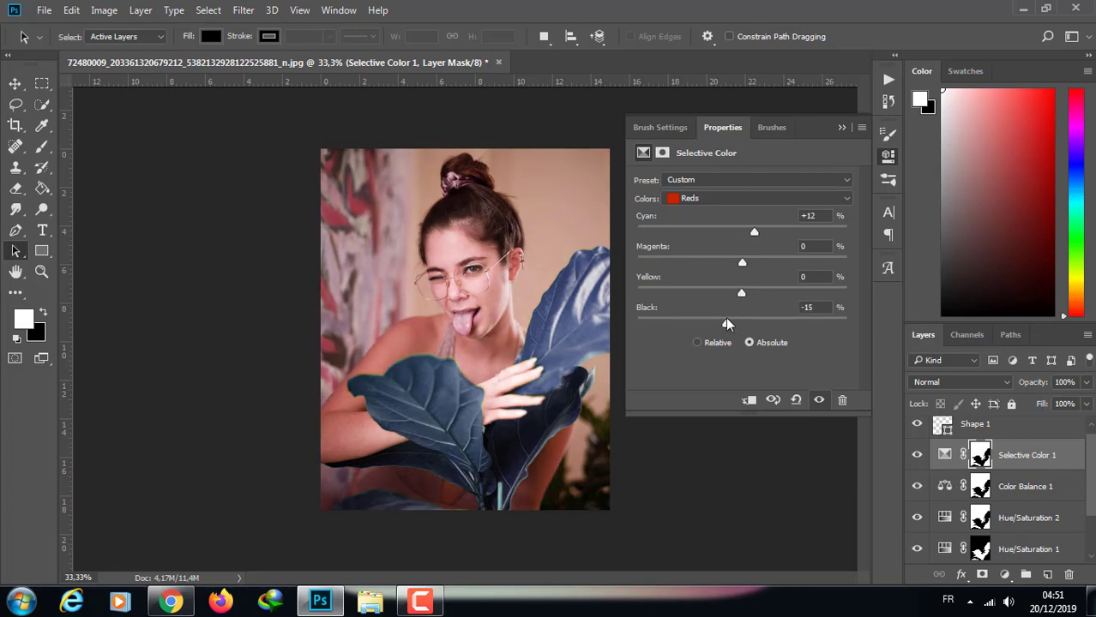
click(753, 198)
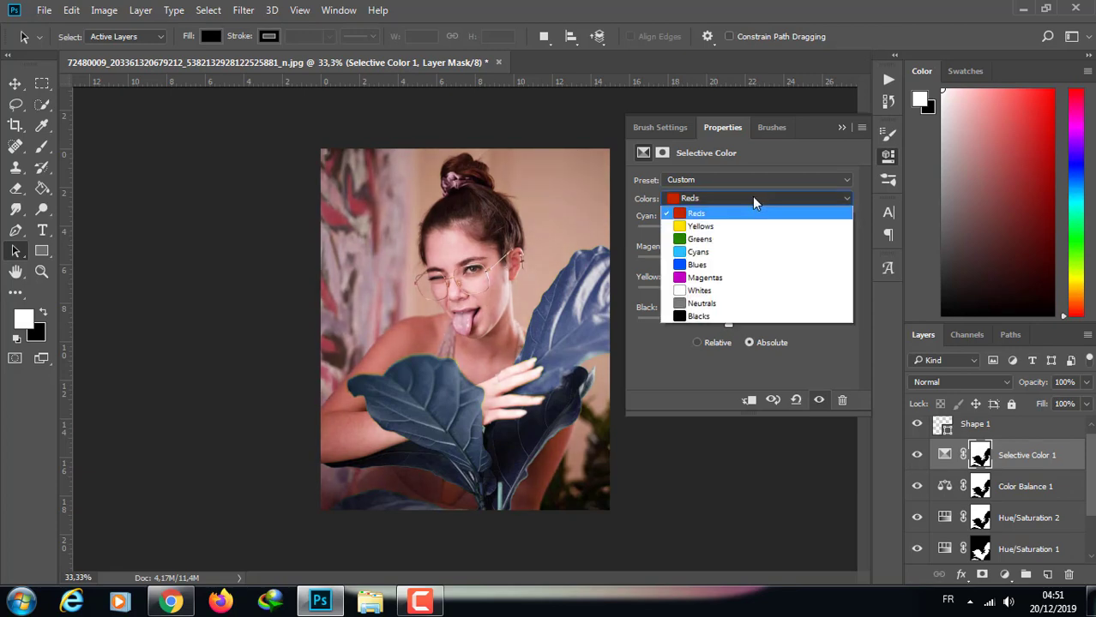
click(744, 232)
mouse_move(741, 323)
mouse_down()
mouse_move(752, 323)
mouse_move(724, 293)
mouse_up()
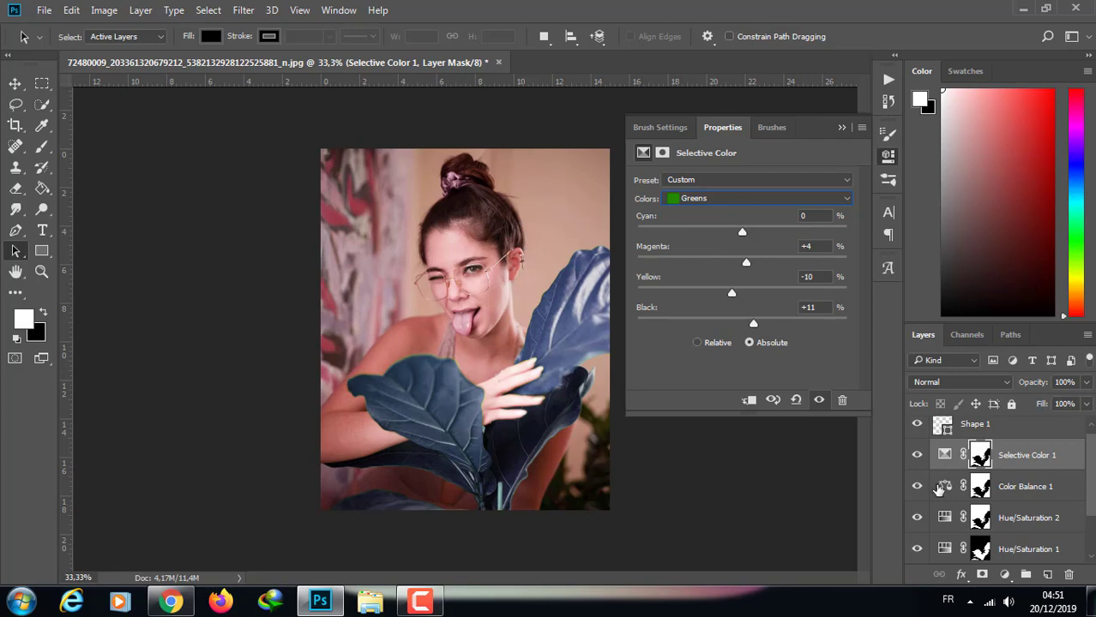
click(943, 487)
drag(734, 248, 781, 260)
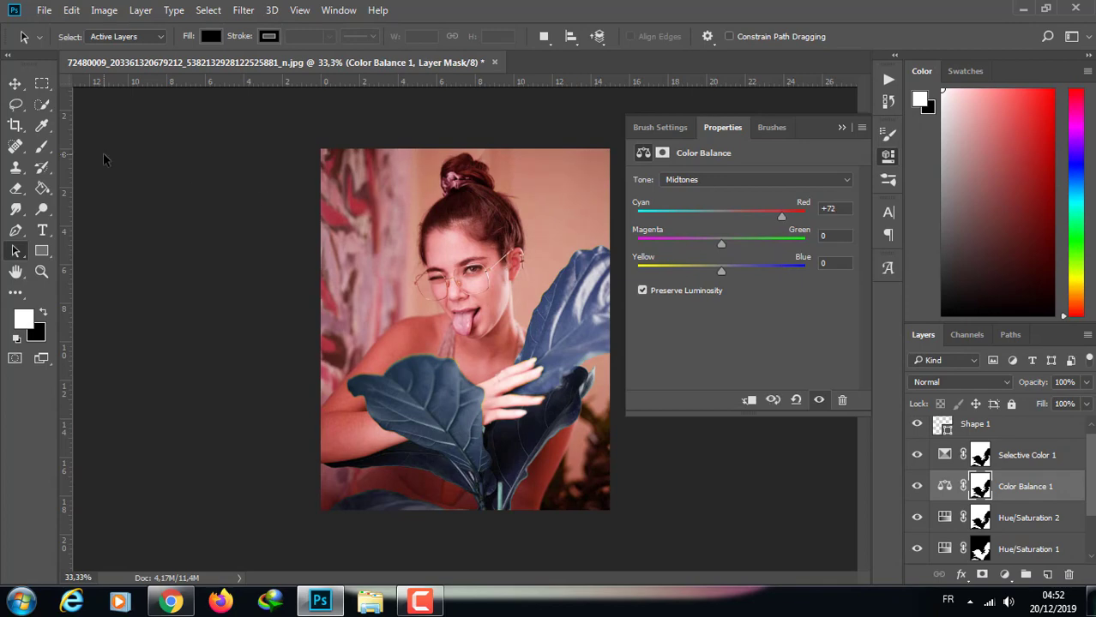
Paint black on the Color Balance 1 mask to hide the red tint from the face, leaf and hand.
click(42, 146)
click(77, 36)
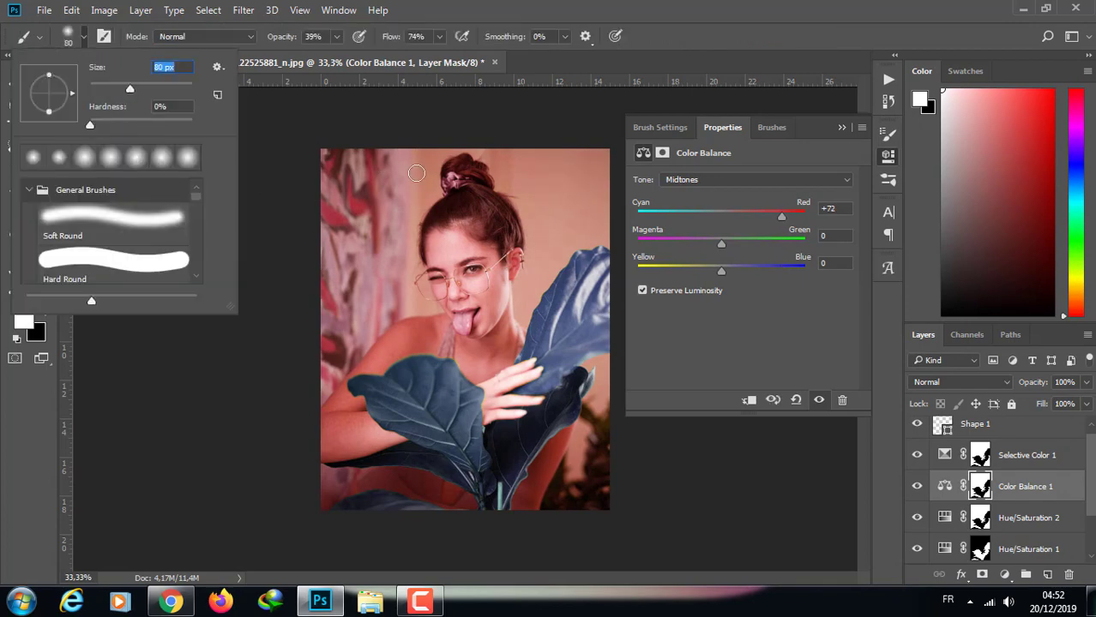
key(Return)
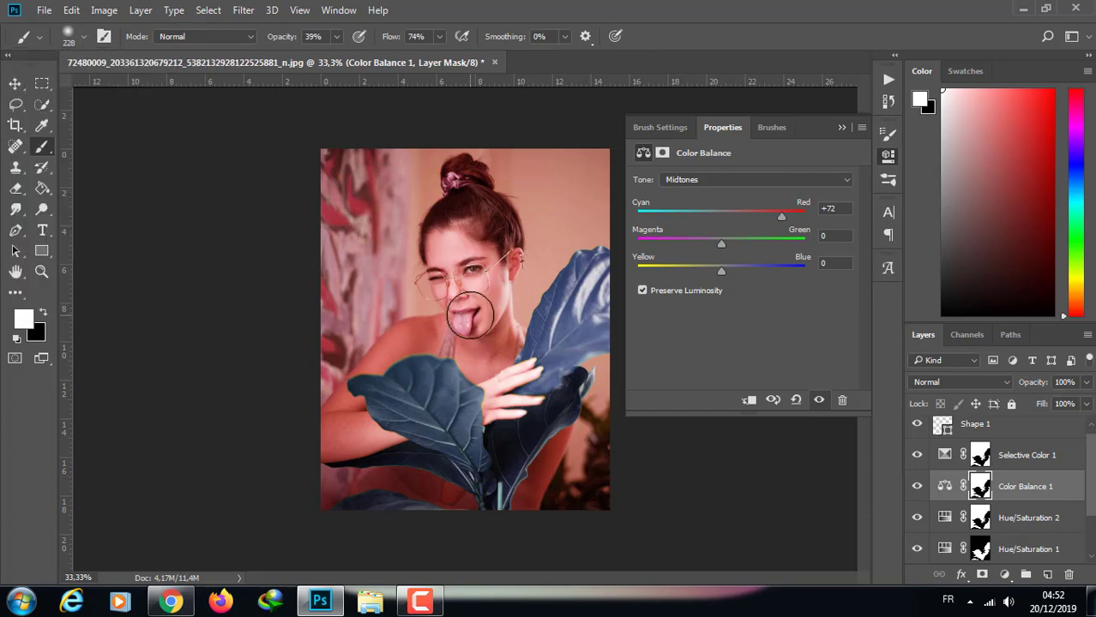
click(45, 312)
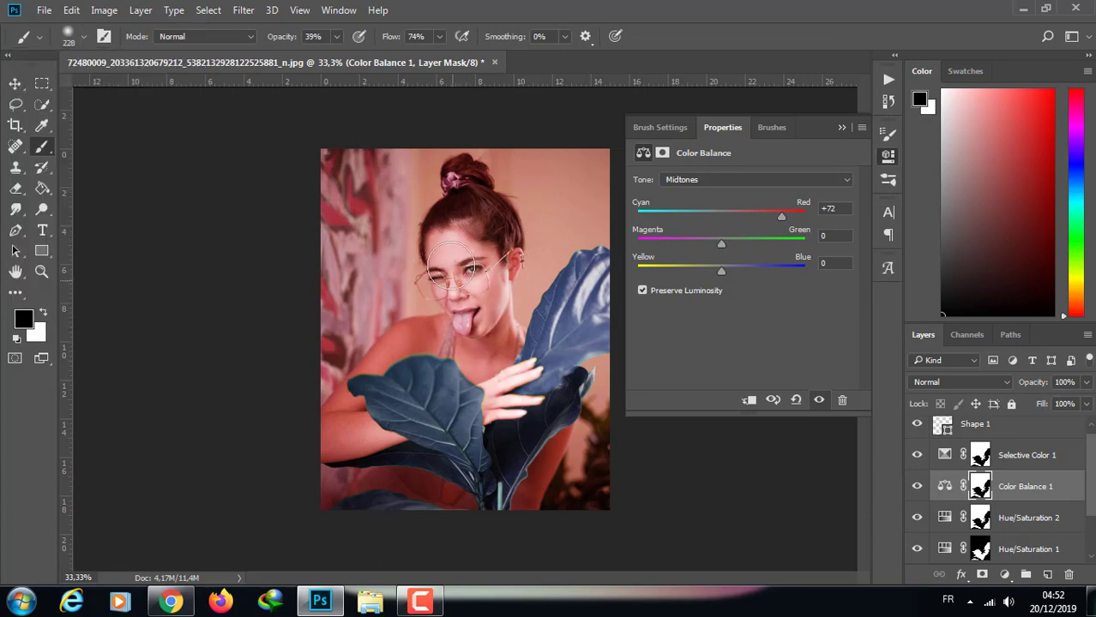
mouse_move(489, 276)
mouse_down()
mouse_move(416, 355)
mouse_move(374, 374)
mouse_move(374, 426)
mouse_up()
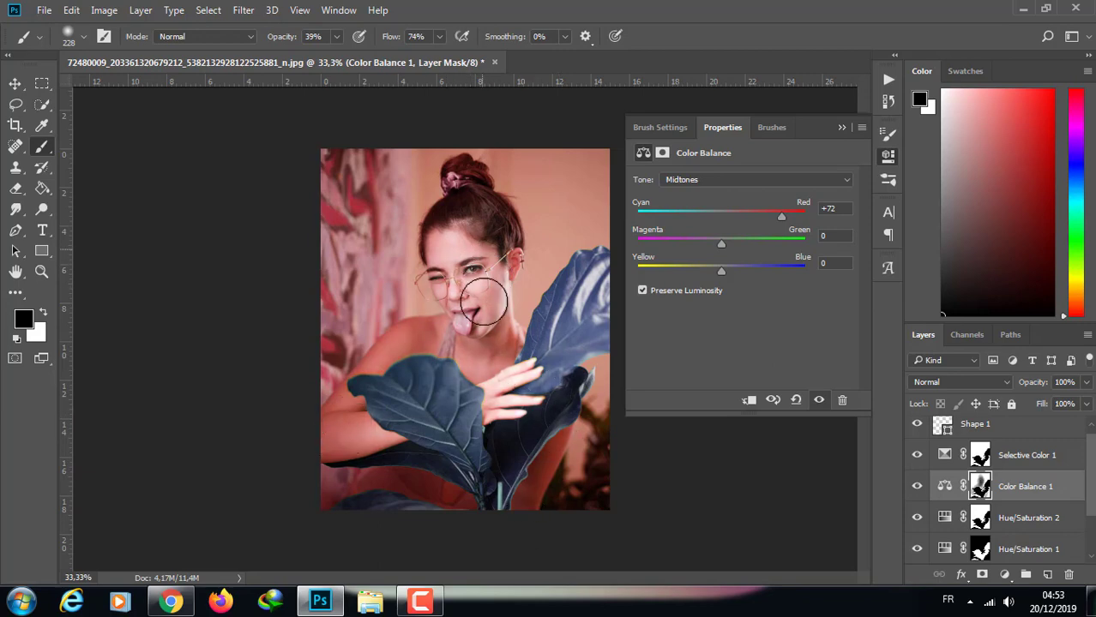
Set brush opacity to 100%, swap to white, and select Selective Color 1.
click(336, 37)
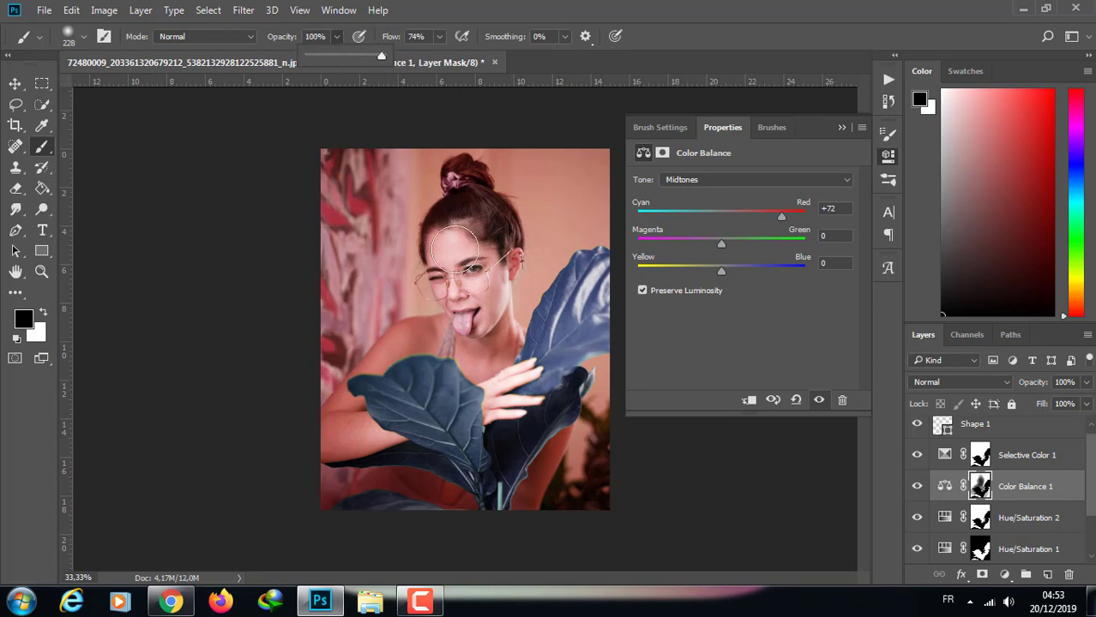
key(0)
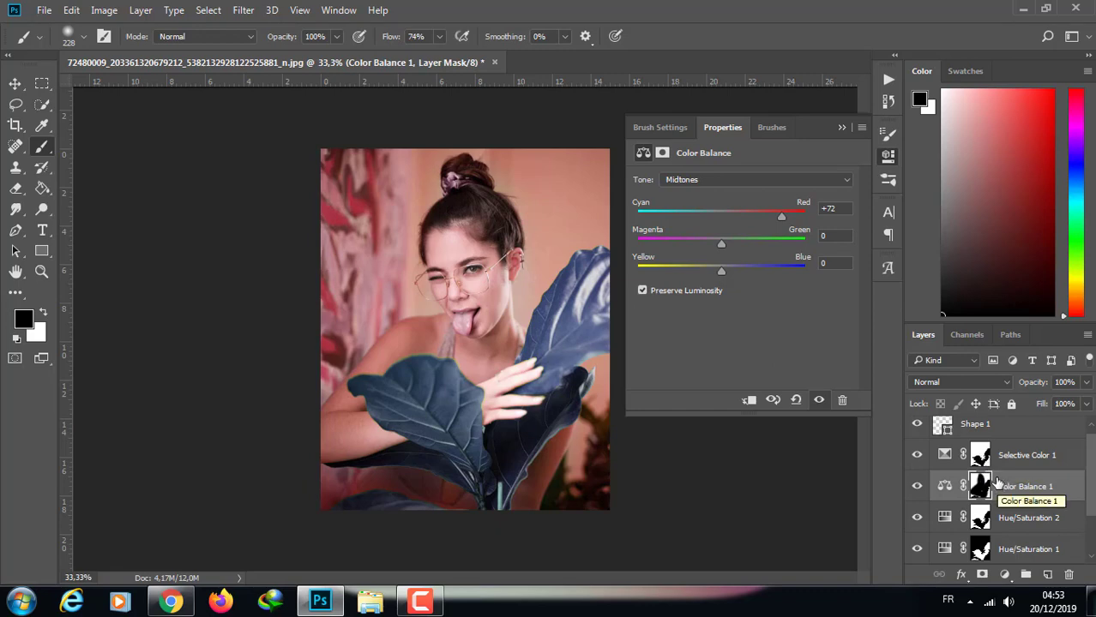
click(43, 312)
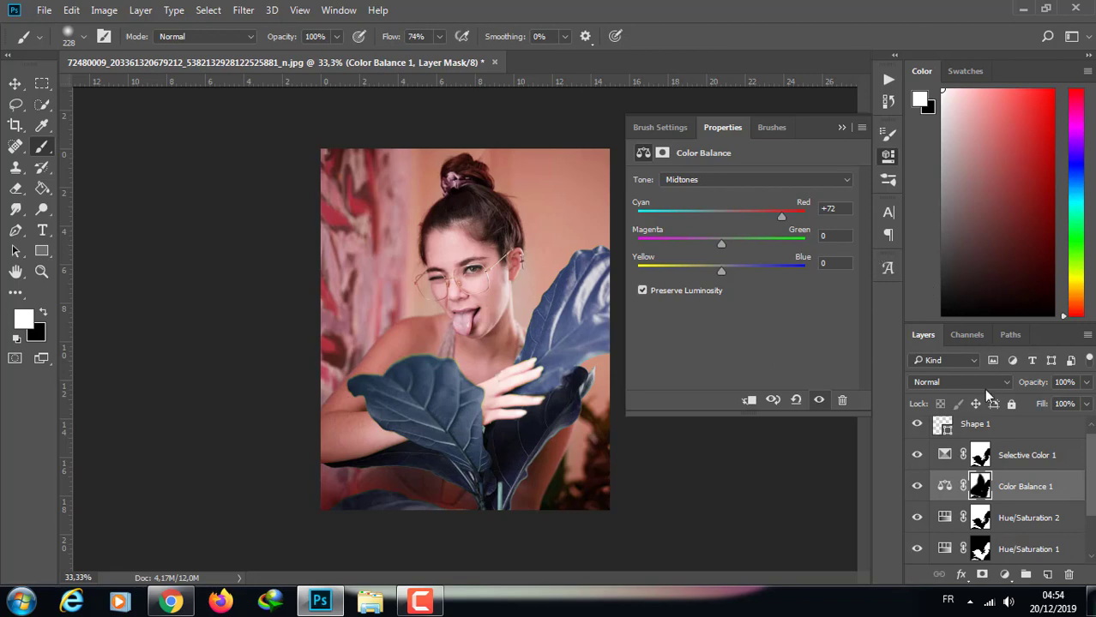
click(1013, 452)
Stamp visible layers into Layer 1 and subtract the Selective Color 1 mask from the selection.
key(ctrl+shift+alt+e)
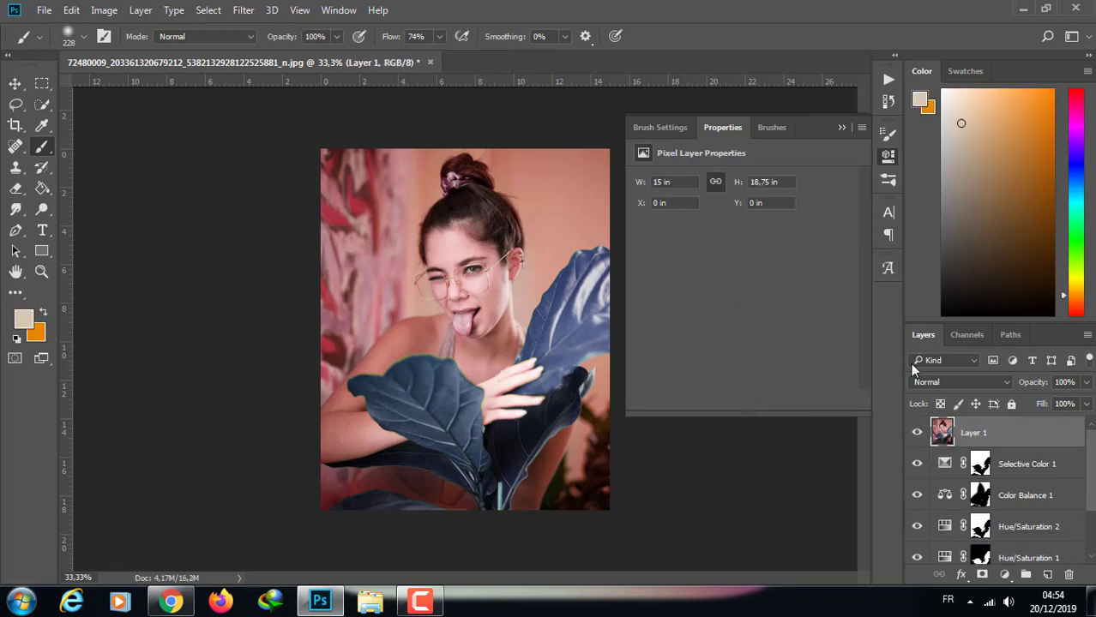
click(978, 467)
right_click(978, 467)
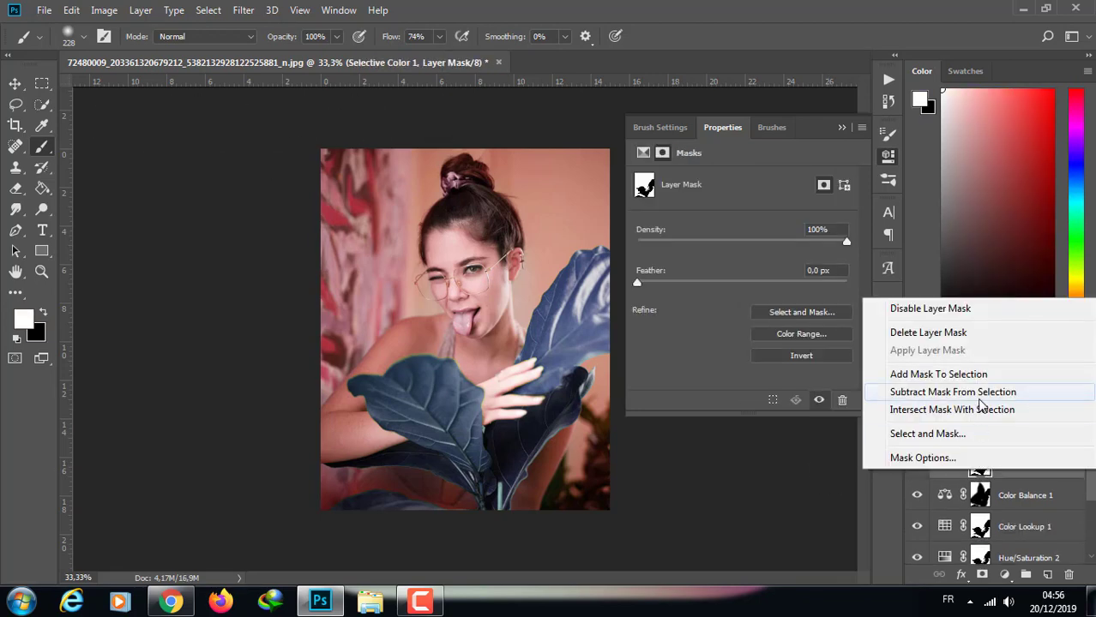
click(983, 399)
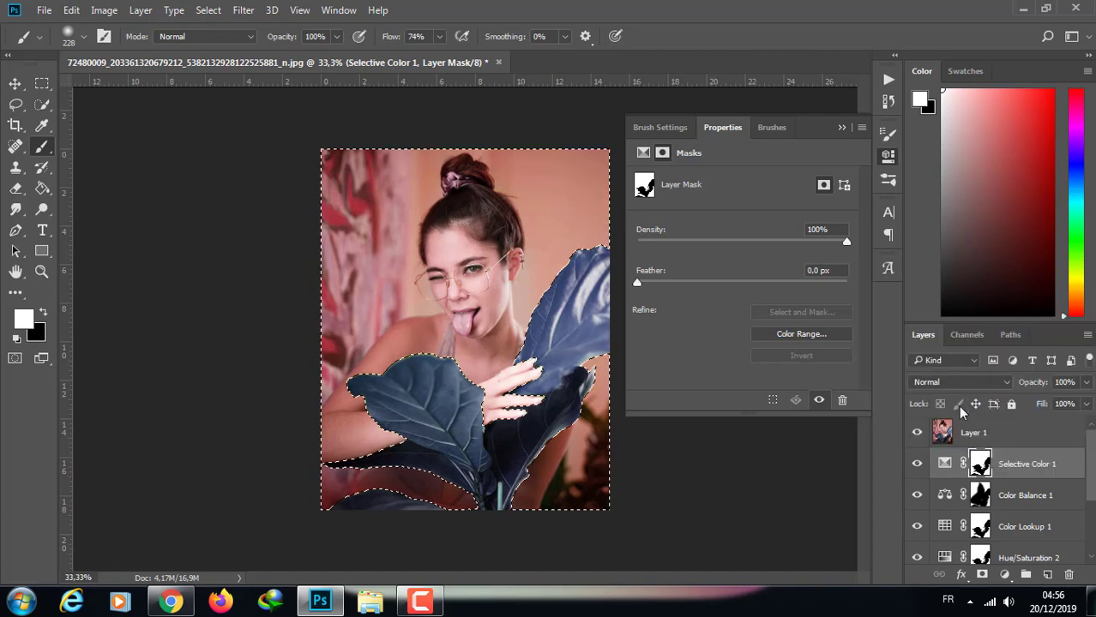
click(986, 433)
right_click(986, 433)
click(1004, 575)
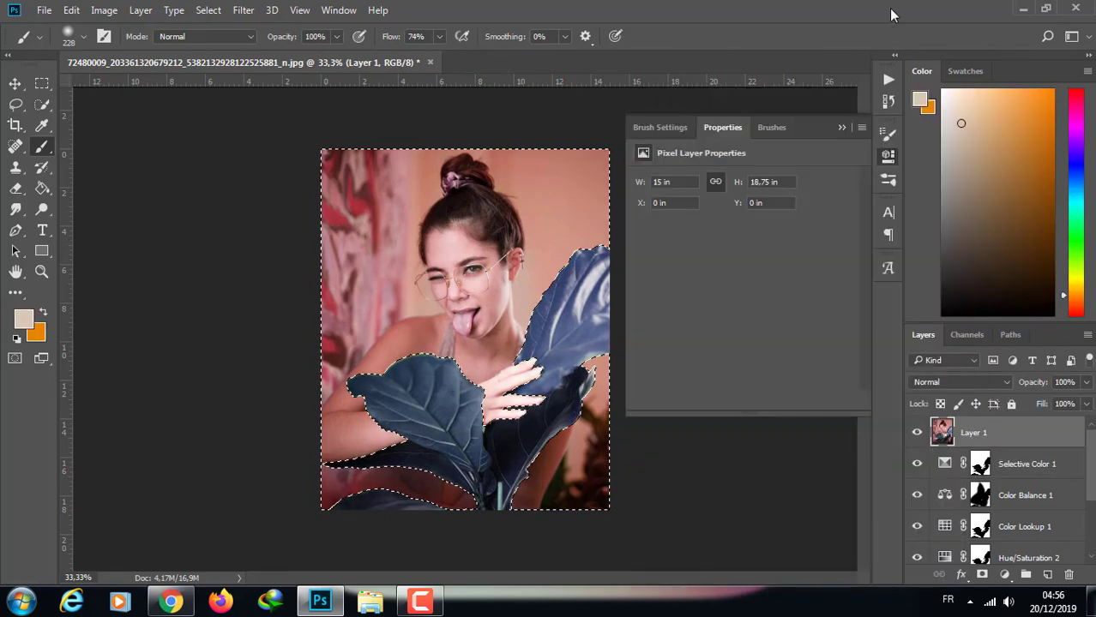
Add a Color Lookup adjustment using the 2Strip.look grade over the selection.
click(1005, 574)
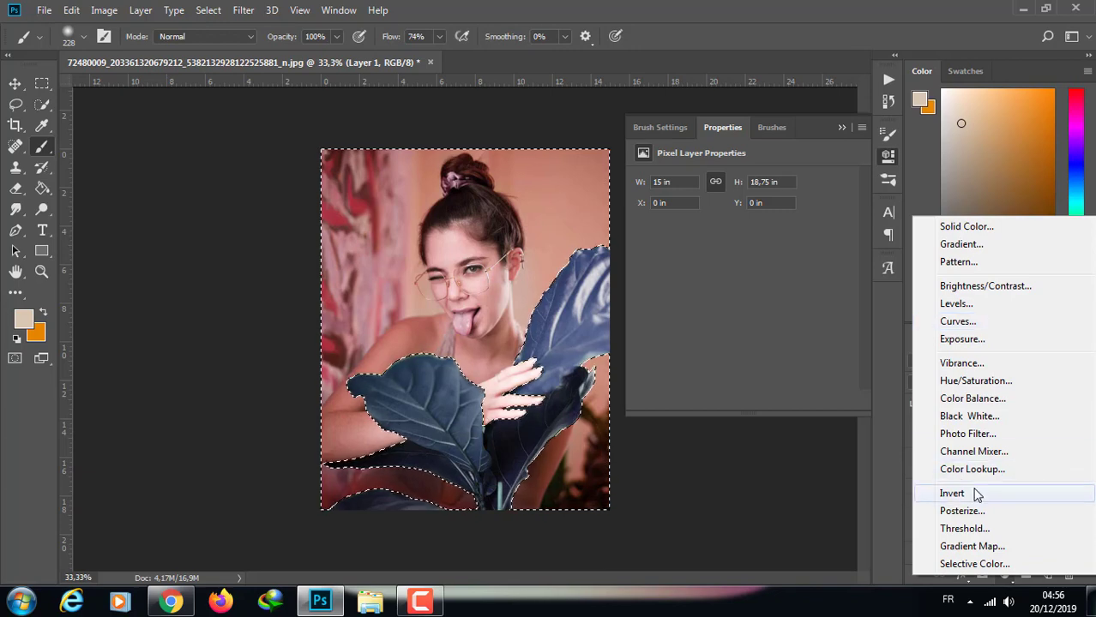
click(984, 470)
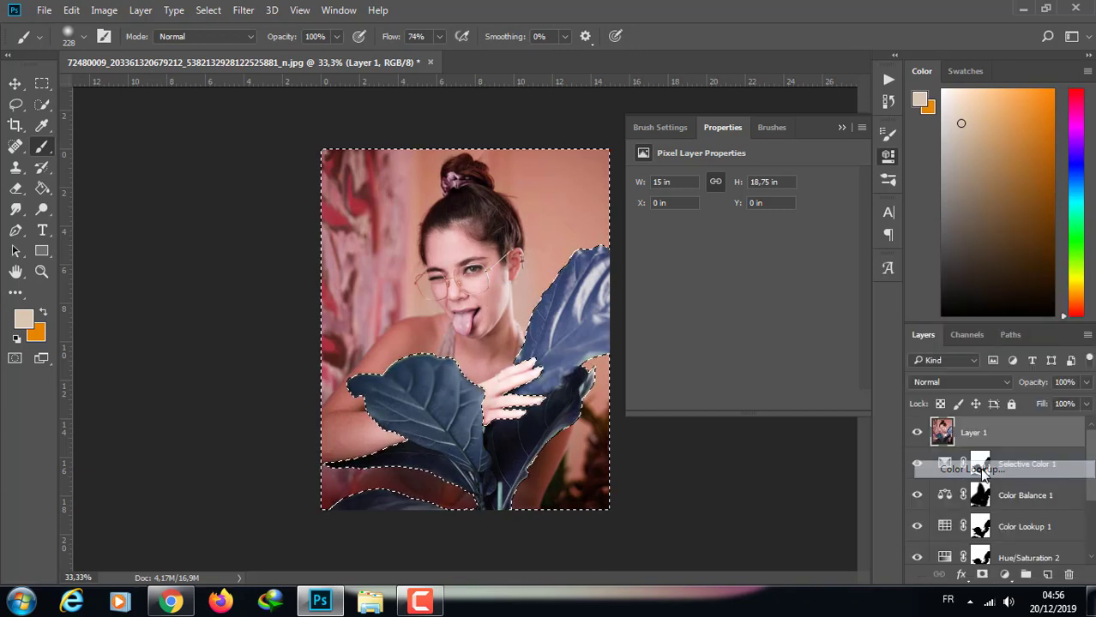
click(787, 179)
click(750, 271)
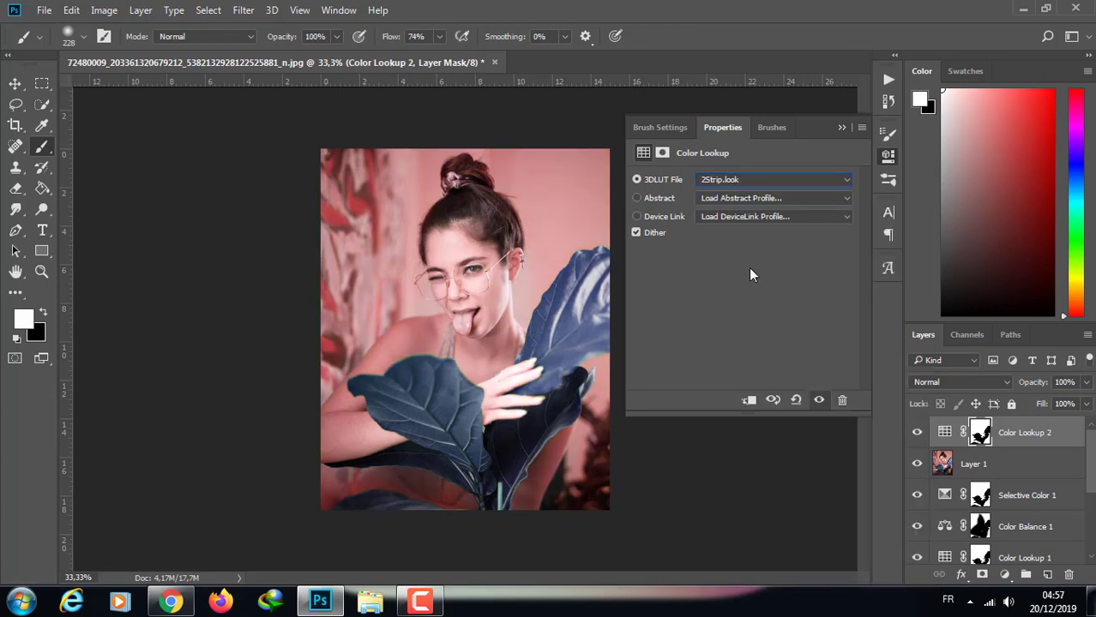
click(841, 127)
Select the area outside the Color Lookup 2 mask and add a second Selective Color layer.
right_click(971, 430)
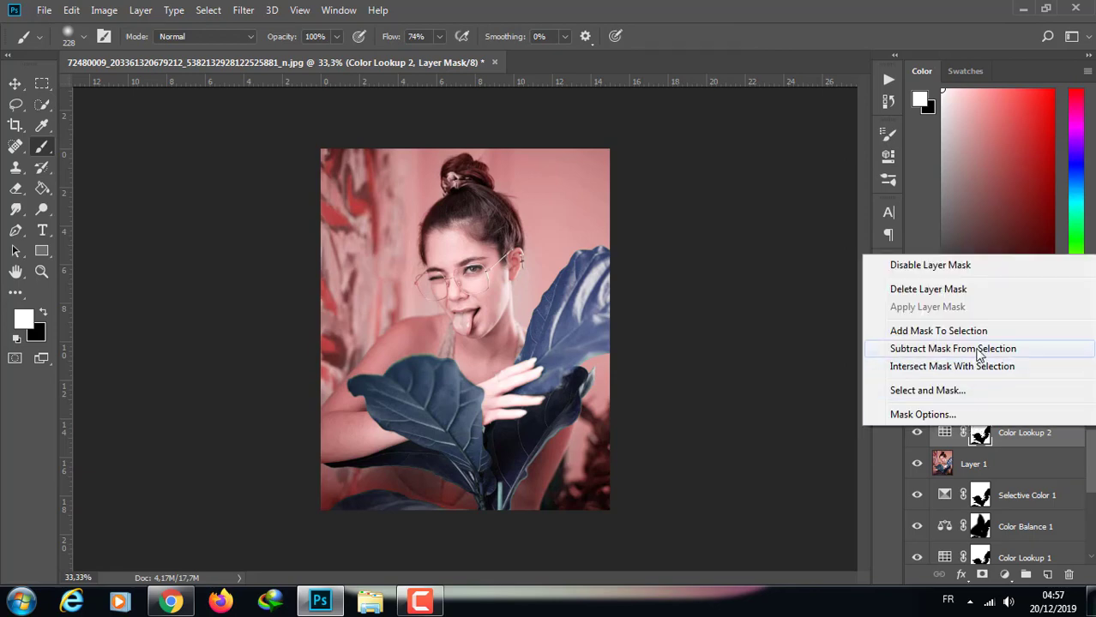
click(978, 349)
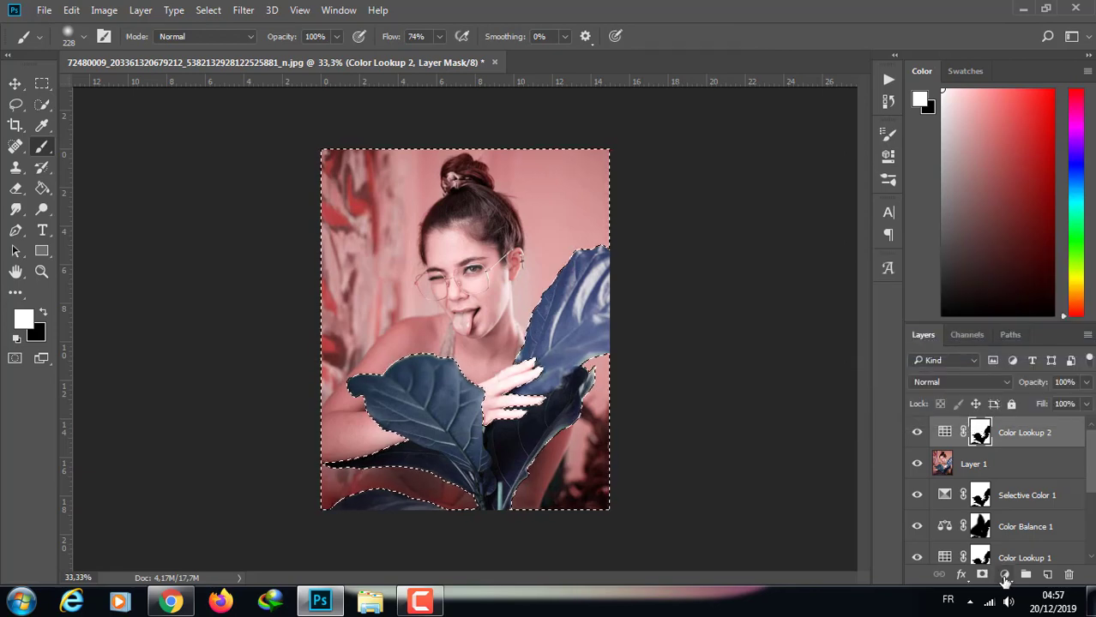
click(1005, 575)
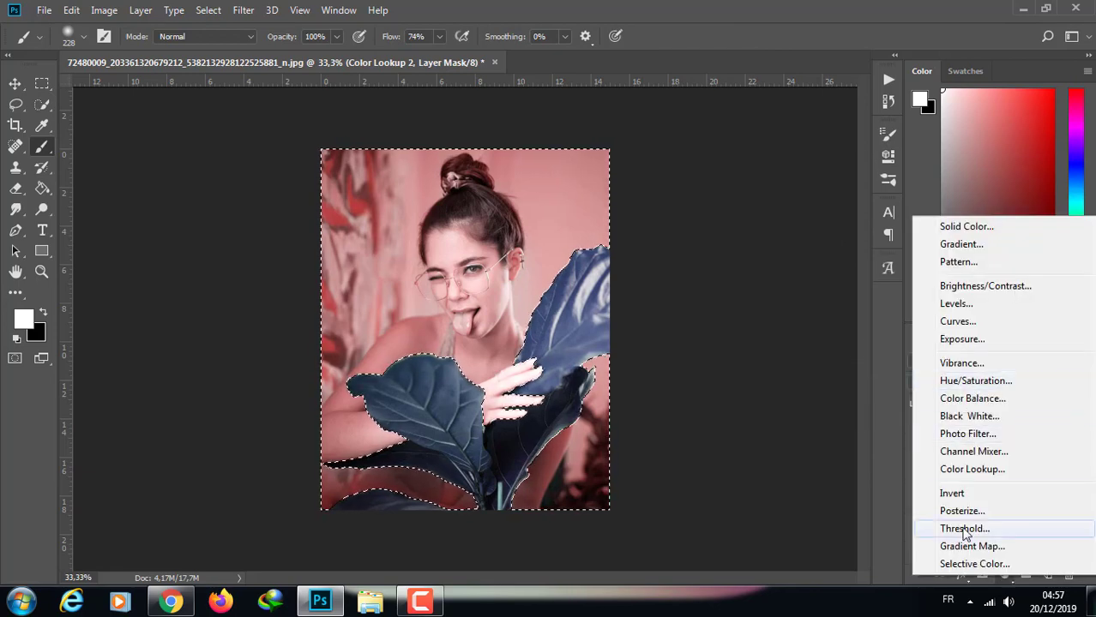
click(966, 565)
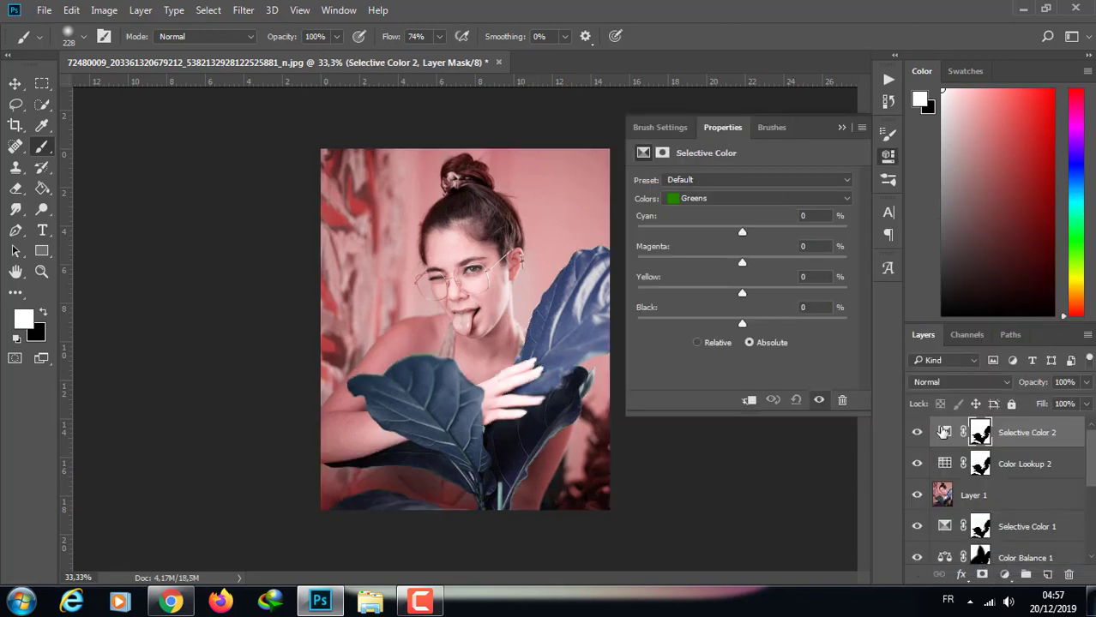
Invert the Selective Color 2 mask and set the Blues Black amount to about +8.
click(979, 433)
click(796, 357)
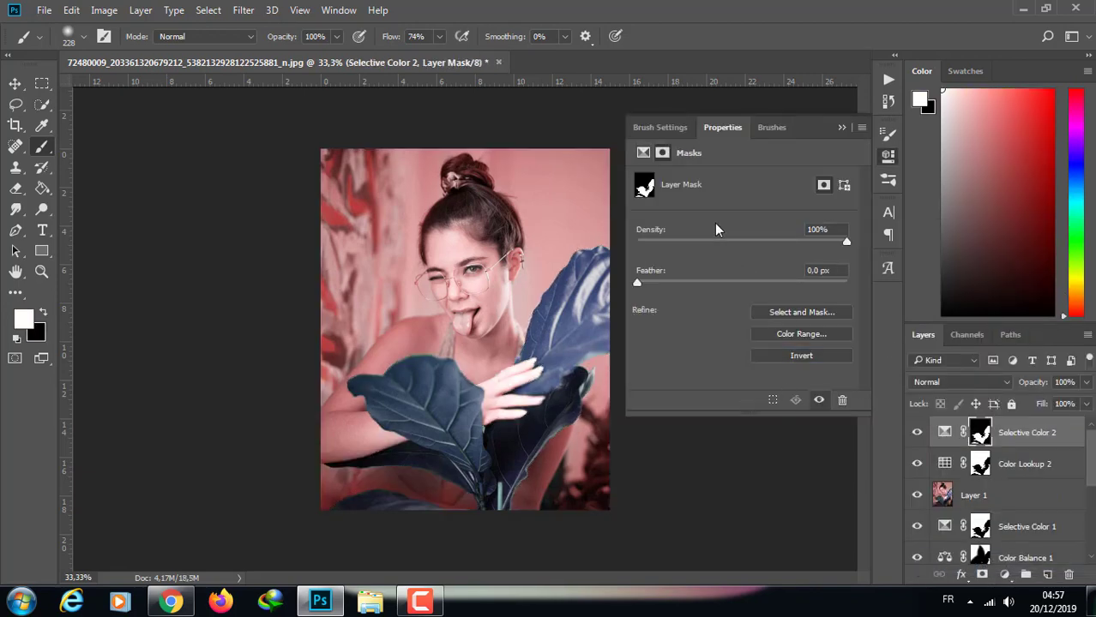
click(944, 433)
click(759, 198)
click(716, 266)
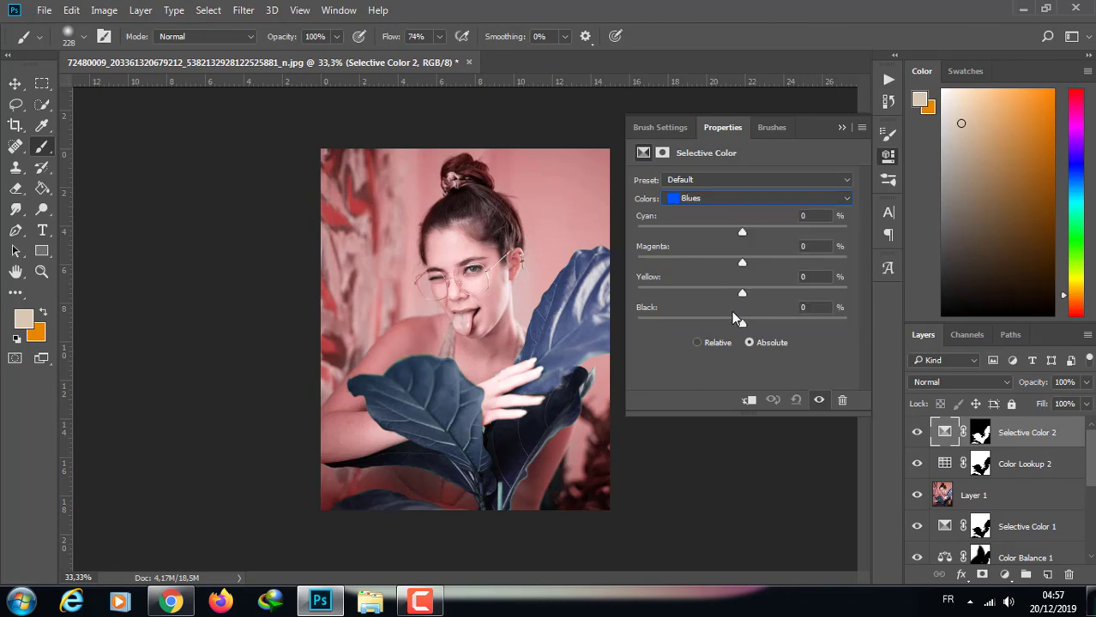
drag(759, 320, 706, 320)
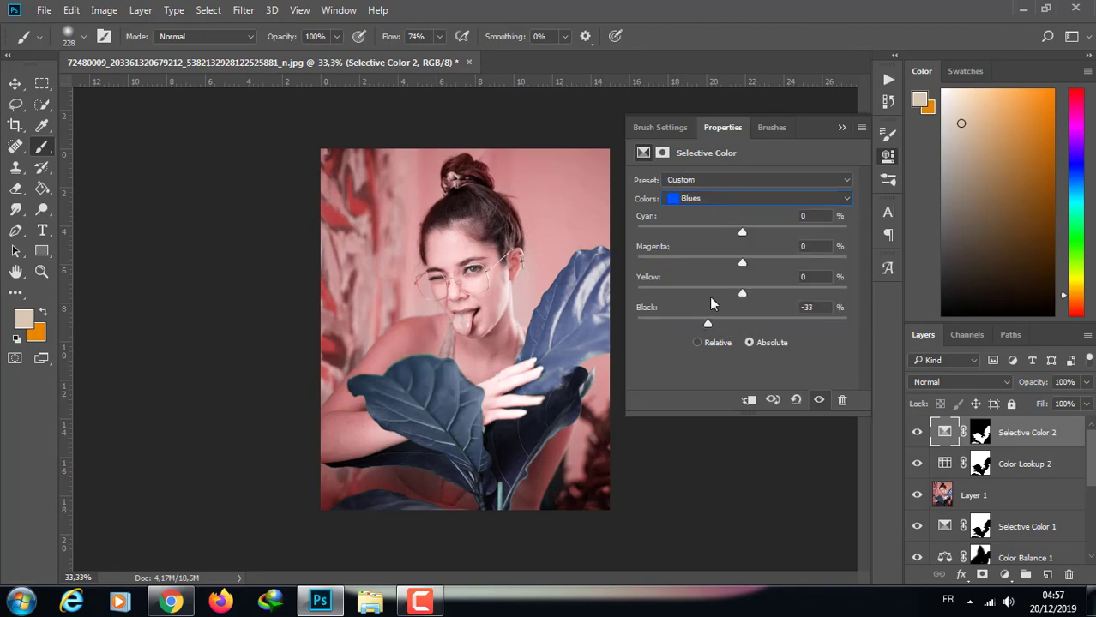
mouse_move(705, 323)
mouse_down()
mouse_move(797, 323)
mouse_move(749, 326)
mouse_up()
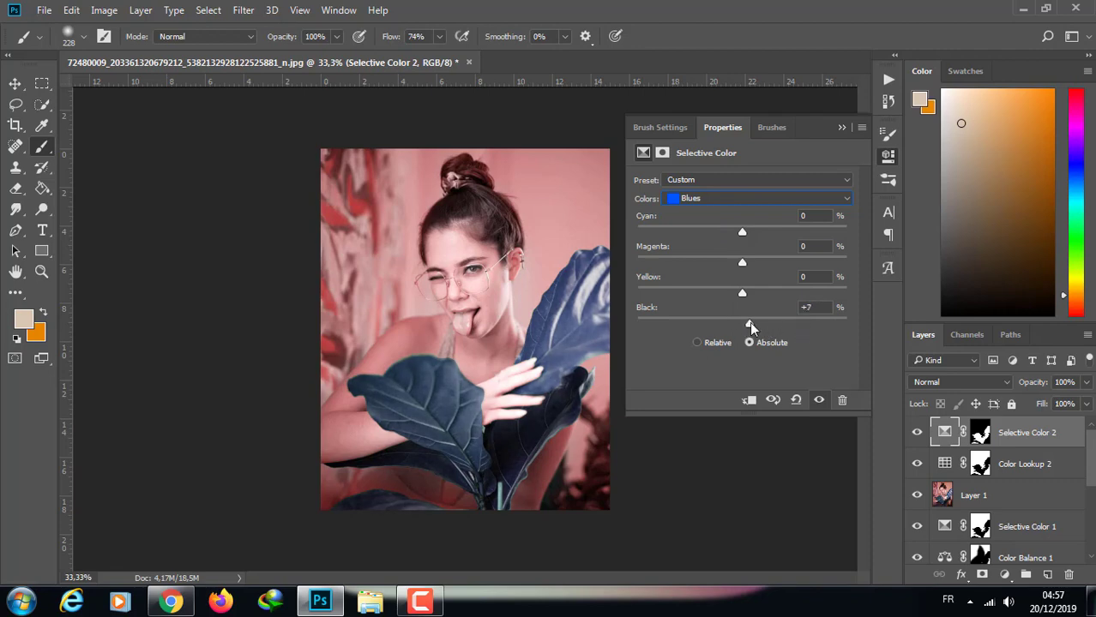
click(734, 206)
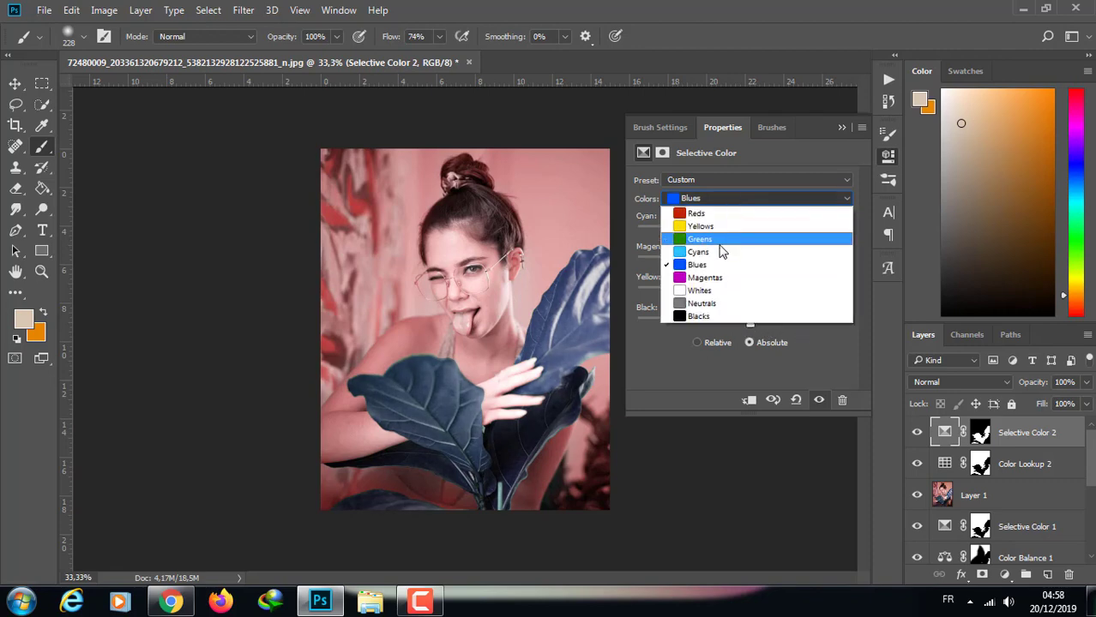
click(682, 357)
Load the selection outside the mask and add a Hue/Saturation layer with Hue −17, Saturation −36.
right_click(979, 437)
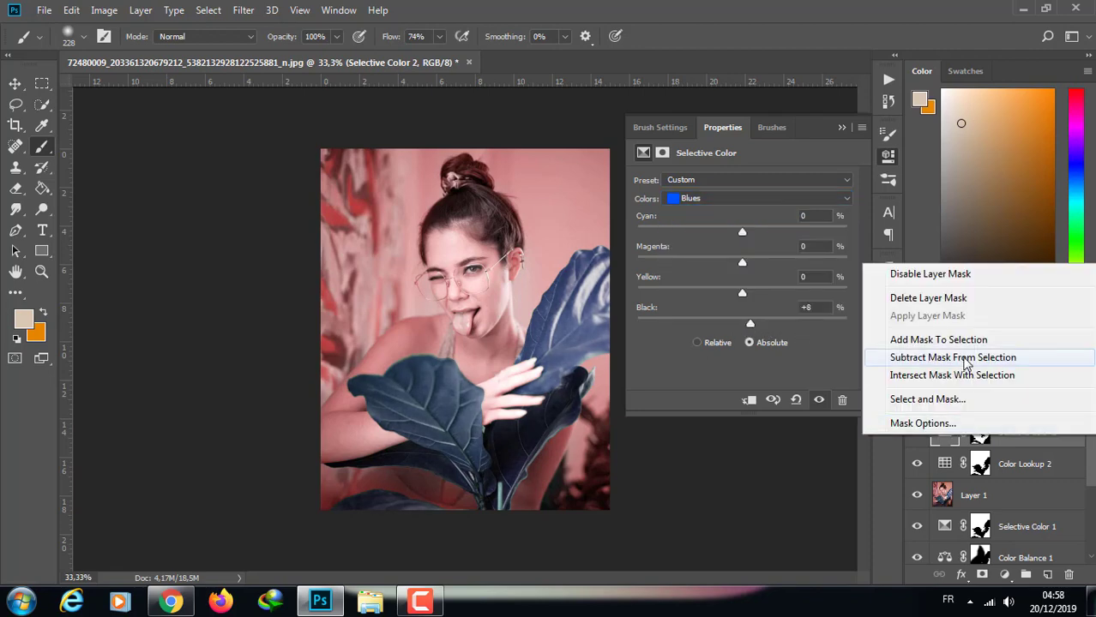
click(966, 357)
click(1004, 575)
click(994, 380)
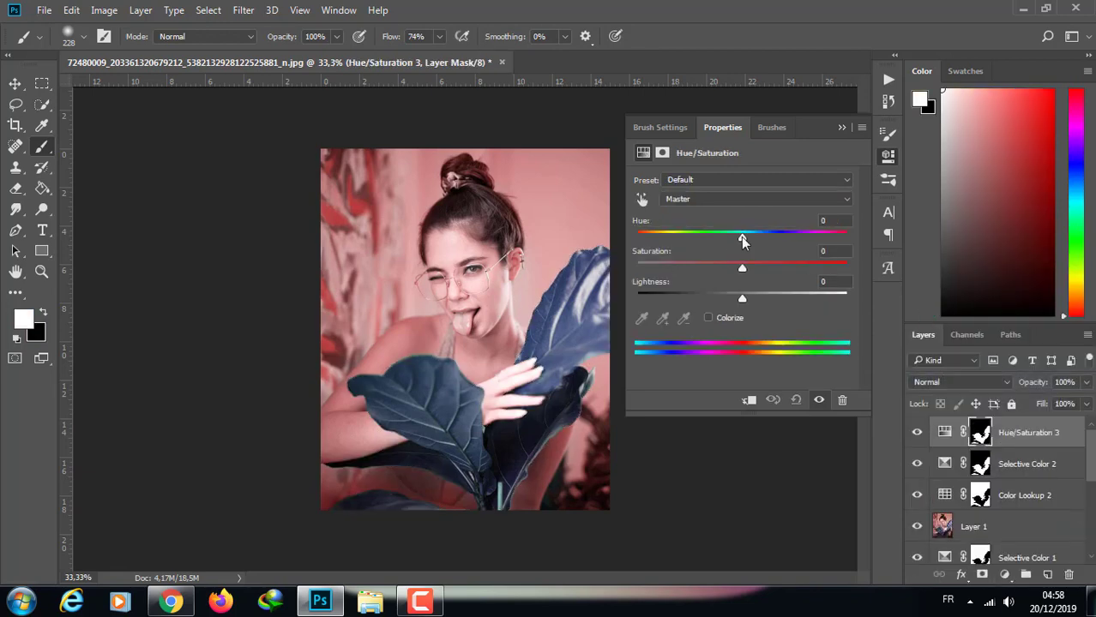
mouse_move(740, 234)
mouse_down()
mouse_move(720, 233)
mouse_move(725, 245)
mouse_move(702, 270)
mouse_up()
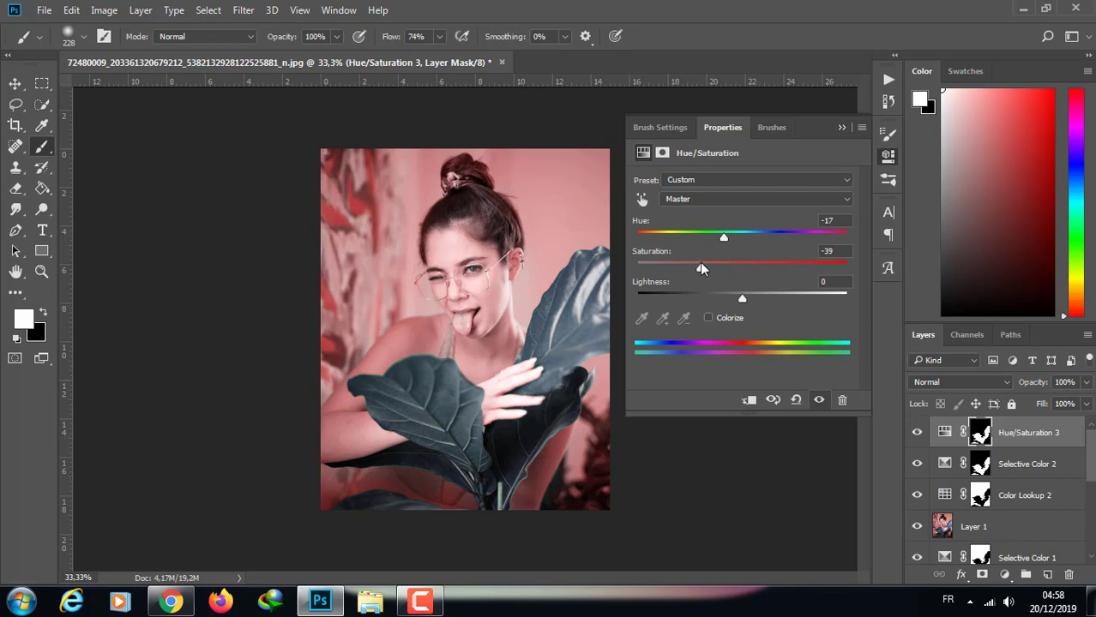
click(842, 128)
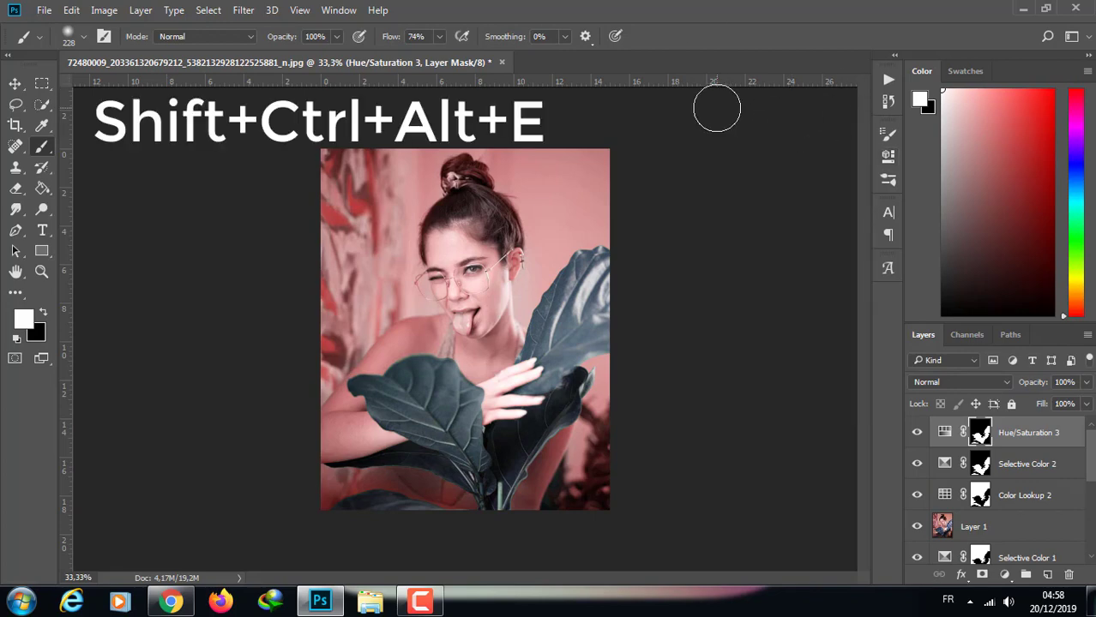
Stamp all visible layers into a new Layer 2 at 100% view and duplicate it with Ctrl+J.
key(shift+ctrl+alt+e)
key(ctrl+plus)
key(ctrl+plus)
key(ctrl+plus)
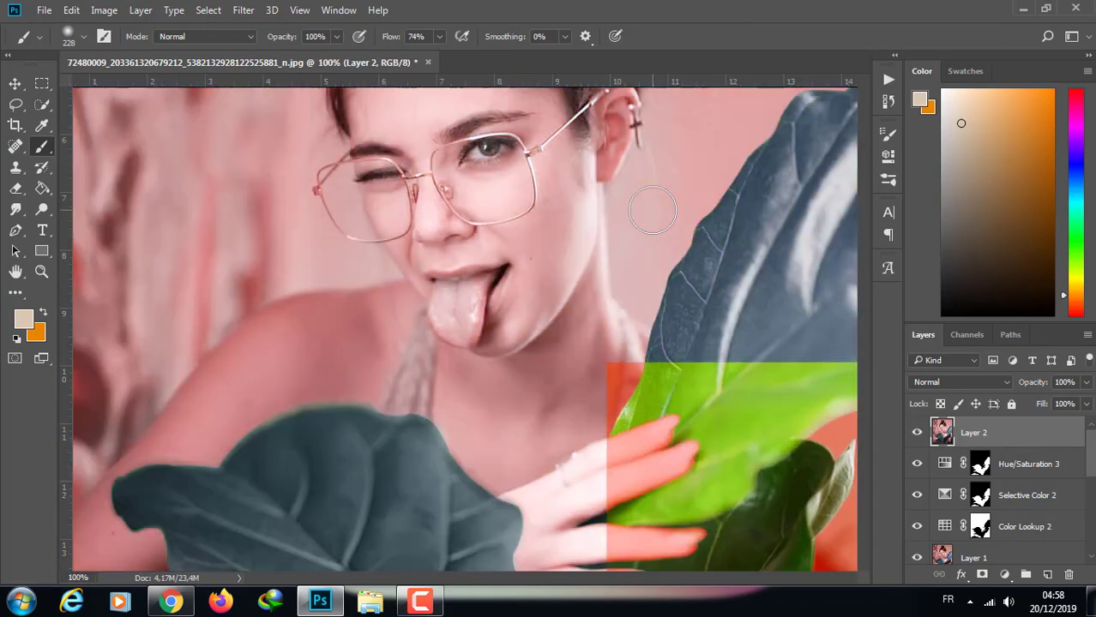
drag(861, 302, 863, 266)
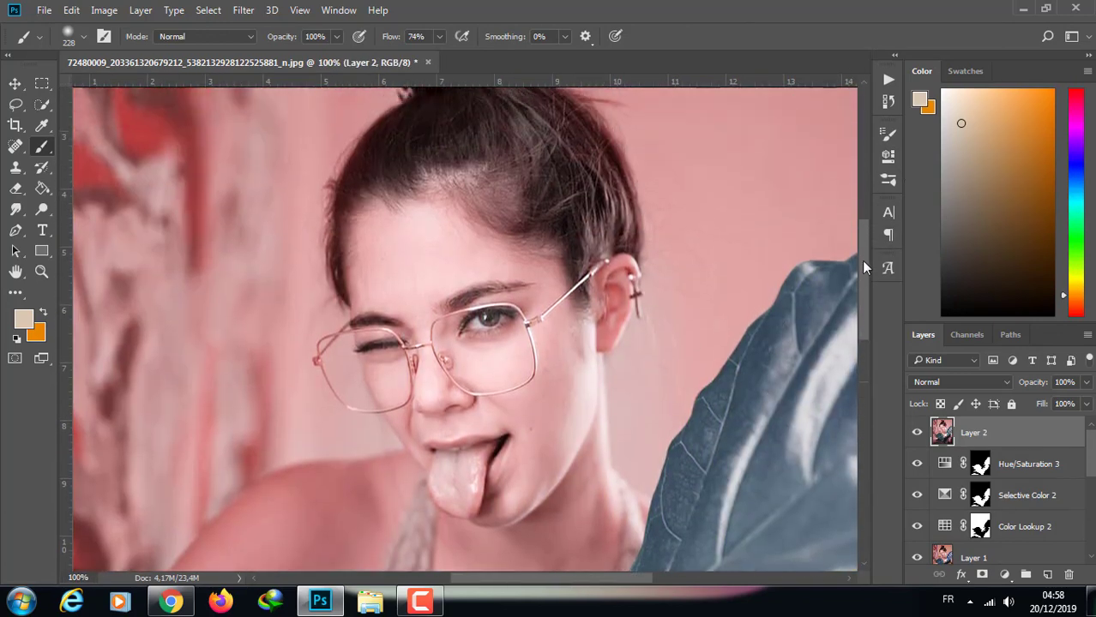
key(ctrl+j)
key(ctrl+j)
double_click(973, 433)
text(skin)
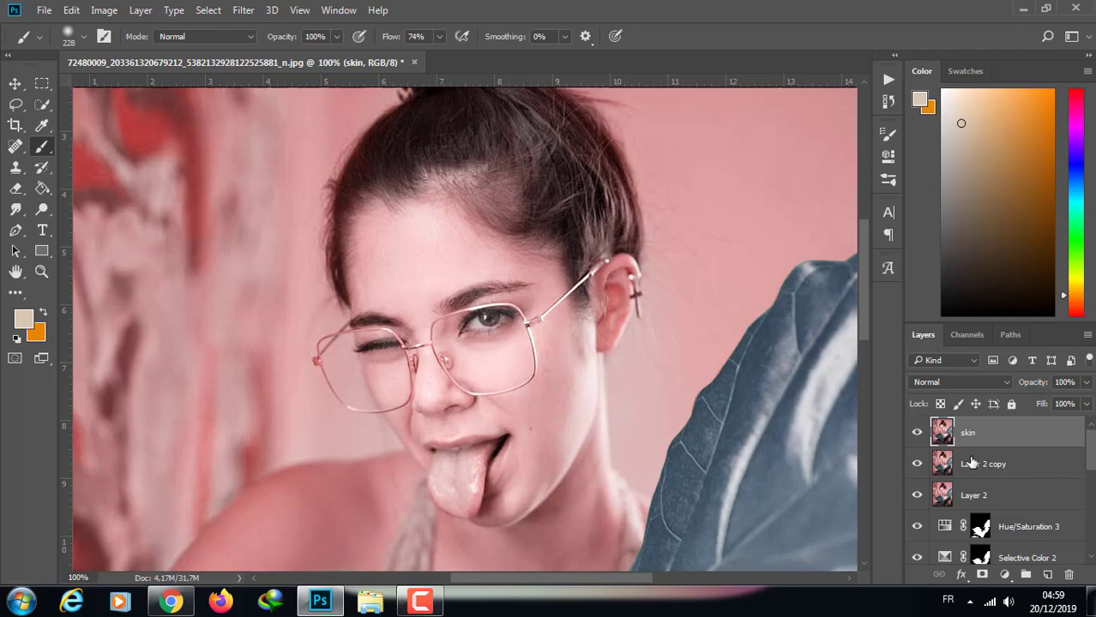
Rename the top Layer 2 copy to text and the other copy to skin.
click(969, 463)
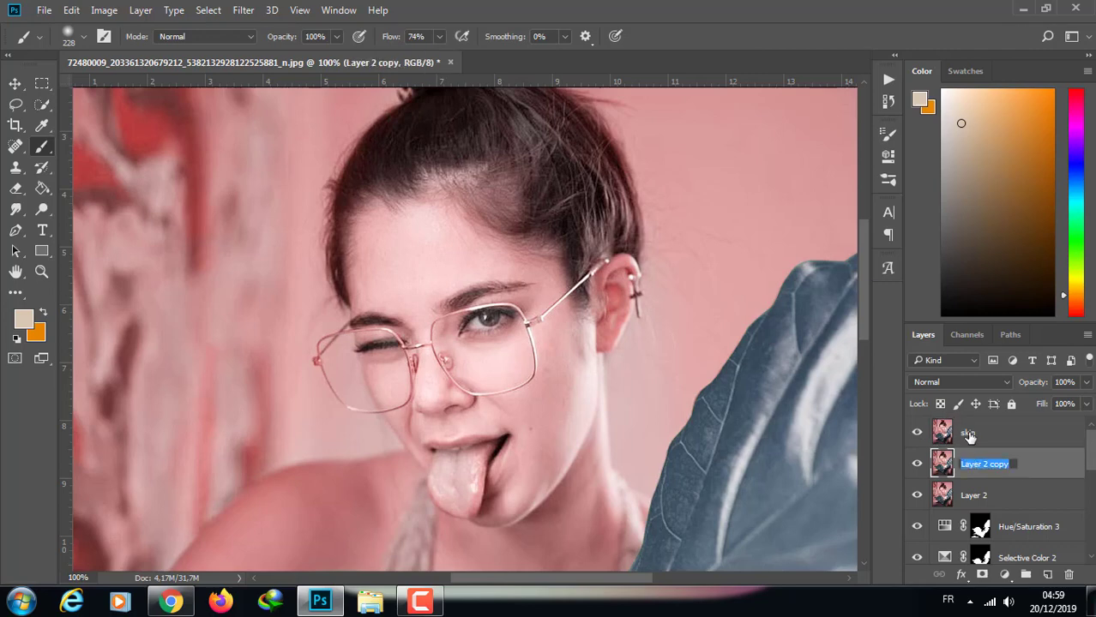
double_click(969, 435)
text(xt)
key(Return)
double_click(977, 464)
text(skin)
key(Return)
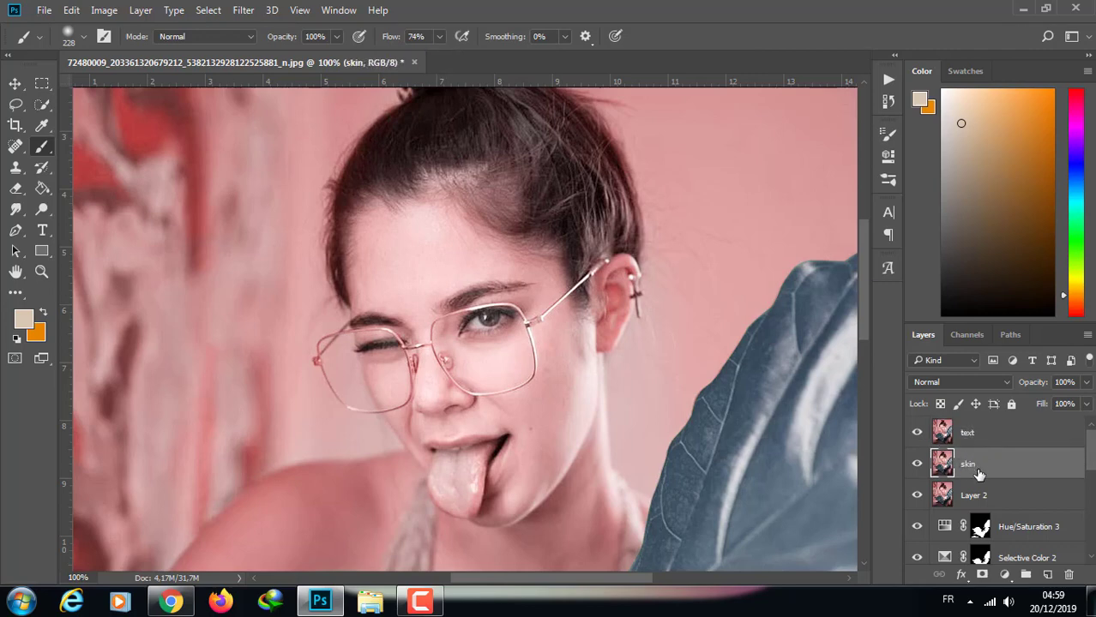
Apply a Gaussian Blur of about 0.9 px radius to the text layer.
click(951, 432)
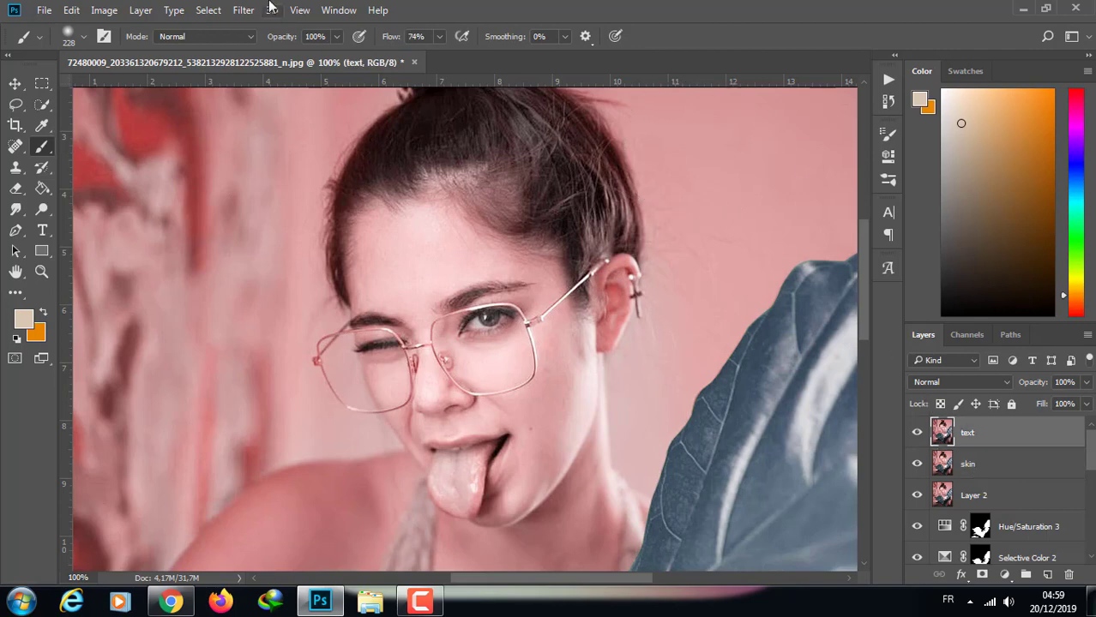
click(271, 10)
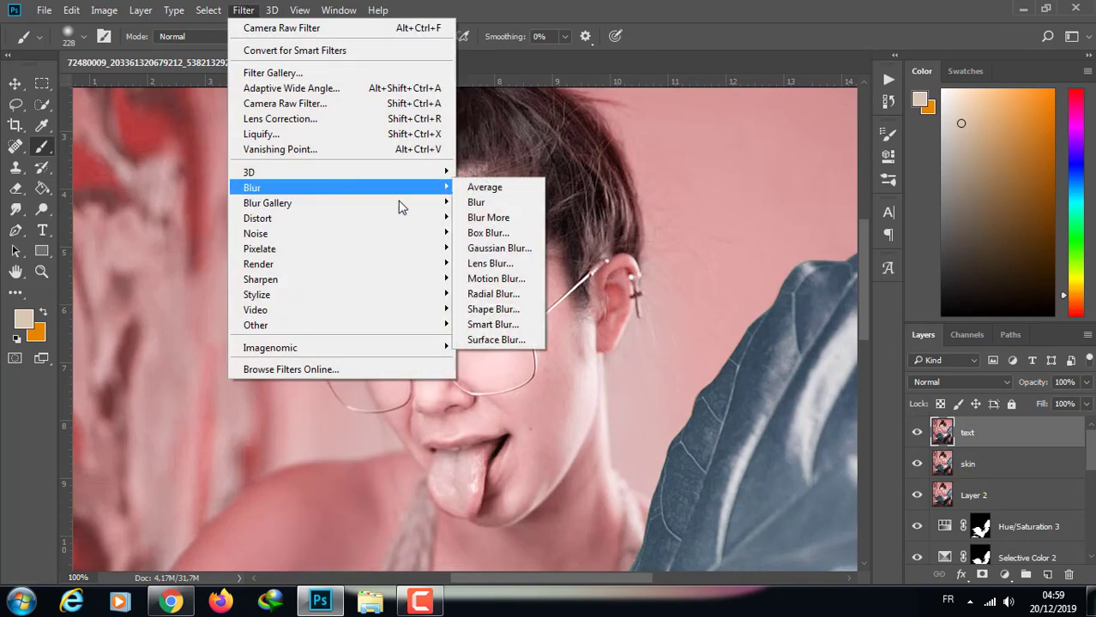
click(503, 247)
drag(736, 315, 696, 316)
click(892, 99)
Apply Image to the text layer from the skin layer's RGB, Add blending, inverted.
key(b)
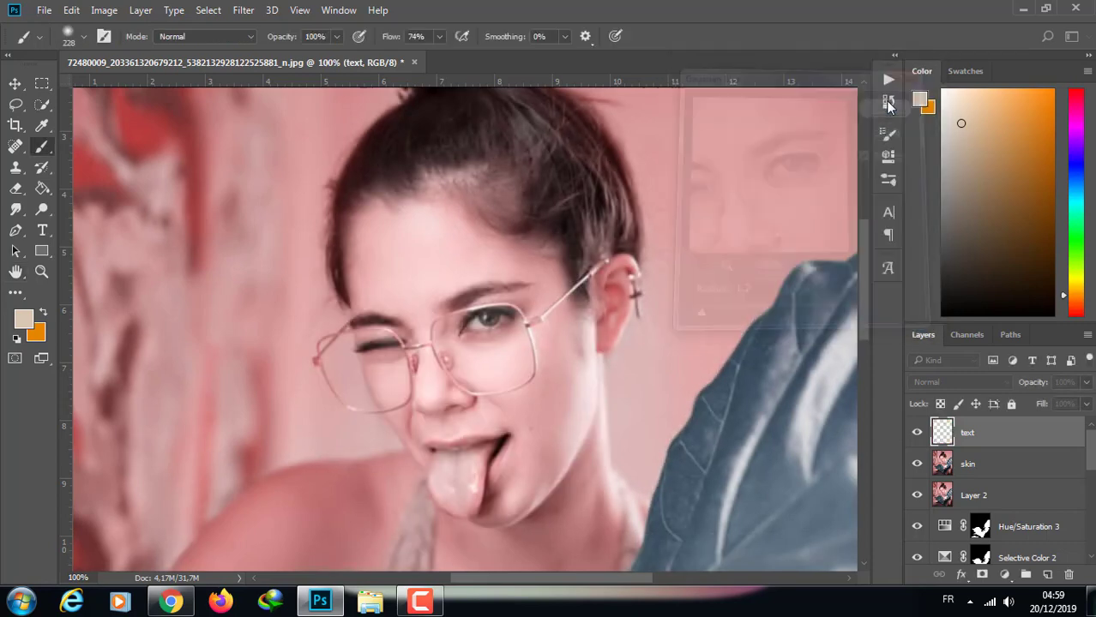
click(104, 9)
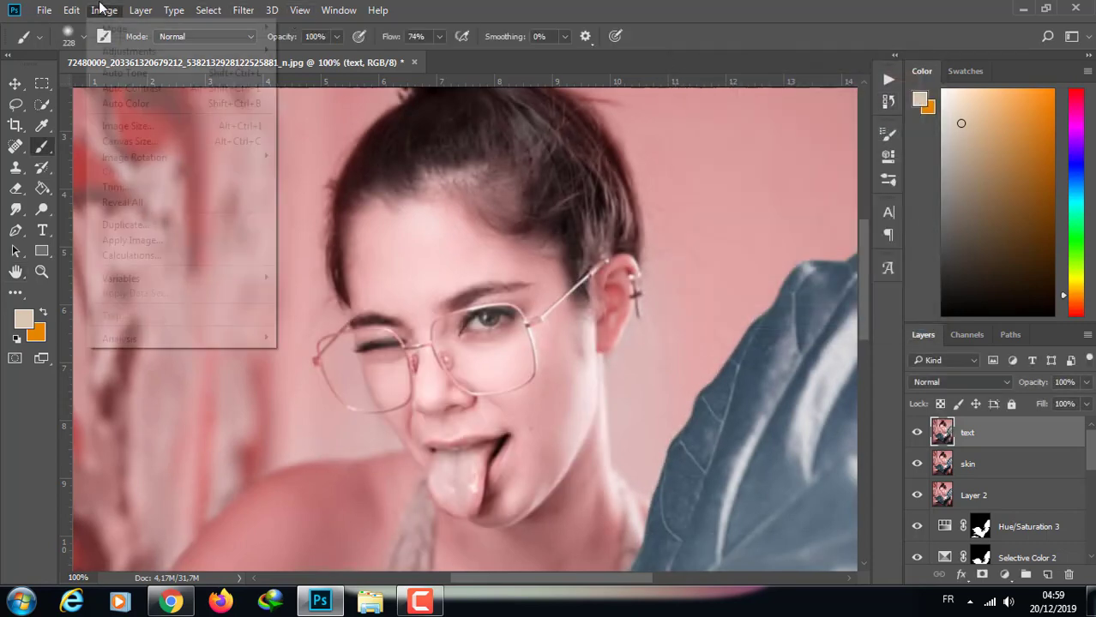
click(172, 222)
click(676, 231)
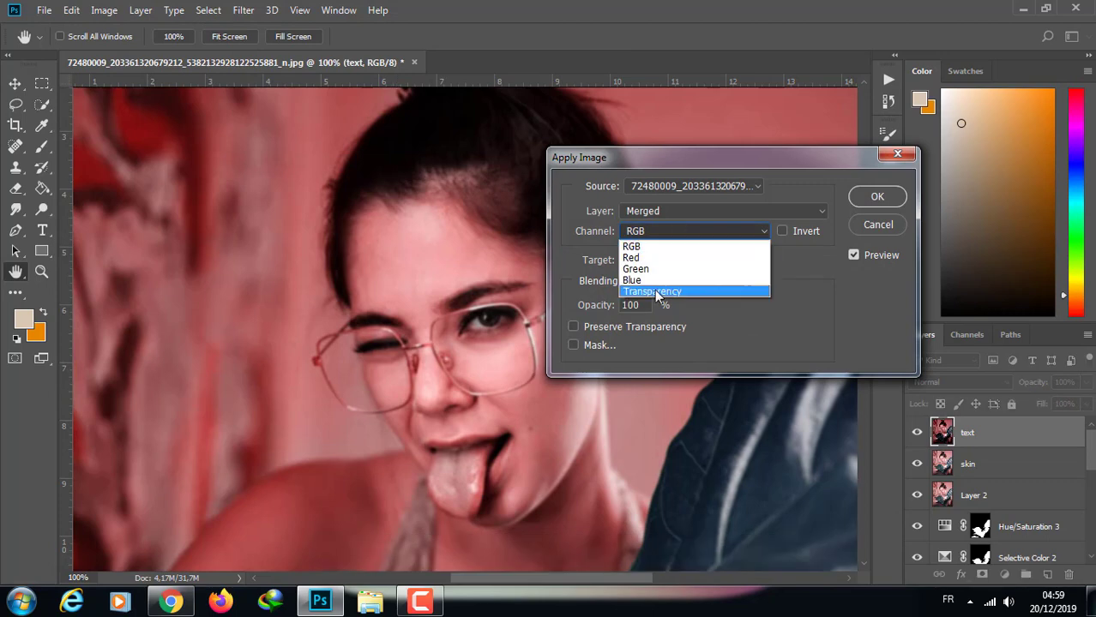
click(665, 267)
click(689, 212)
click(678, 262)
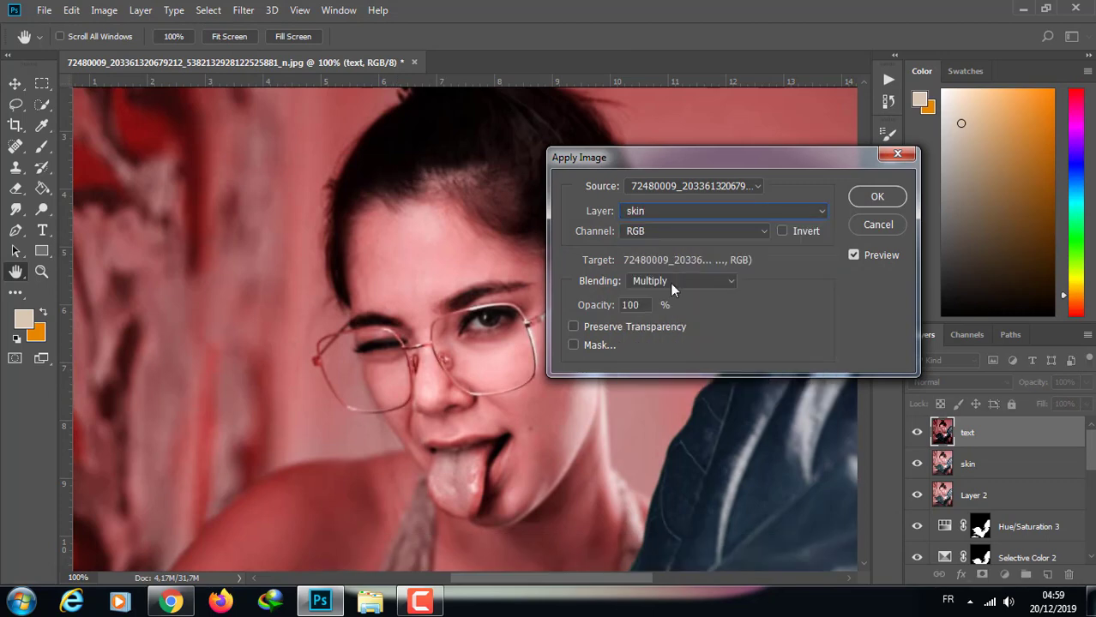
click(670, 282)
click(645, 545)
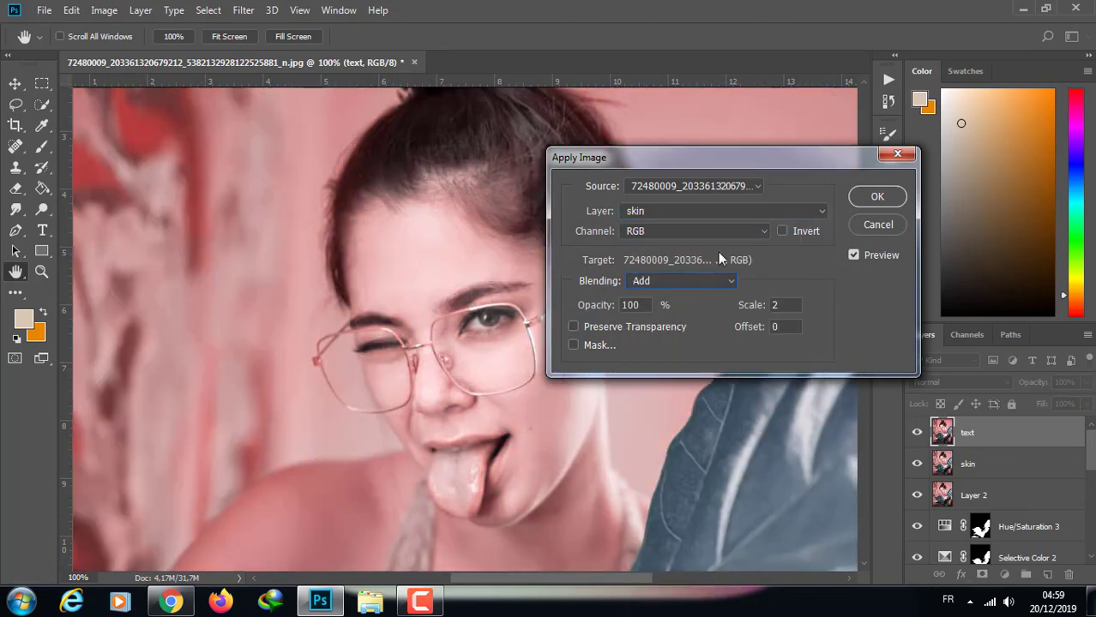
click(782, 231)
click(876, 197)
Set the text layer's blend mode to Soft Light and select the skin layer.
key(b)
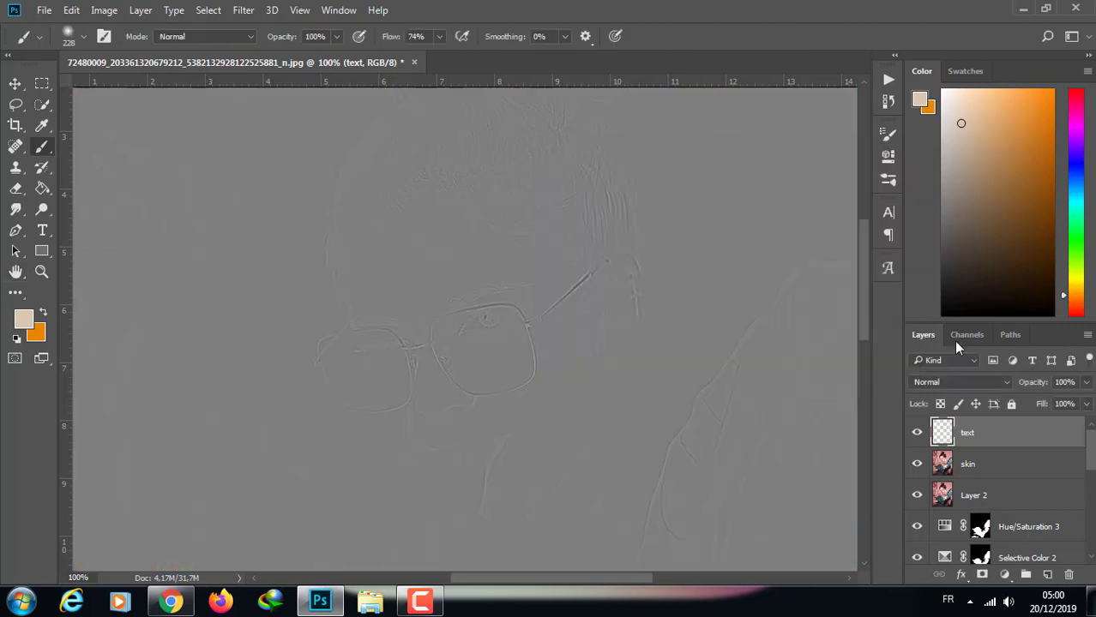
click(960, 381)
click(961, 228)
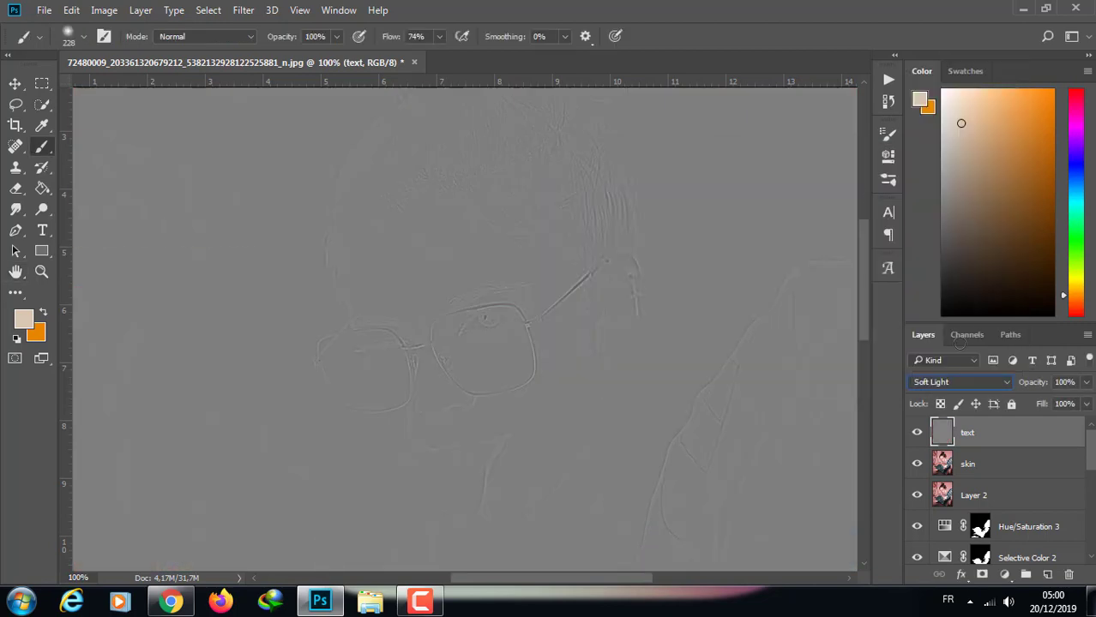
click(961, 464)
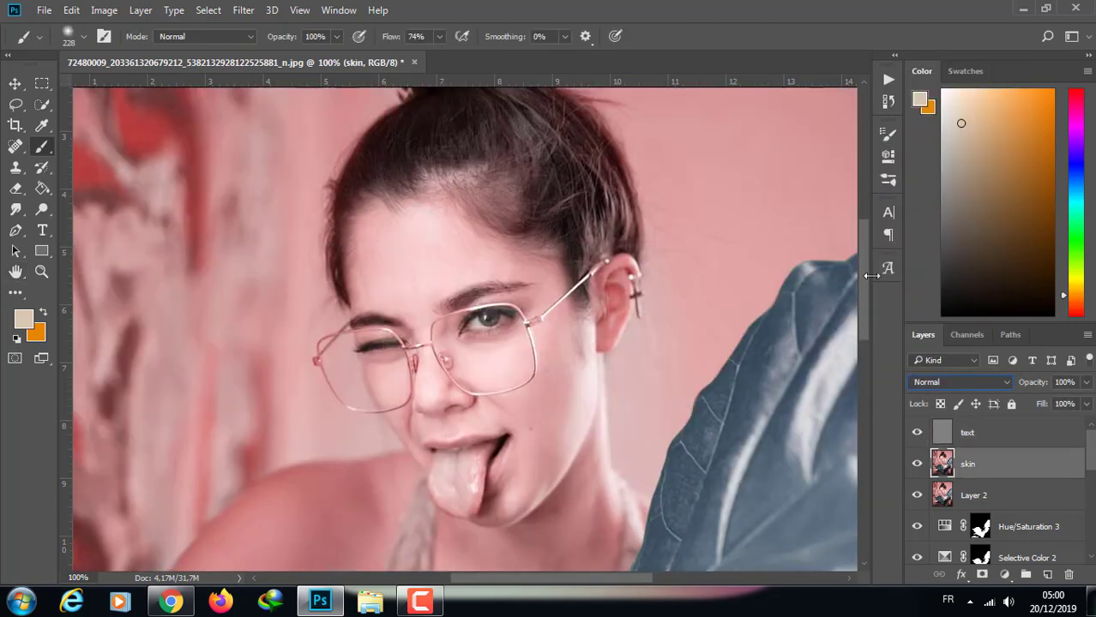
Switch to the Mixer Brush and set its size to 29 px.
mouse_move(860, 276)
mouse_down()
mouse_move(868, 302)
mouse_move(864, 283)
mouse_up()
key(ctrl+plus)
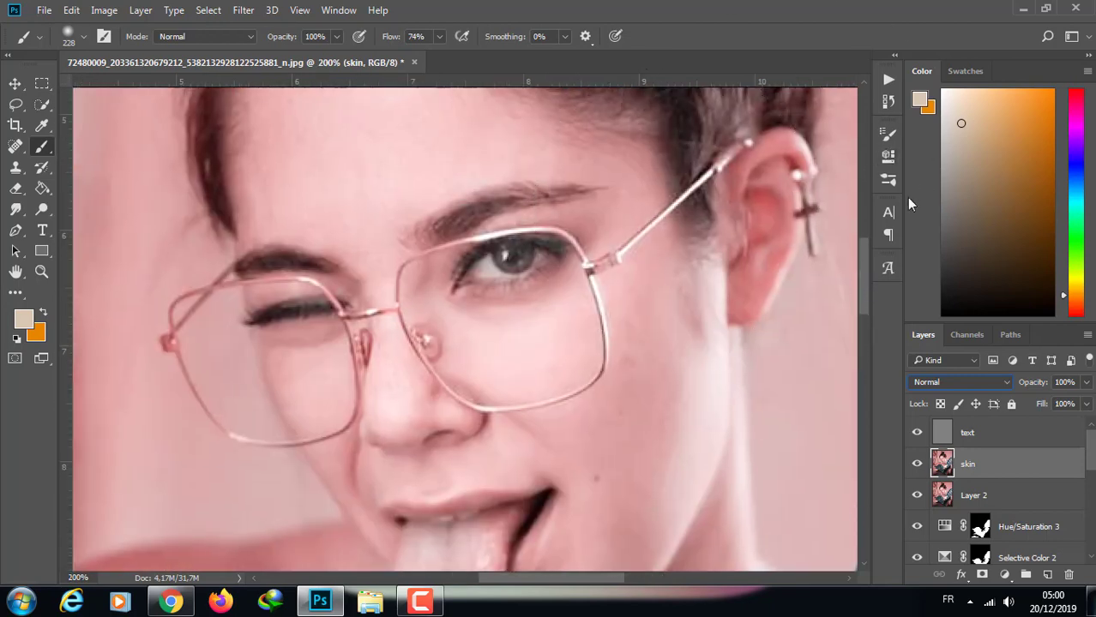
key(v)
key(ctrl+minus)
click(42, 146)
right_click(42, 146)
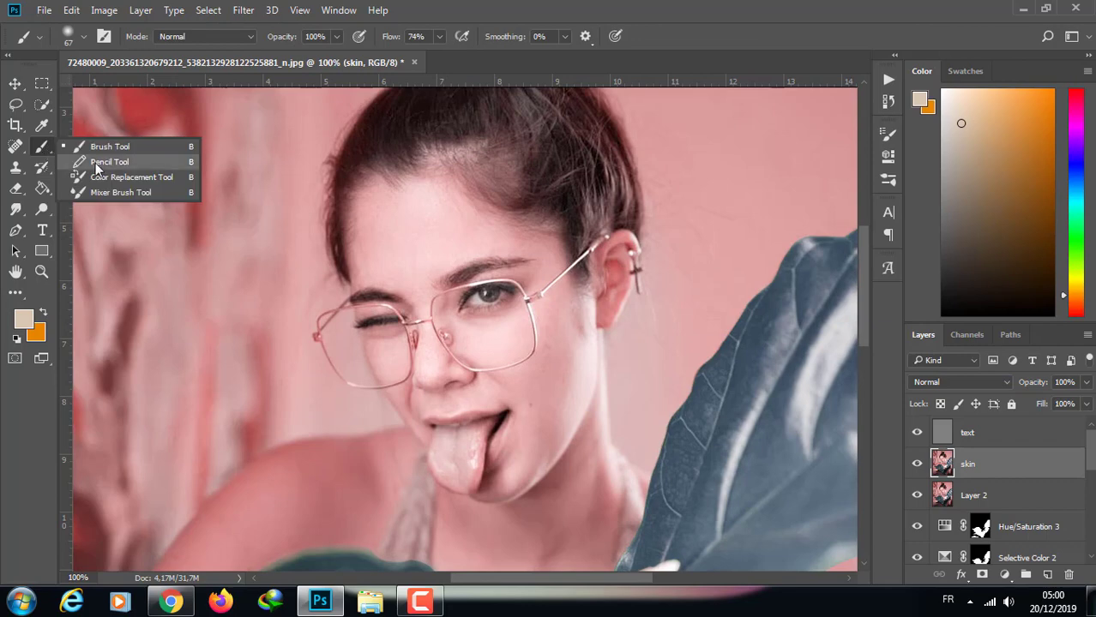
click(103, 195)
click(75, 36)
drag(93, 88, 104, 88)
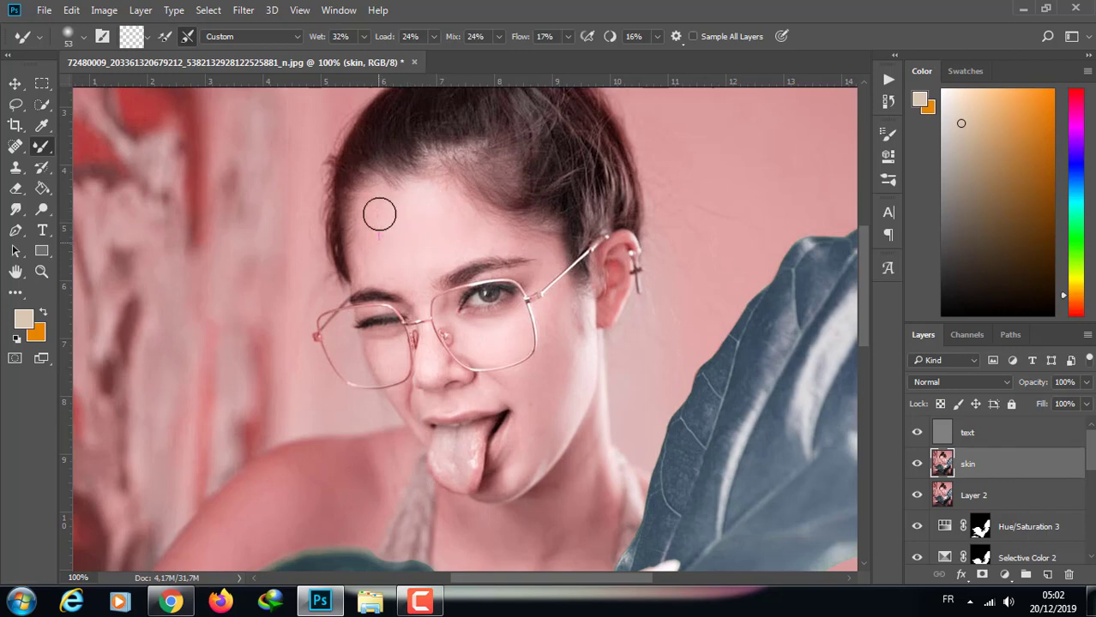
Blend the cheek skin tones at 200% with a 21 px Mixer Brush.
click(84, 36)
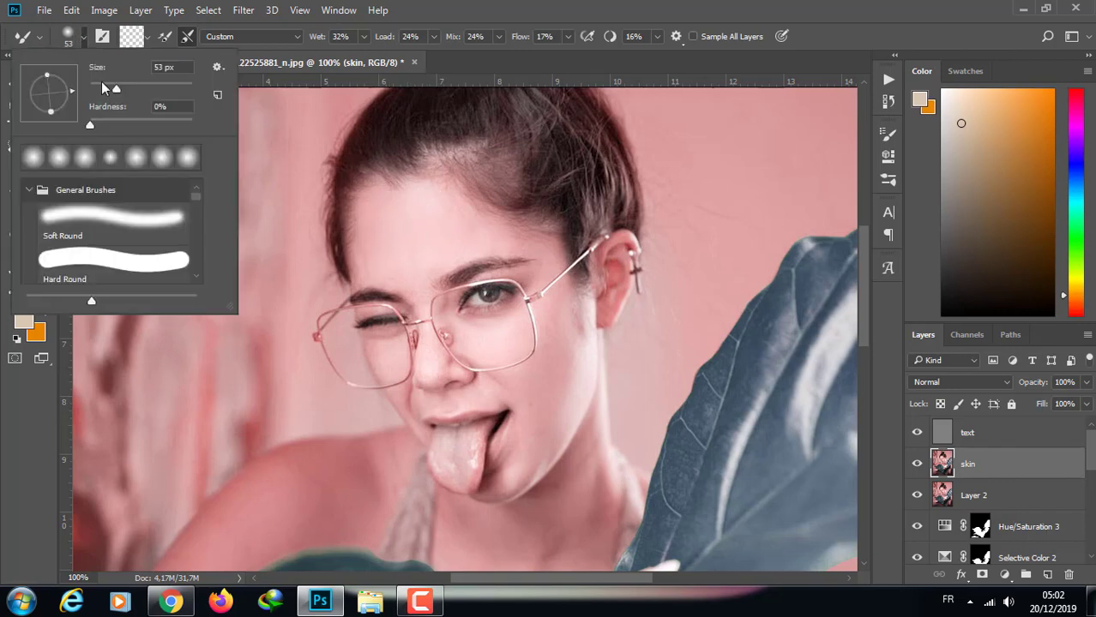
drag(120, 89, 101, 88)
key(ctrl+plus)
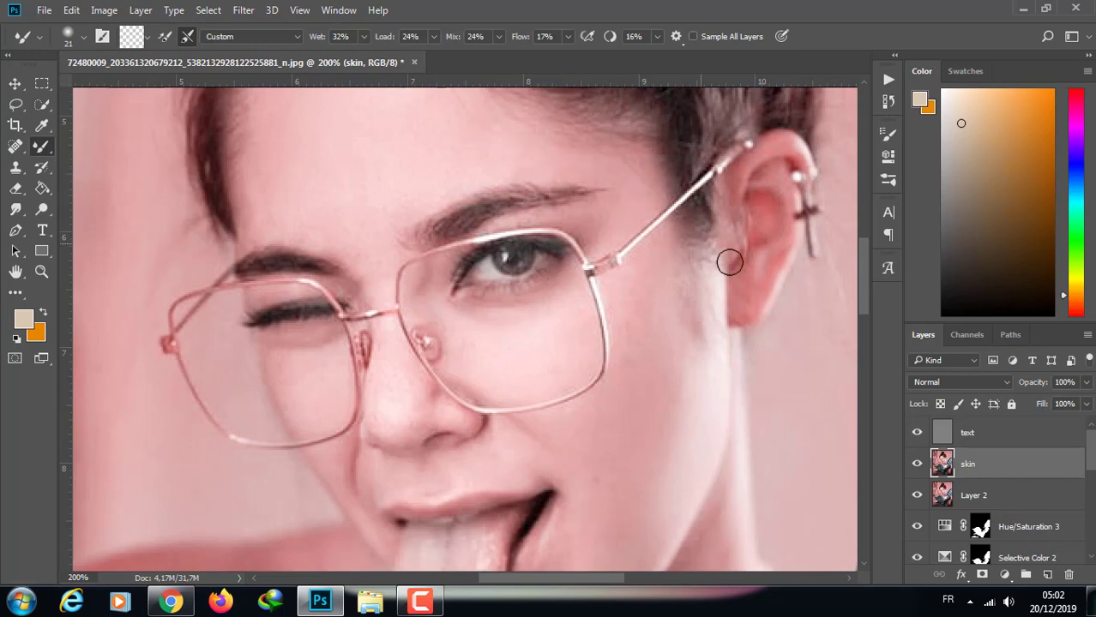
drag(289, 362, 285, 374)
drag(867, 265, 867, 299)
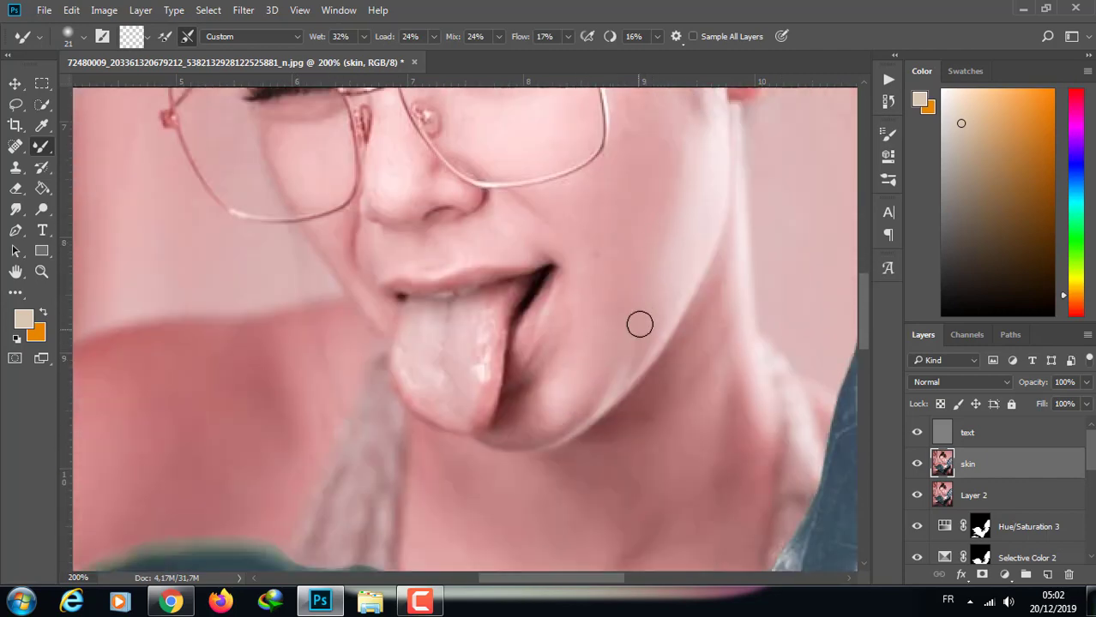
drag(863, 286, 864, 231)
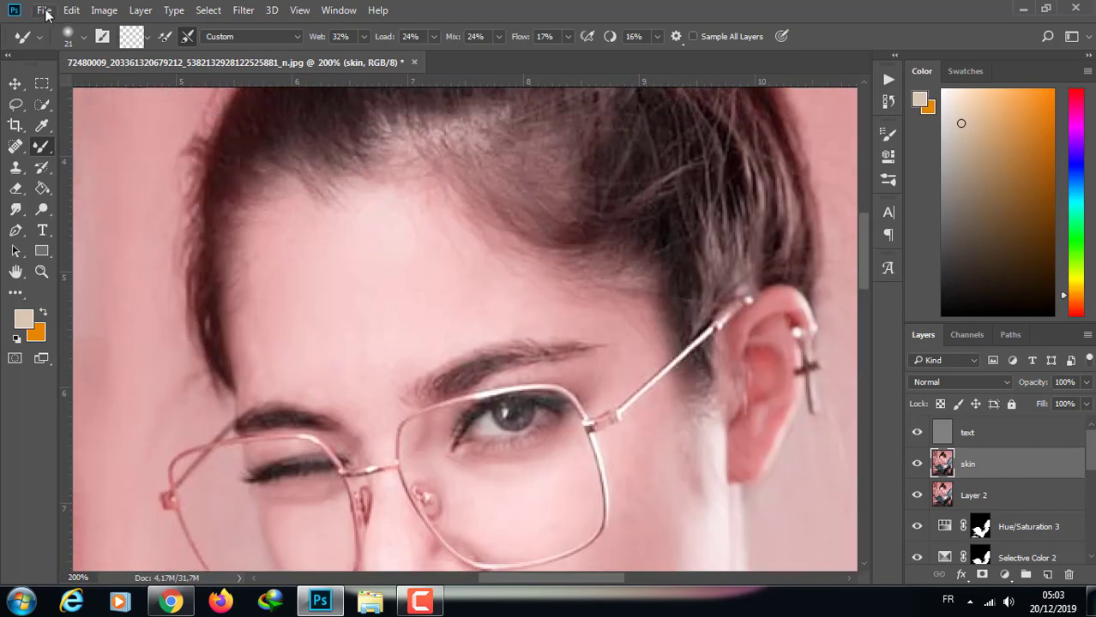
Enlarge the Mixer Brush to 37 px and cancel an accidental free transform.
click(83, 36)
text(37)
key(Return)
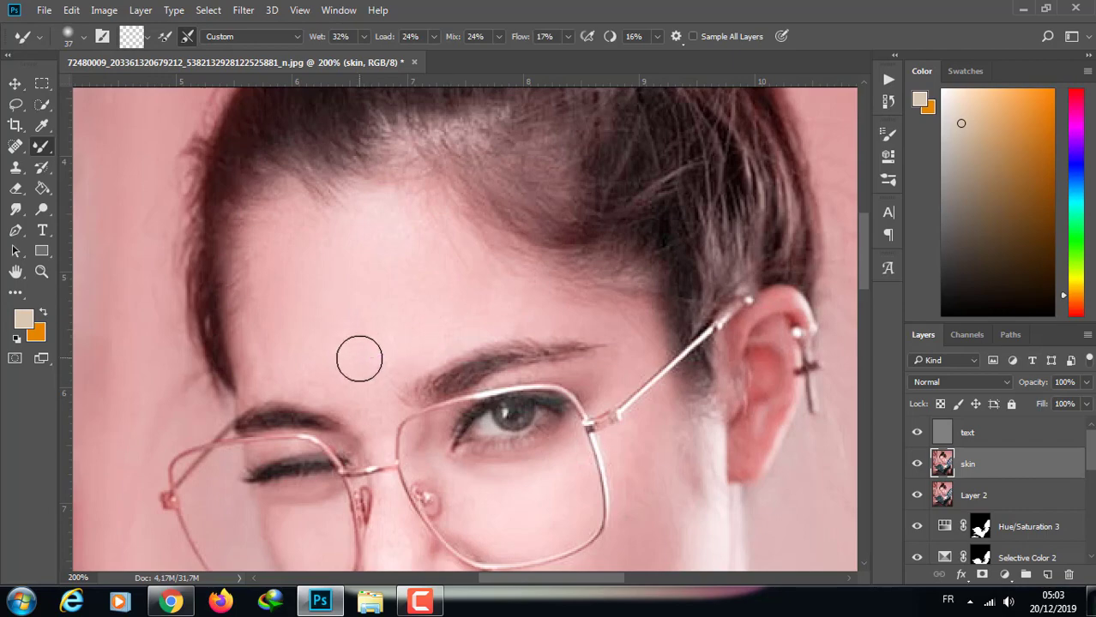
key(ctrl+t)
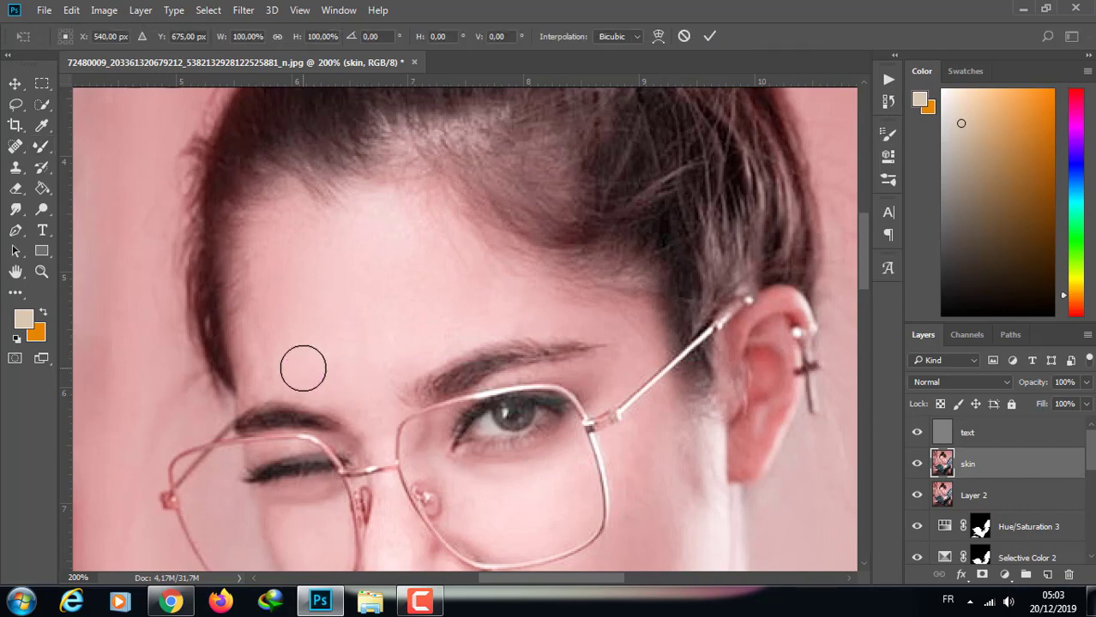
click(72, 9)
click(41, 272)
Smooth the cheek skin below the eye with the Mixer Brush at 200%.
alt+click(133, 240)
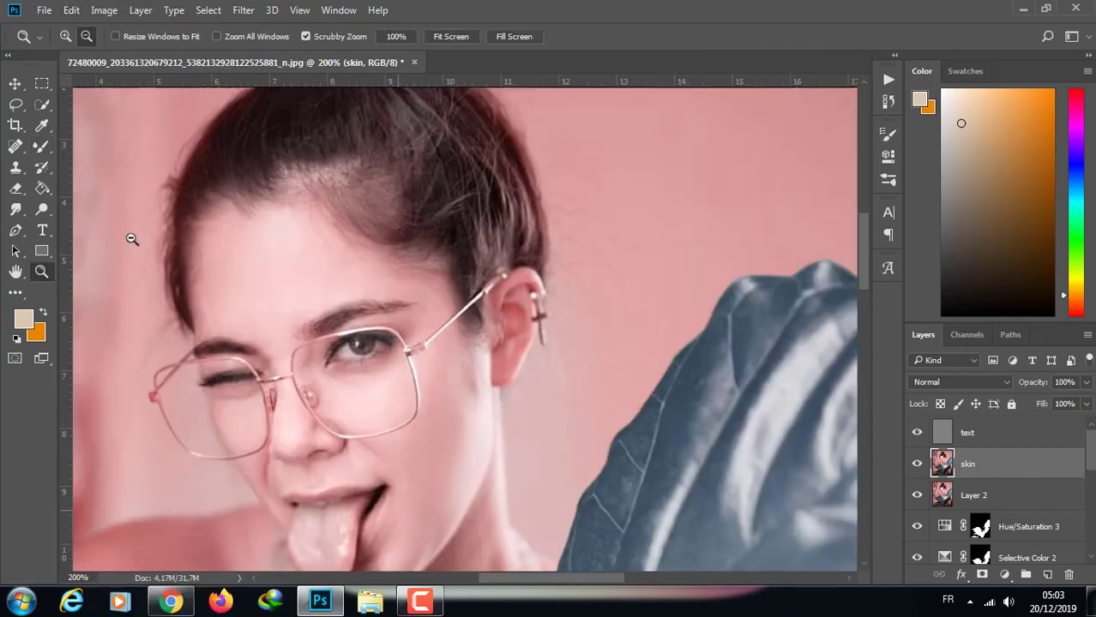
drag(863, 290, 860, 322)
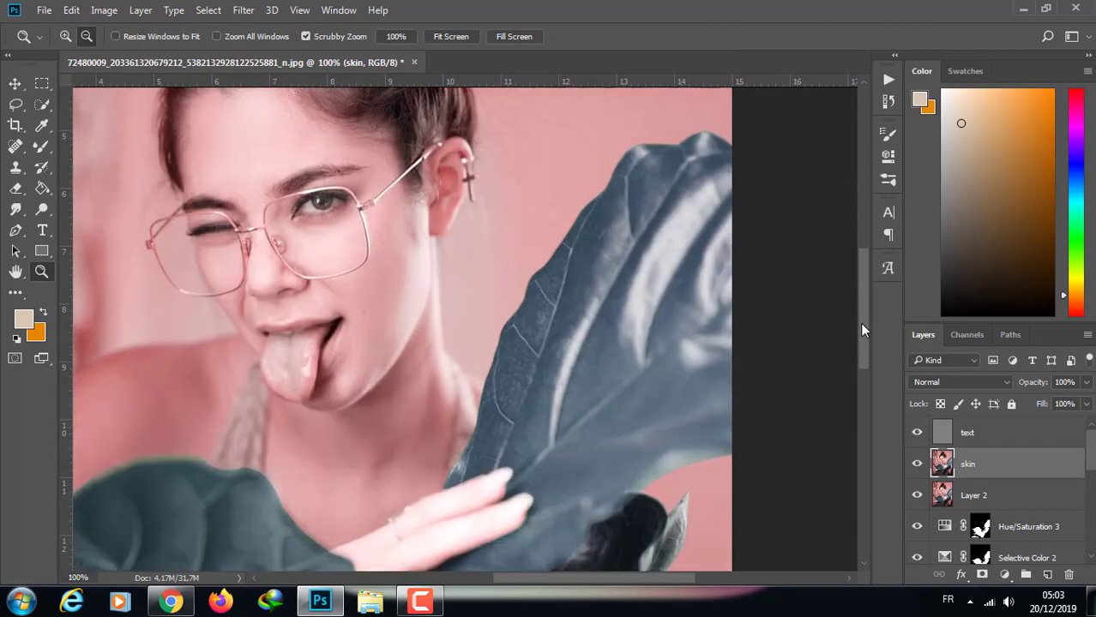
click(48, 147)
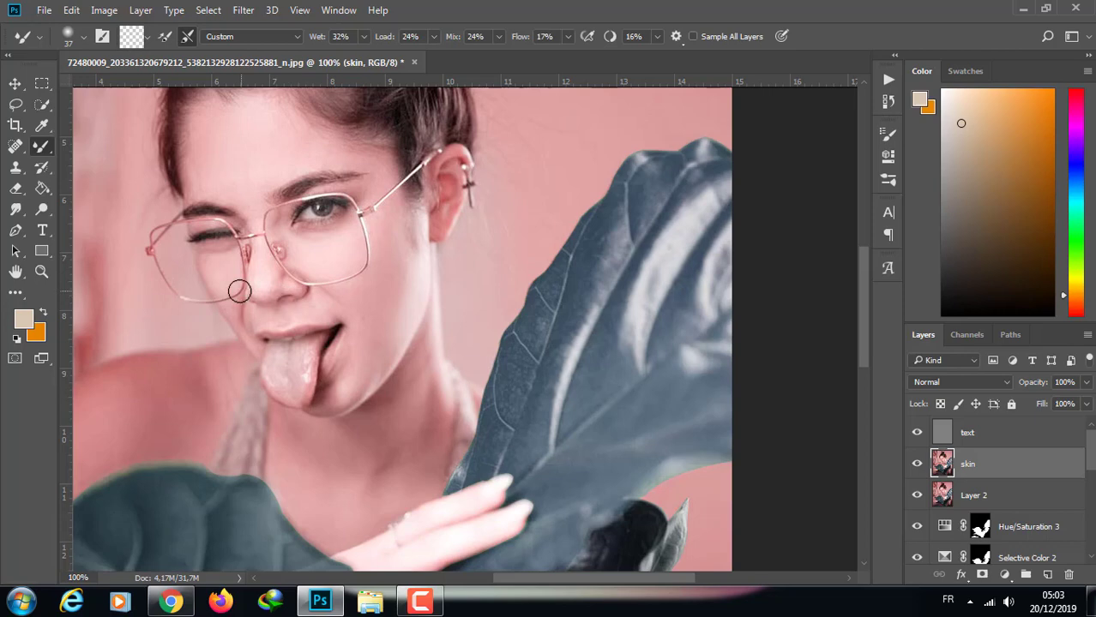
click(74, 34)
click(319, 314)
key(ctrl+plus)
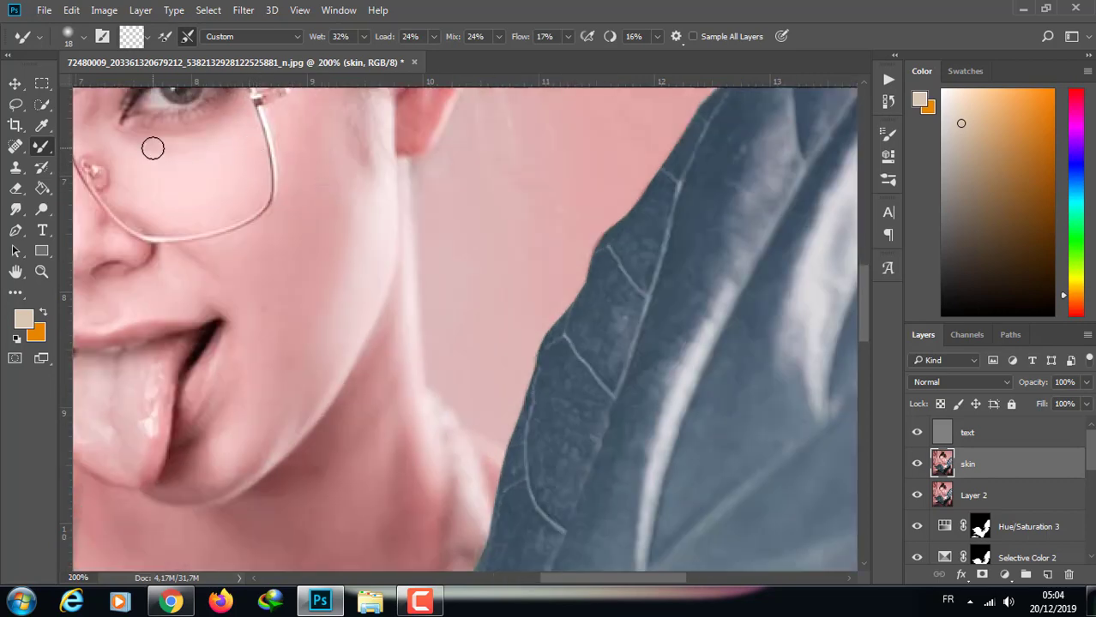
mouse_move(153, 148)
mouse_down()
mouse_move(145, 195)
mouse_move(245, 172)
mouse_up()
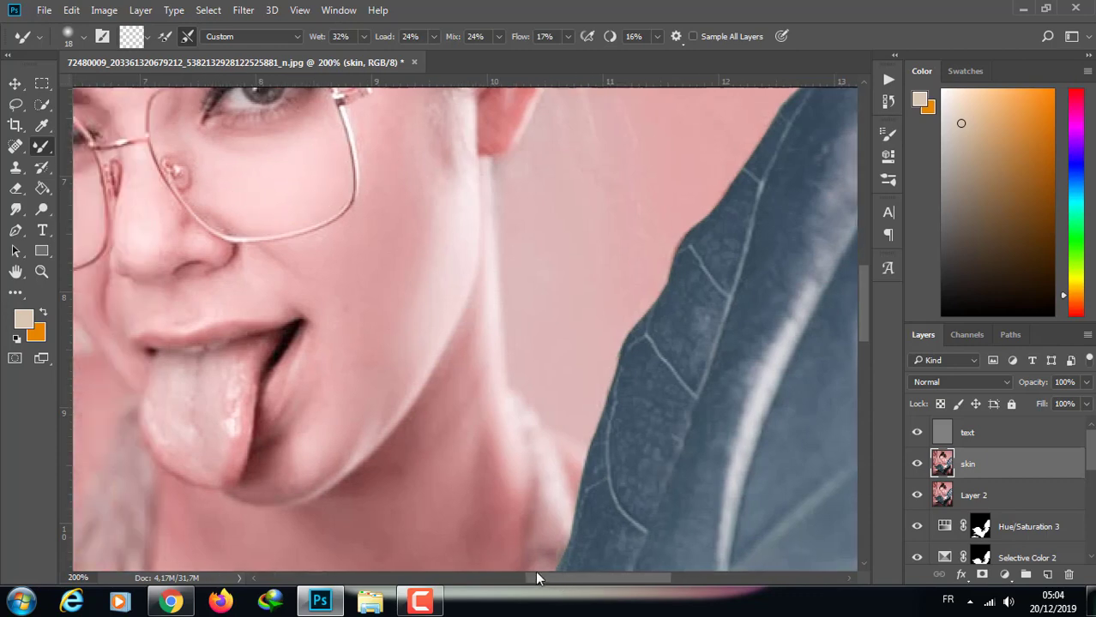
Blend the skin along the upper rim of the glasses.
drag(591, 578, 535, 578)
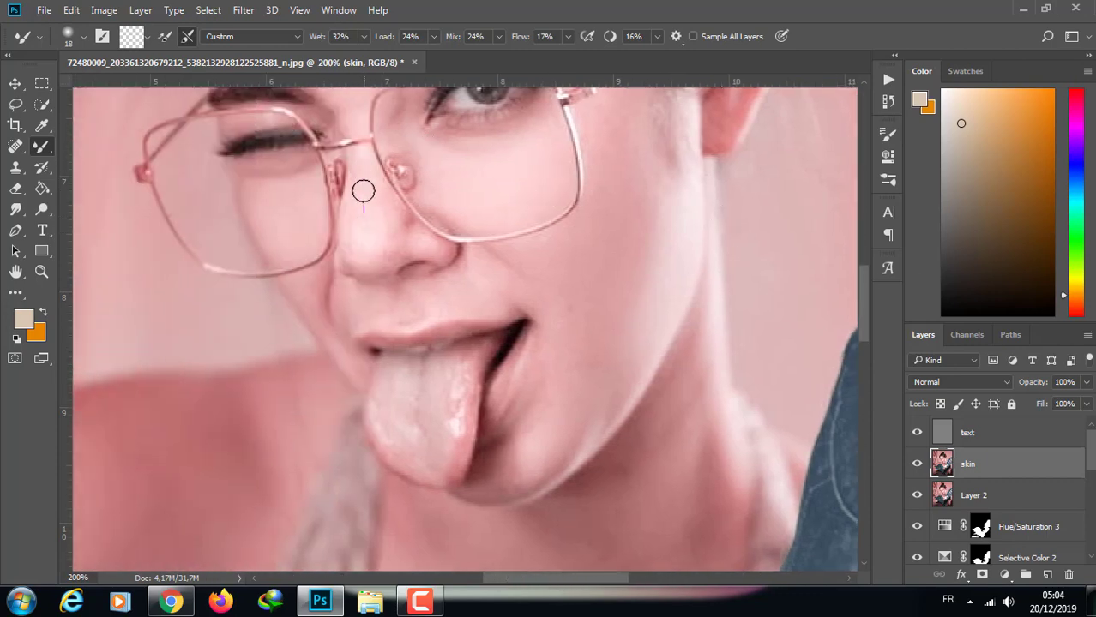
mouse_move(861, 331)
mouse_down()
mouse_move(863, 285)
mouse_move(864, 297)
mouse_up()
click(83, 36)
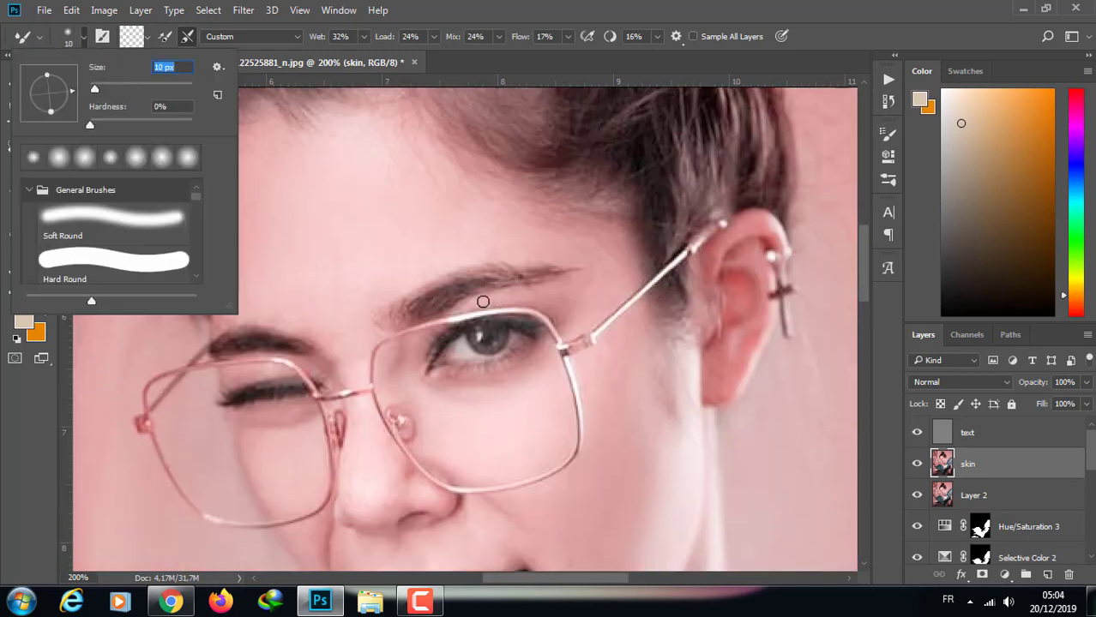
click(482, 301)
mouse_move(536, 294)
mouse_down()
mouse_move(477, 300)
mouse_move(568, 304)
mouse_up()
Enlarge the Mixer Brush to 32 px and move the view down the face.
click(83, 36)
drag(92, 86, 106, 86)
click(262, 227)
click(84, 36)
key(Return)
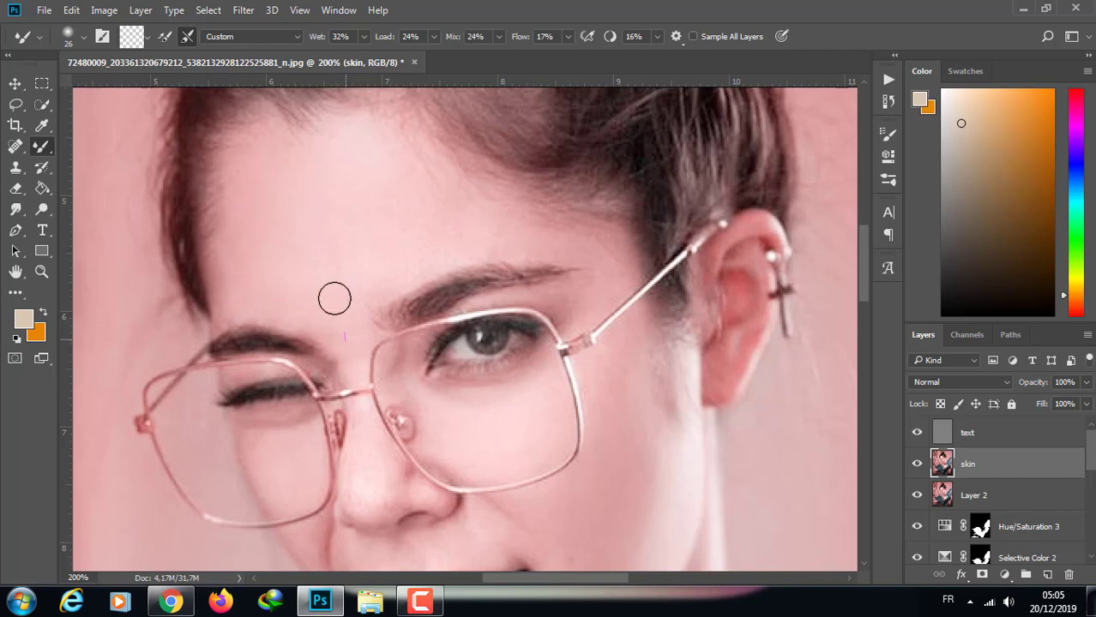
drag(861, 313, 860, 347)
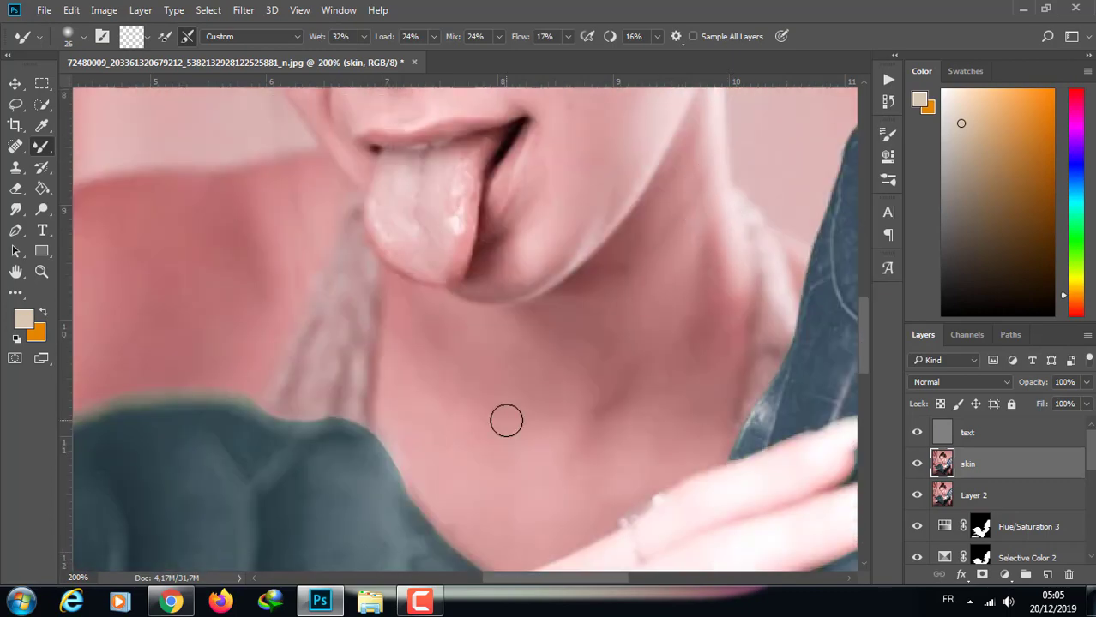
scroll(506, 418, down, 5)
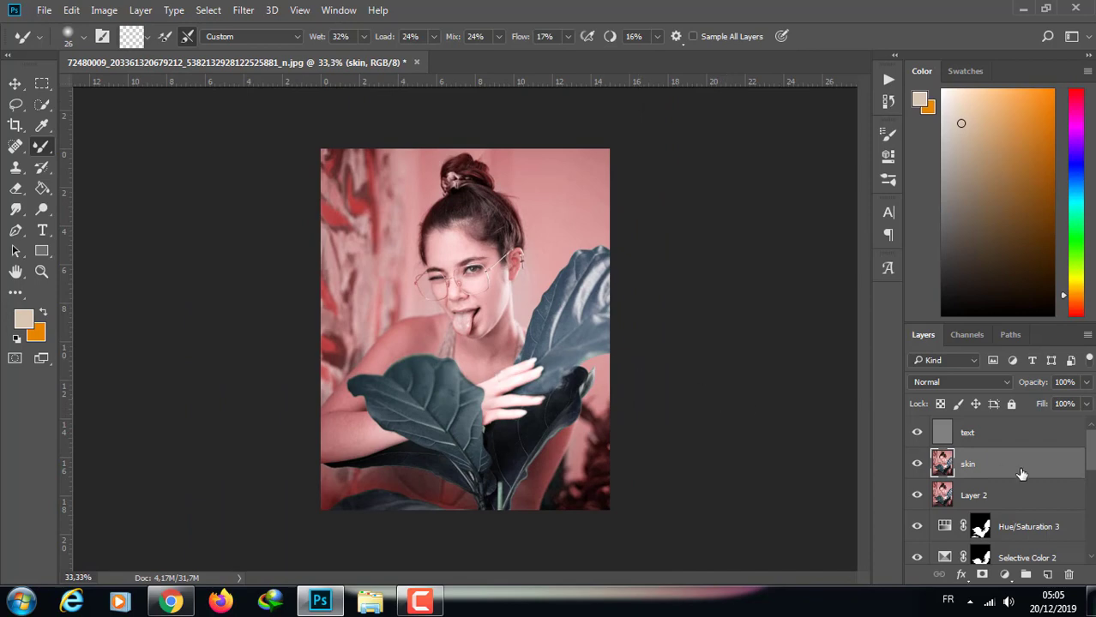
Group the text and skin layers with Ctrl+G and name the group freqsep.
shift+click(971, 435)
key(ctrl+g)
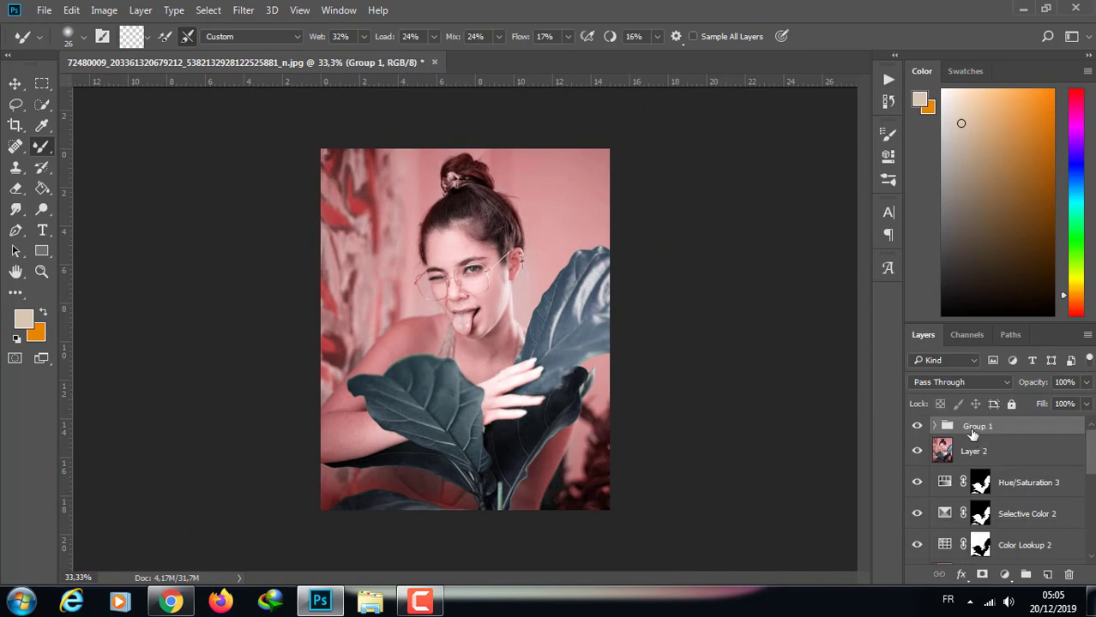
double_click(975, 426)
text(p)
key(Return)
key(ctrl+plus)
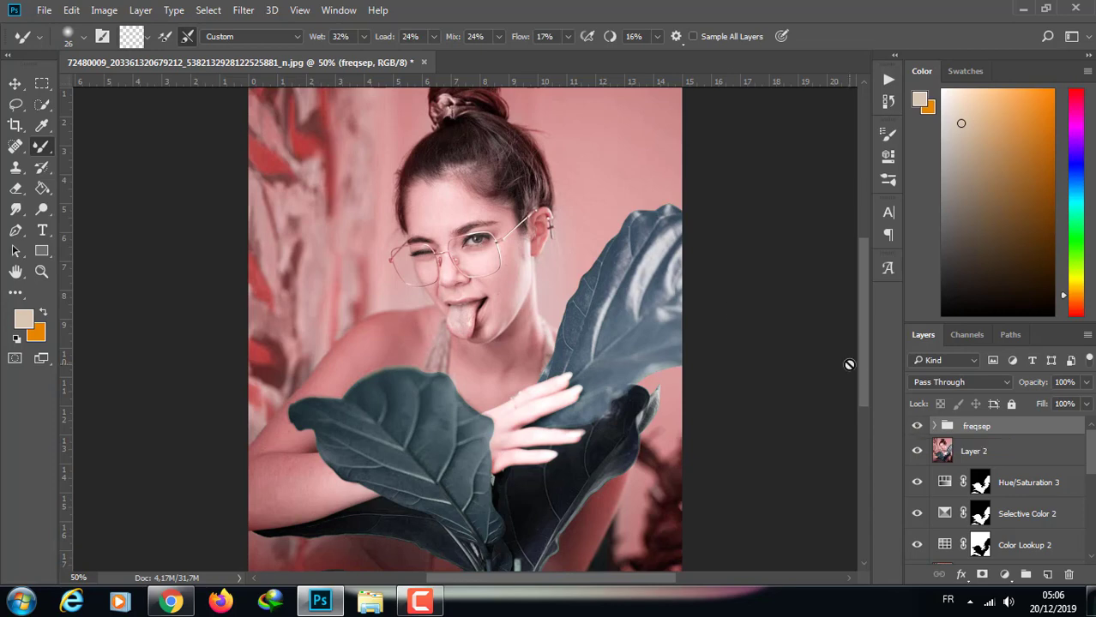
Add a new layer filled with 50% grey and set its blend mode to Overlay.
click(1046, 575)
key(shift+BackSpace)
key(Return)
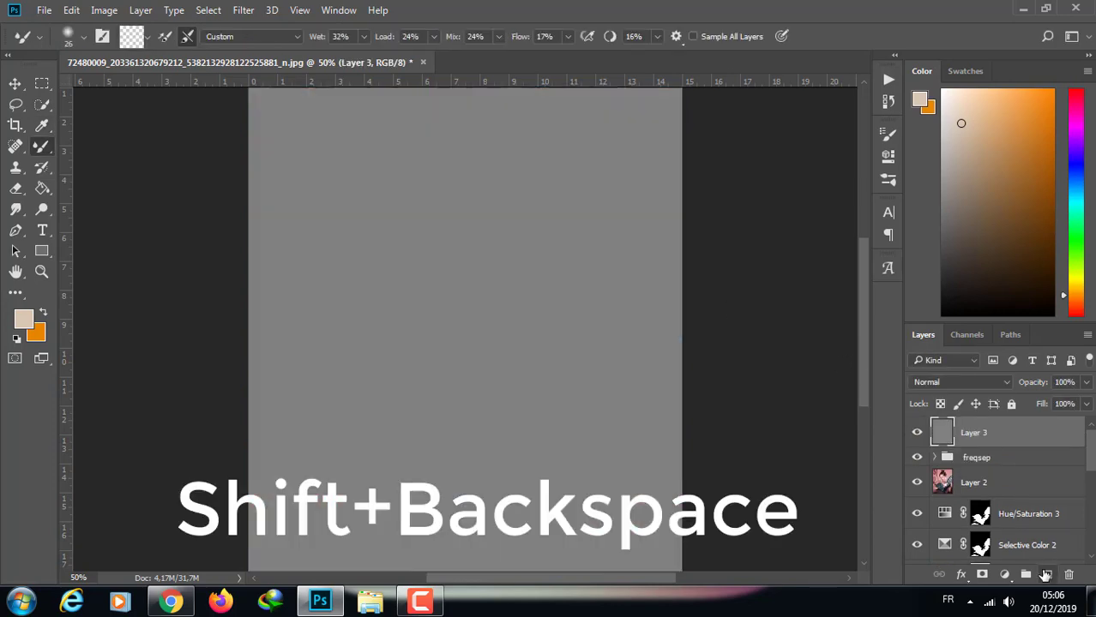
click(960, 382)
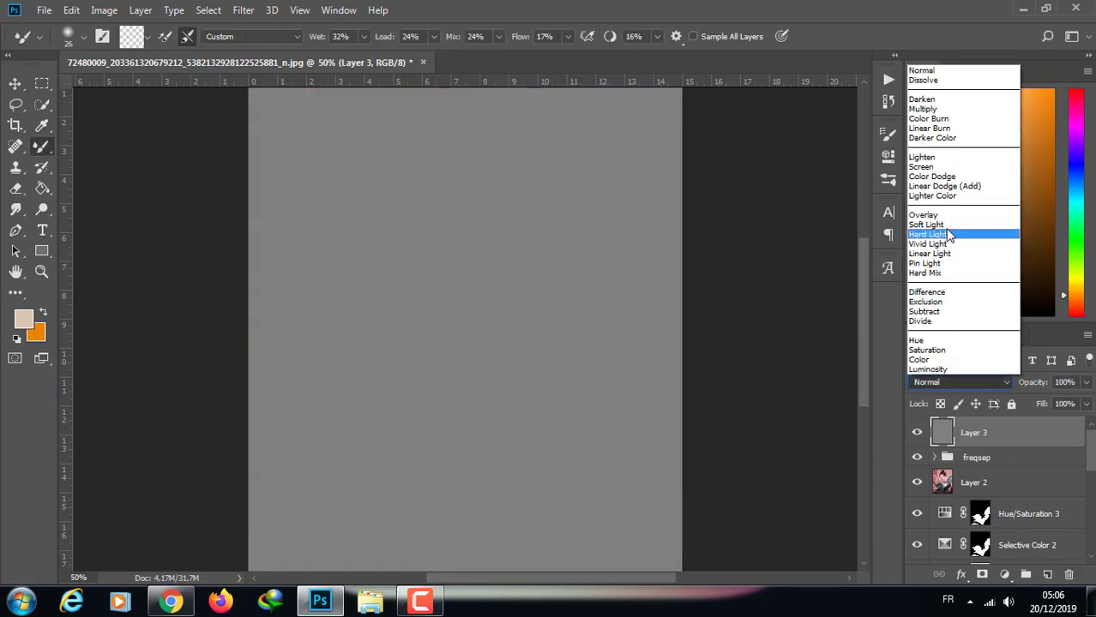
click(947, 230)
click(949, 383)
click(948, 221)
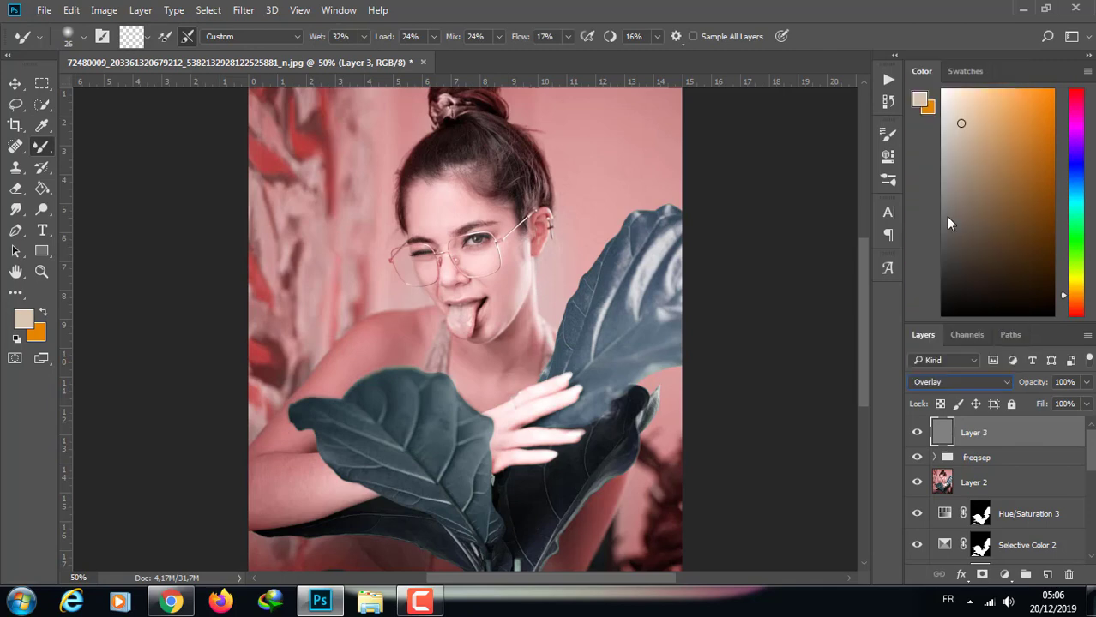
key(ctrl+plus)
key(ctrl+plus)
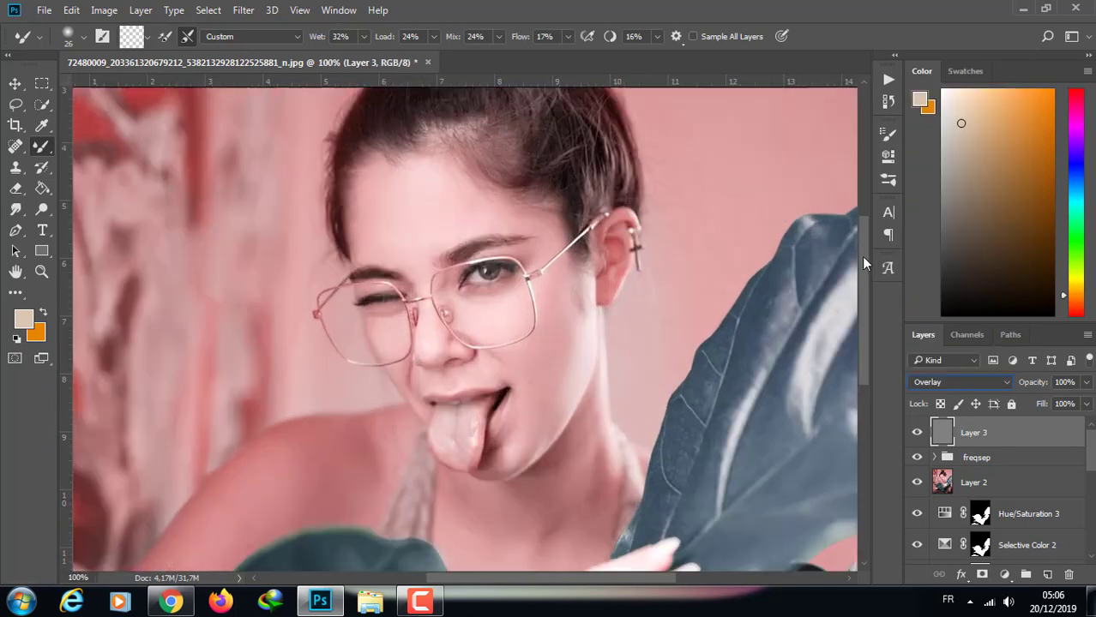
Resize the mixer brush to 117 px in the Brush Preset picker.
click(69, 36)
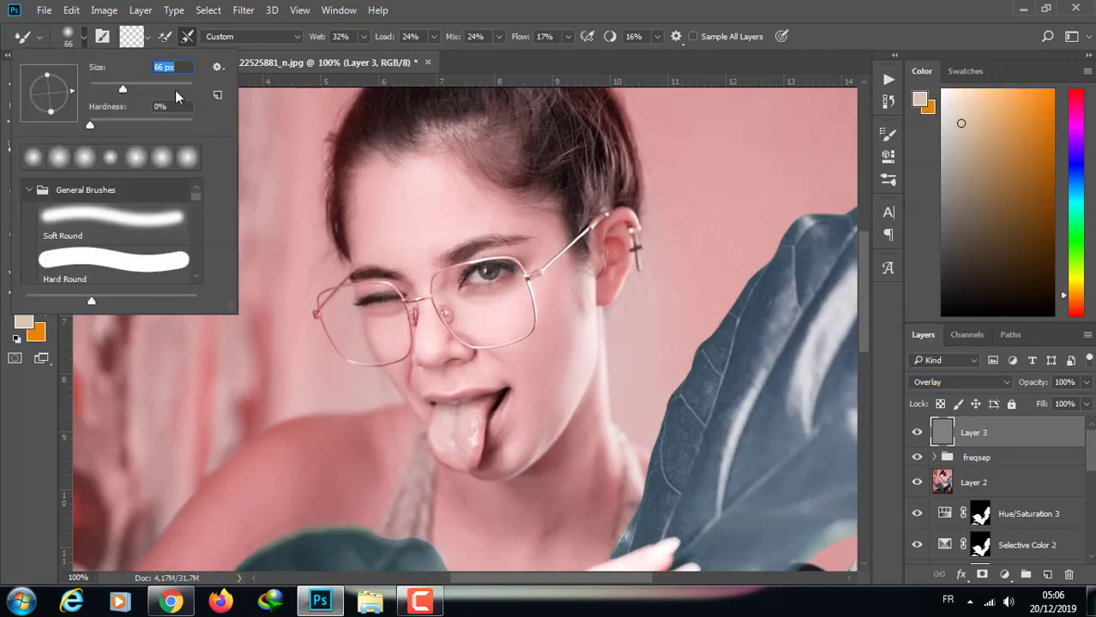
drag(123, 89, 152, 89)
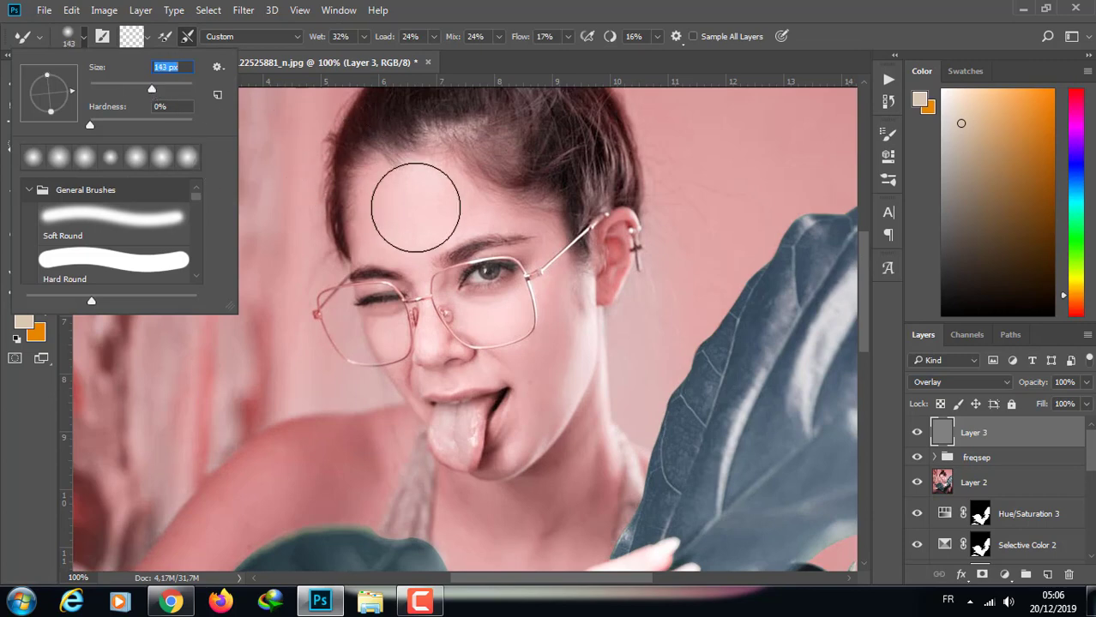
drag(151, 89, 145, 89)
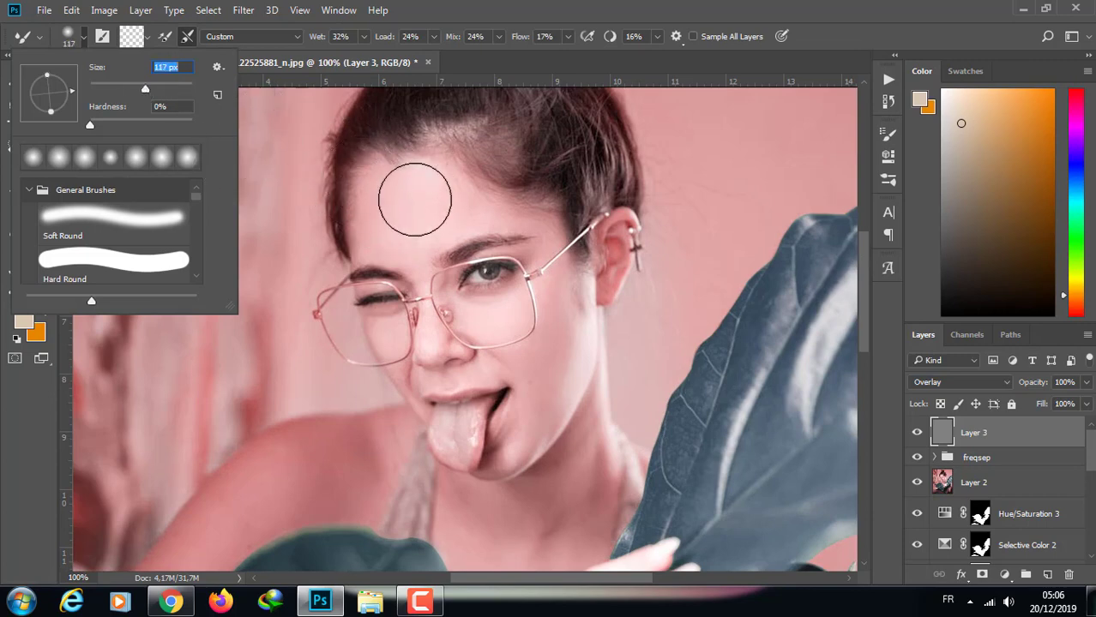
click(415, 199)
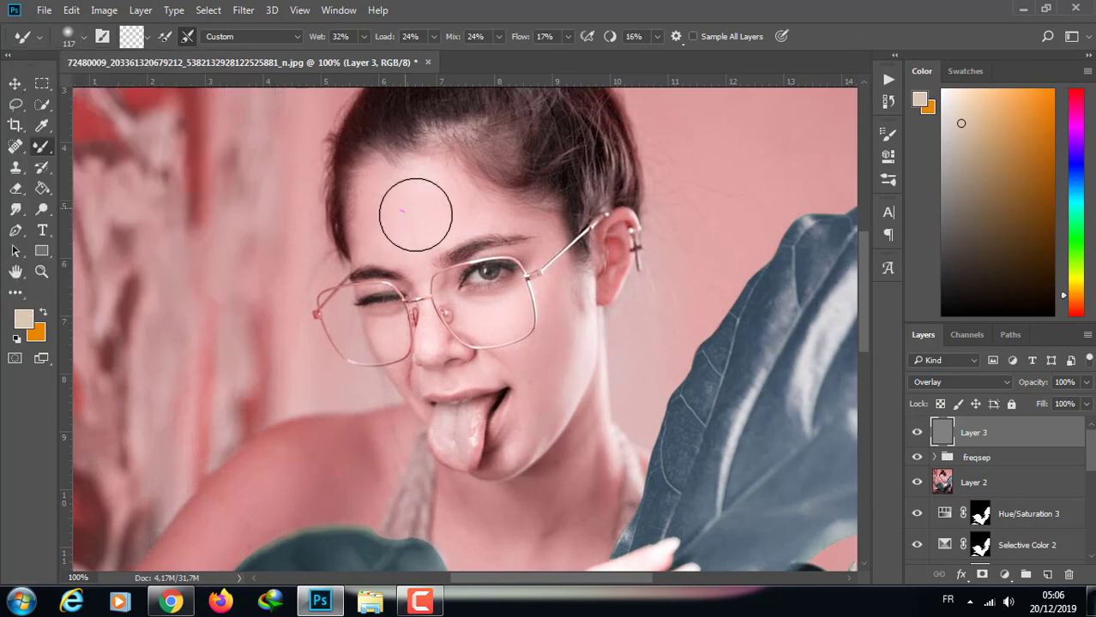
With the Dodge tool at about 28 px, lighten the tongue.
click(44, 208)
click(86, 38)
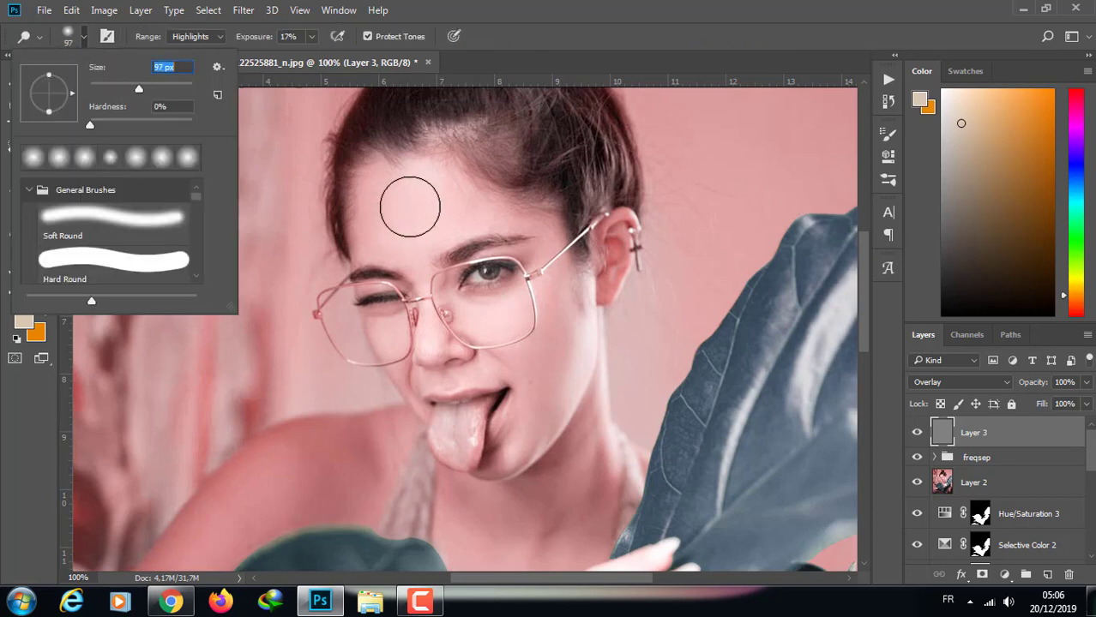
click(410, 206)
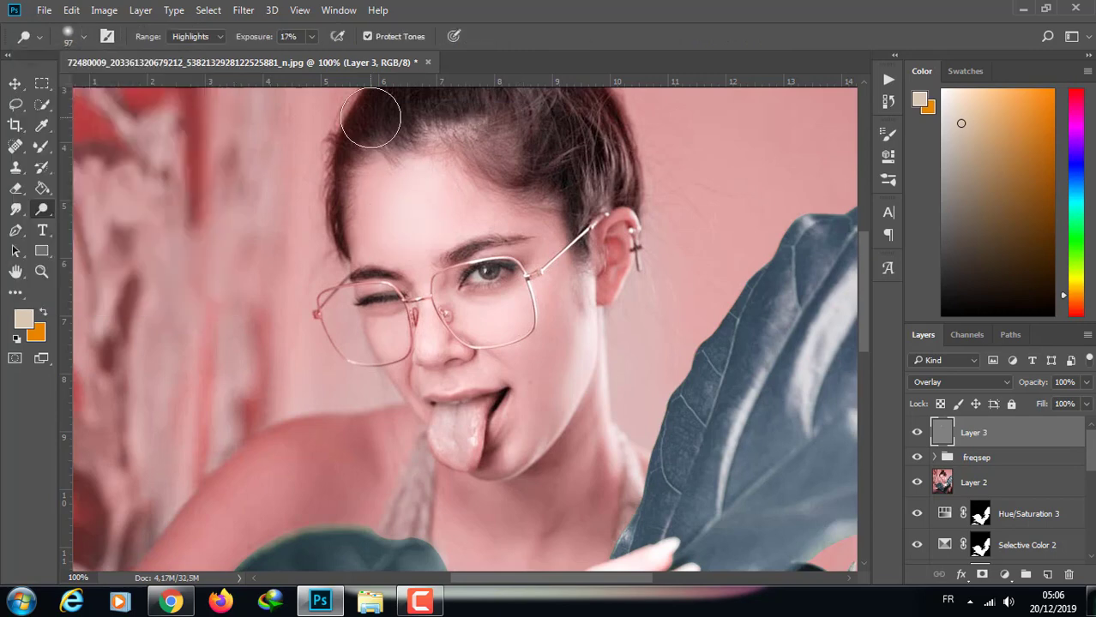
click(83, 36)
drag(120, 88, 103, 88)
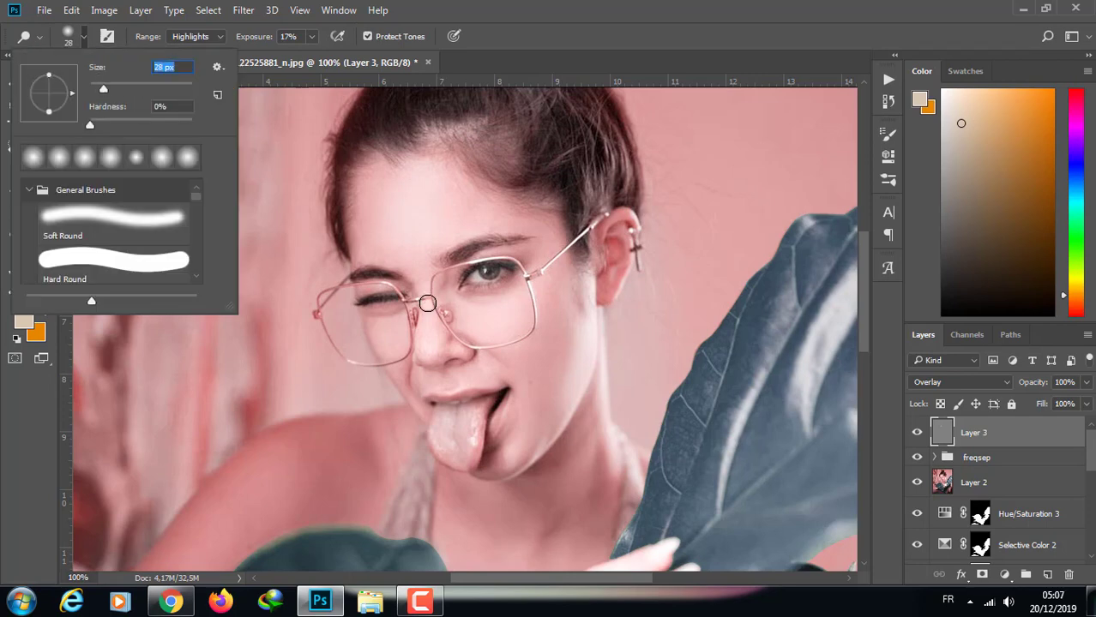
click(430, 342)
mouse_move(474, 427)
mouse_down()
mouse_move(450, 431)
mouse_move(438, 445)
mouse_move(445, 455)
mouse_up()
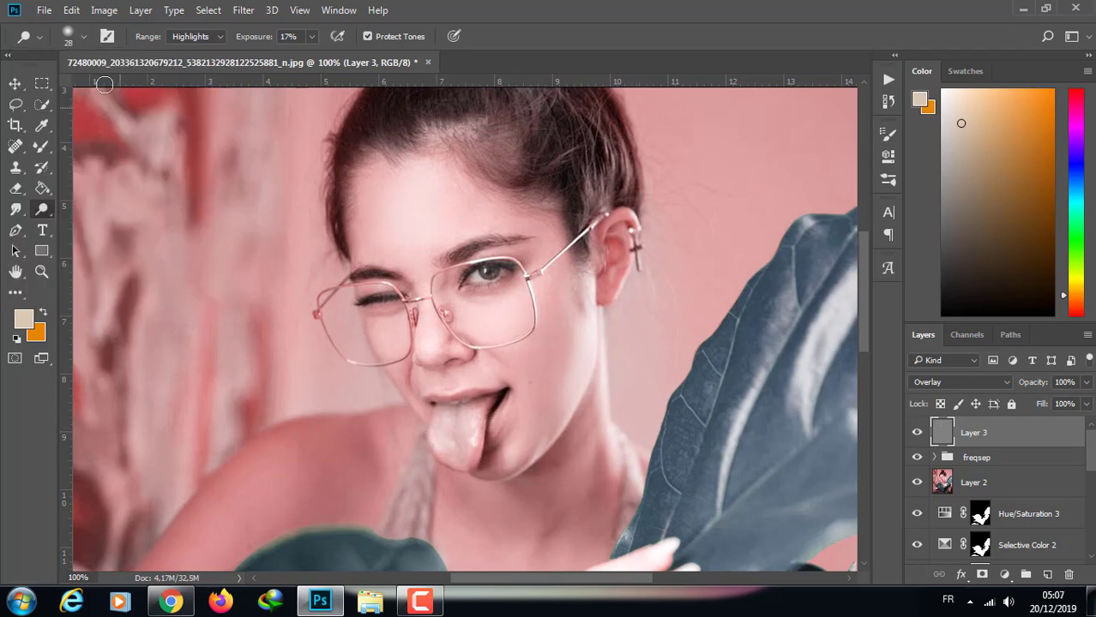
key(ctrl+plus)
key(ctrl+plus)
drag(864, 276, 864, 319)
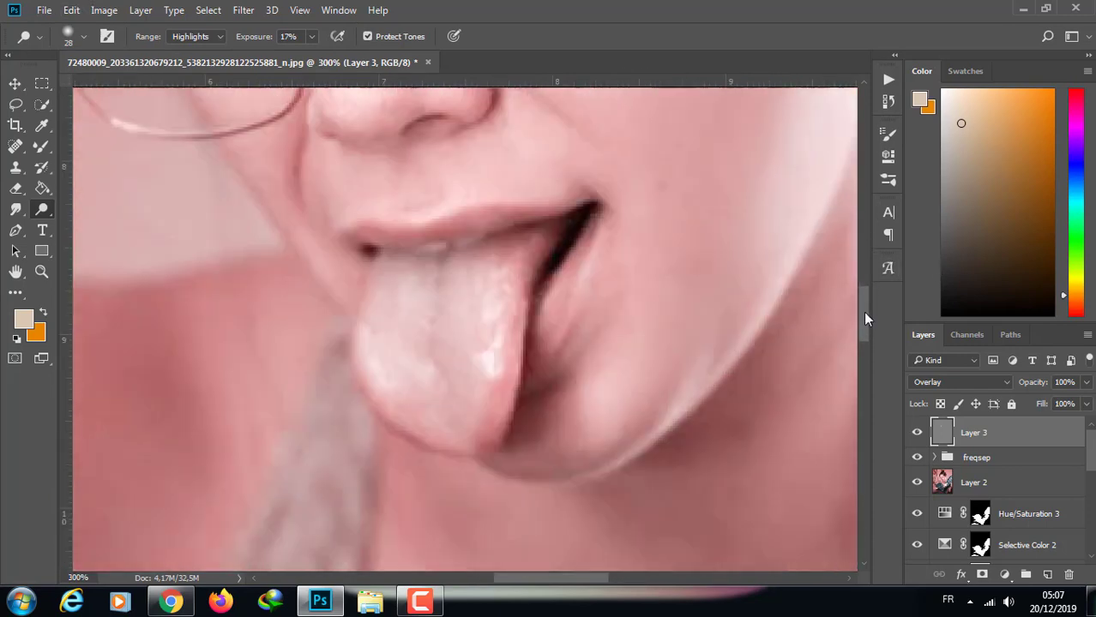
Zoom in on the mouth and shrink the dodge brush to about 12 px.
click(83, 36)
drag(96, 87, 91, 89)
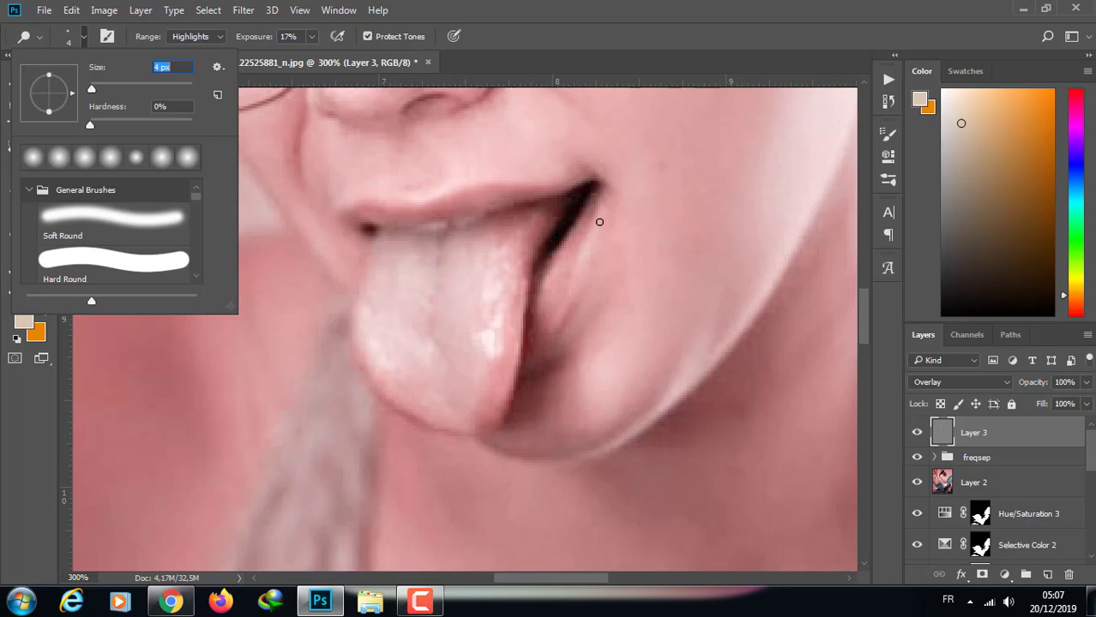
key(Return)
key(ctrl+plus)
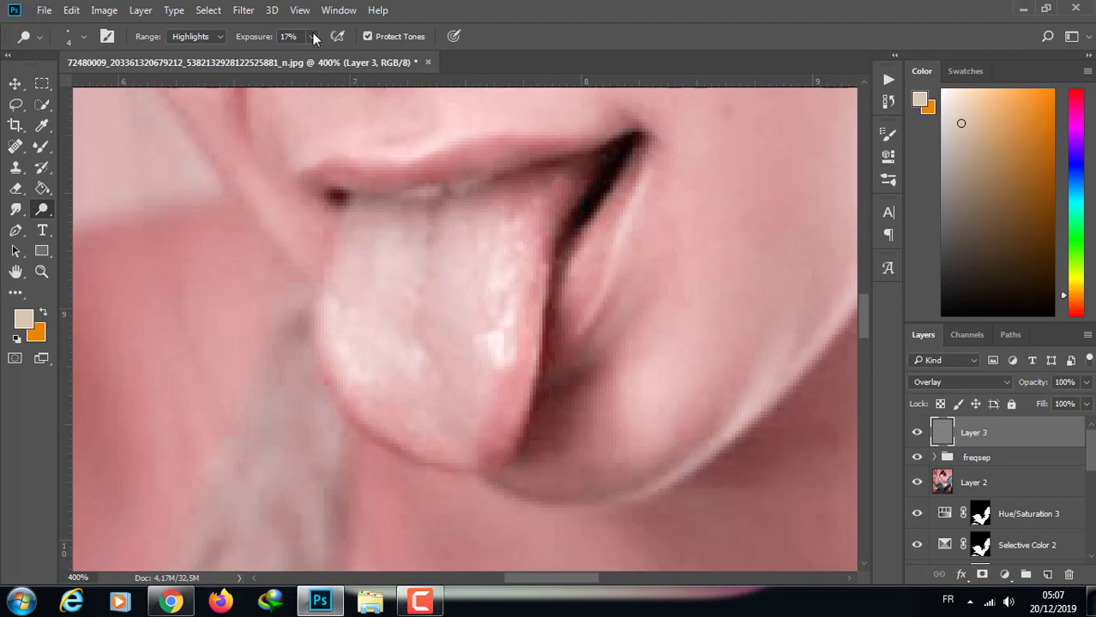
key(ctrl+minus)
key(ctrl+minus)
key(ctrl+minus)
key(ctrl+minus)
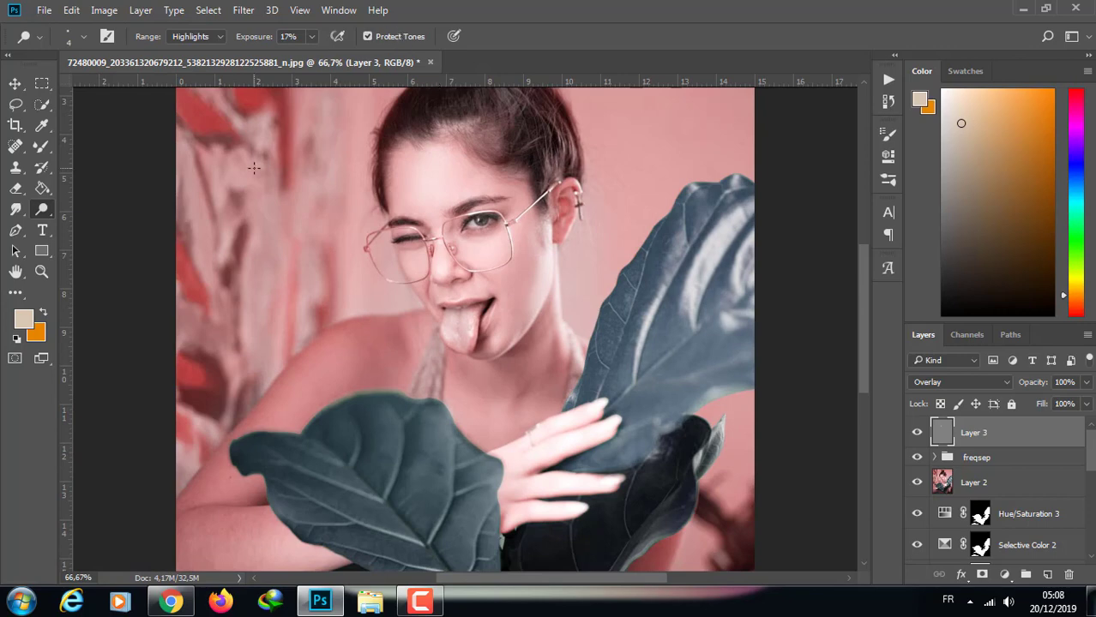
key(ctrl+plus)
key(ctrl+plus)
key(ctrl+plus)
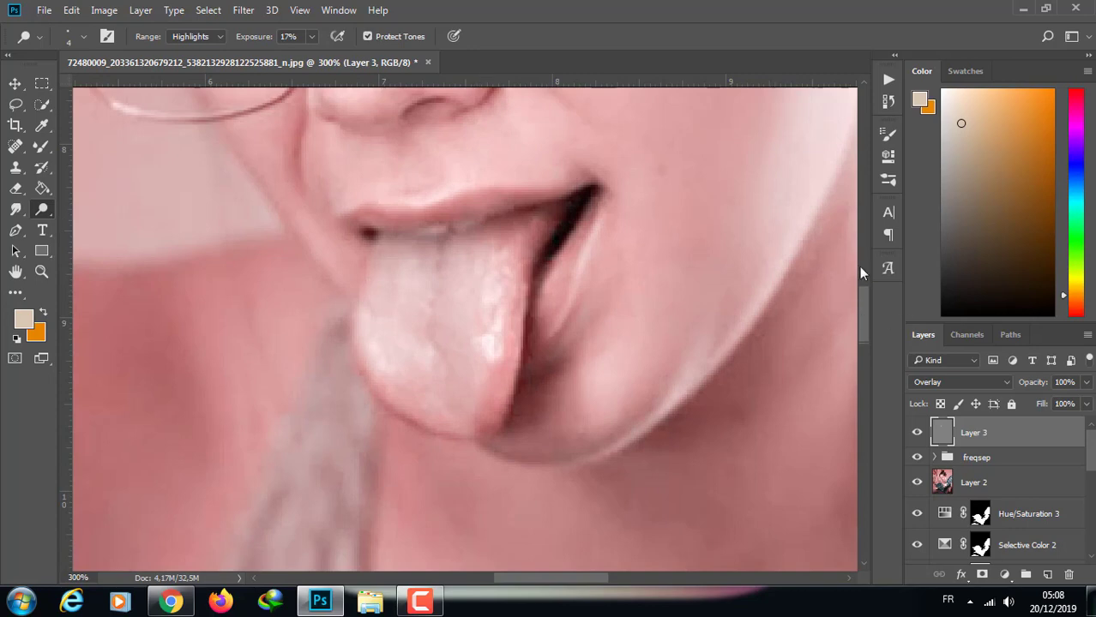
click(862, 268)
click(83, 36)
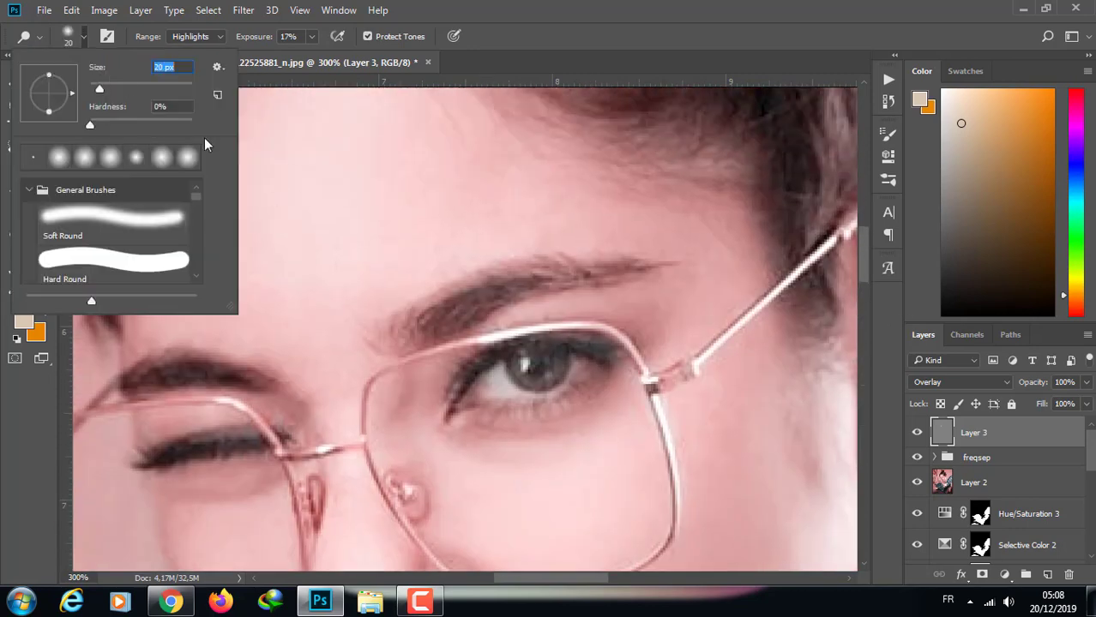
drag(101, 91, 98, 91)
click(496, 387)
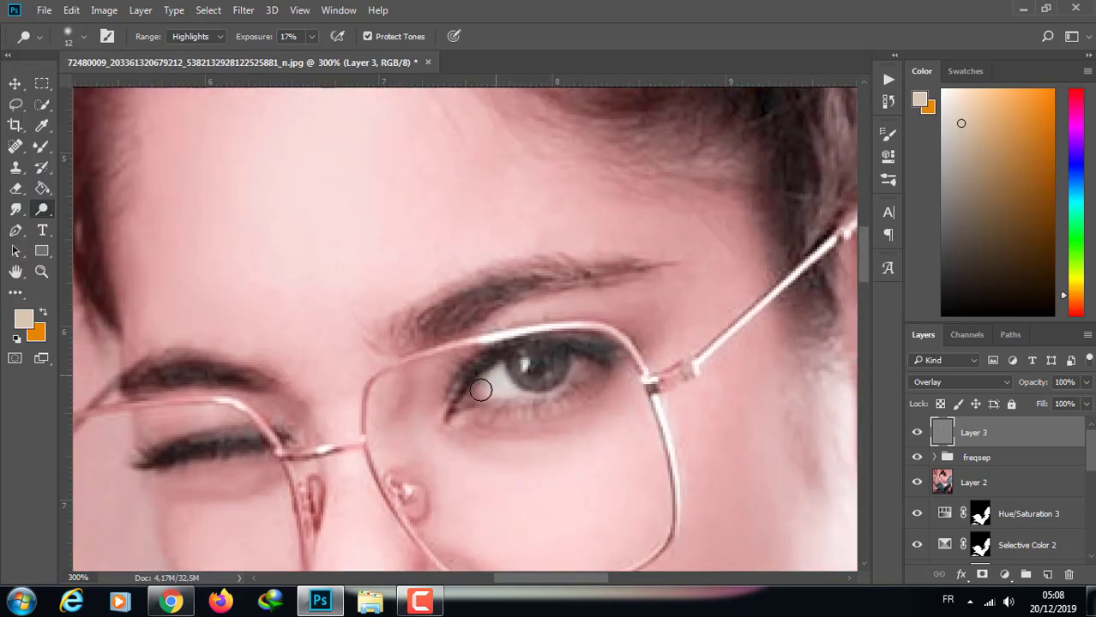
Brighten the open eye's iris with a 4 px brush at 45% exposure, then compare.
click(85, 34)
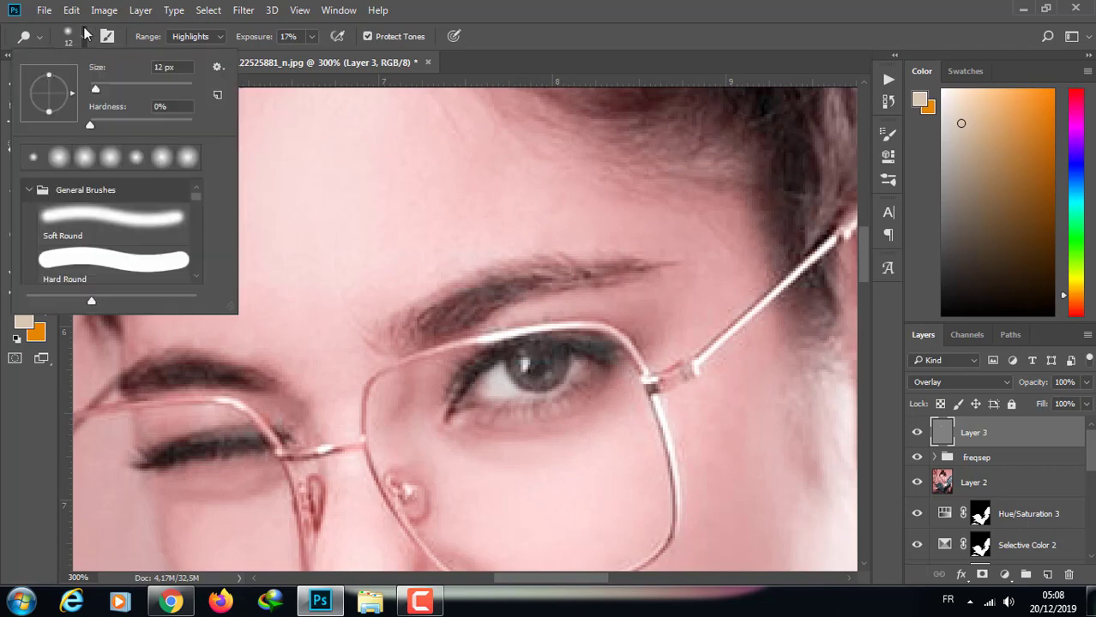
drag(93, 88, 91, 88)
click(306, 37)
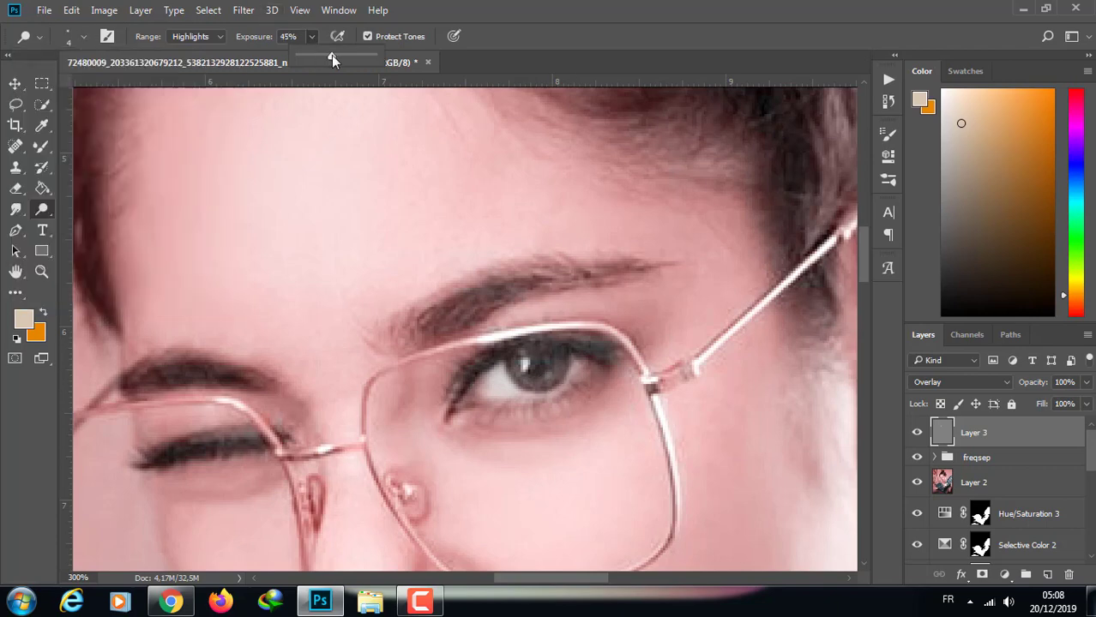
click(518, 356)
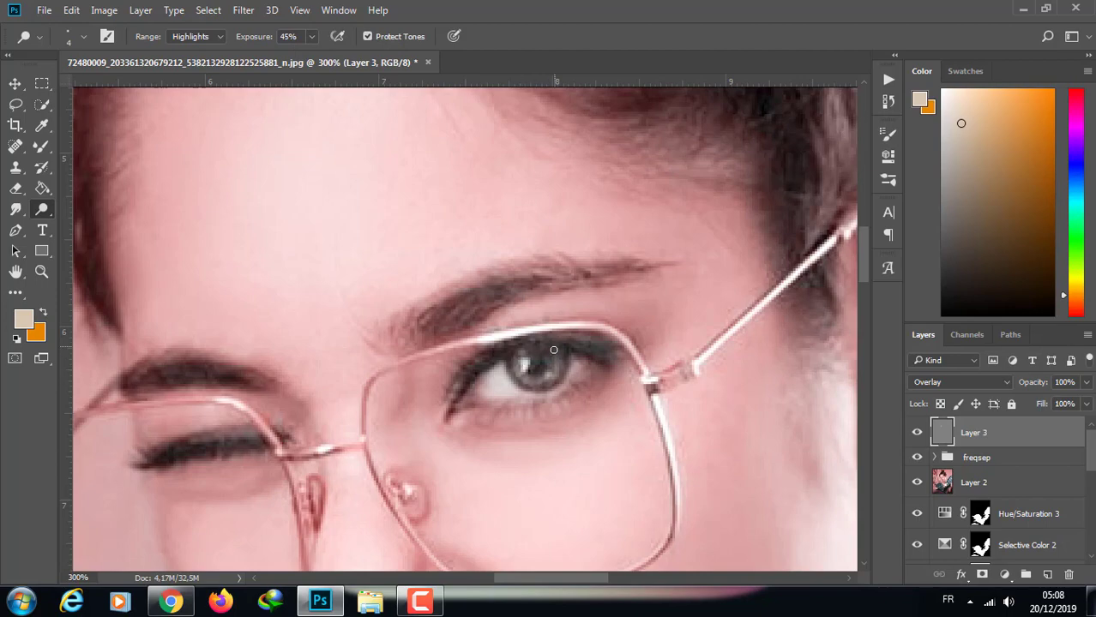
drag(538, 373, 516, 357)
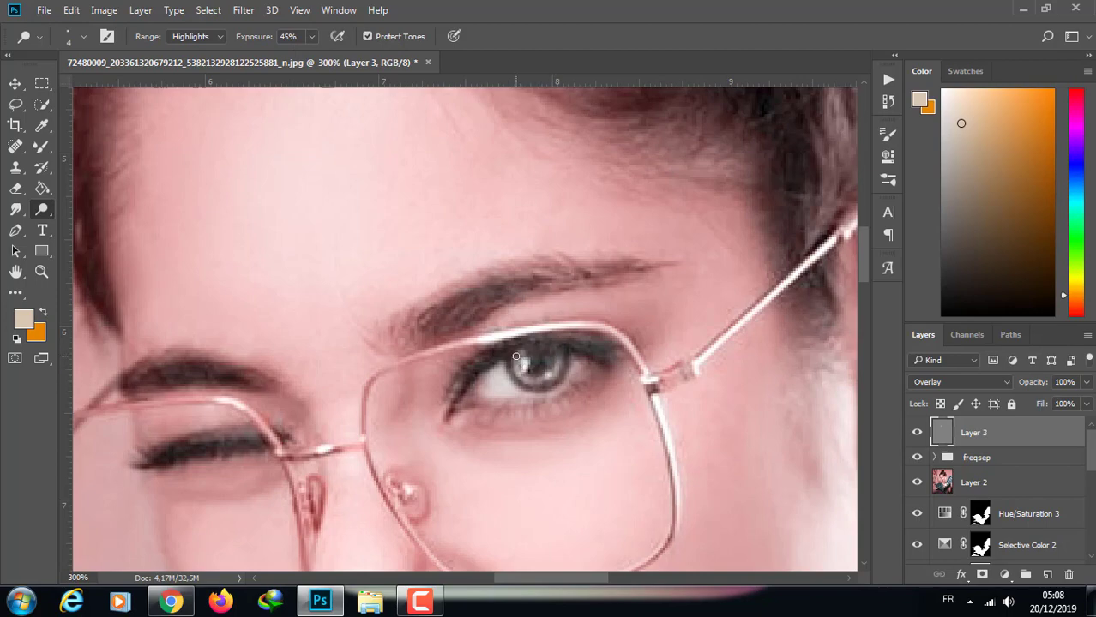
key(ctrl+minus)
key(ctrl+minus)
key(ctrl+minus)
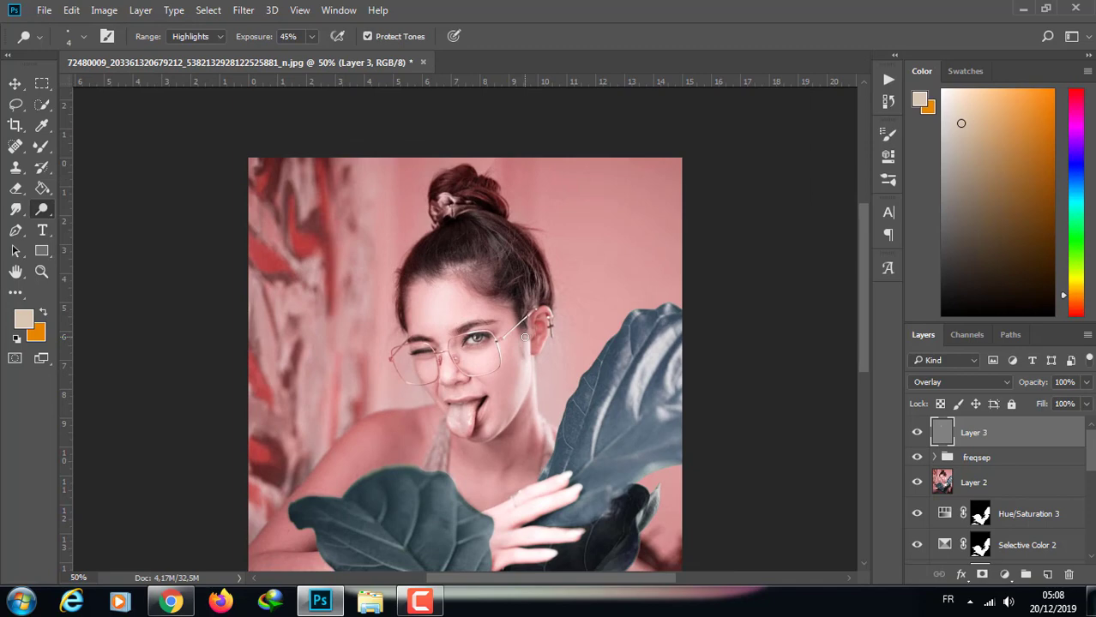
click(919, 433)
Try lightening a patch of hair, undo it, and lower dodge exposure to 15%.
key(ctrl+plus)
key(ctrl+plus)
key(ctrl+plus)
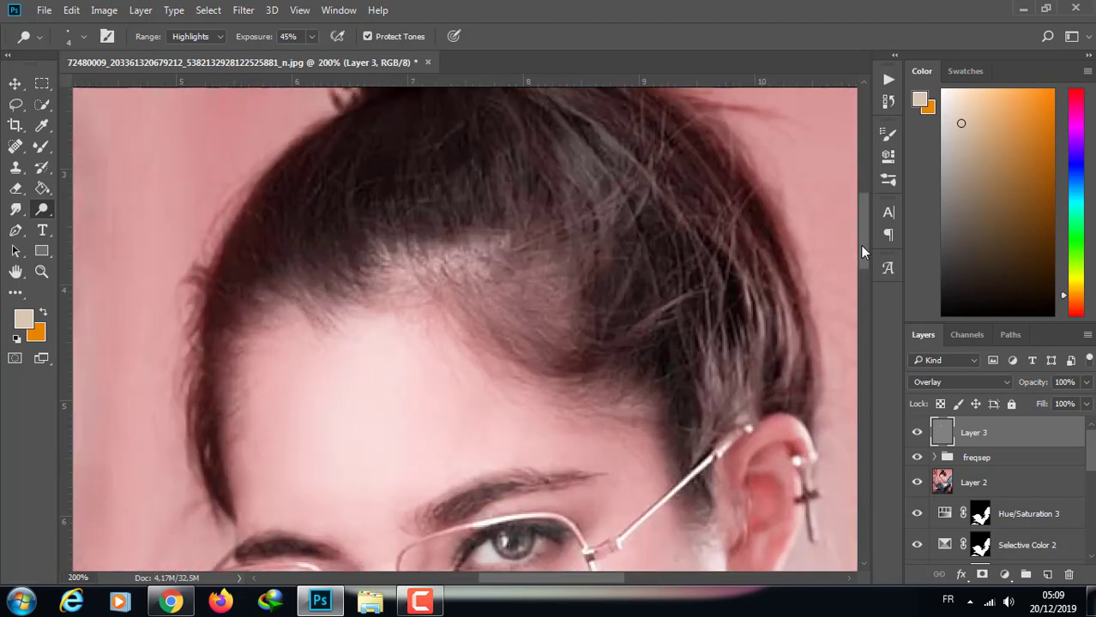
scroll(849, 197, up, 3)
click(83, 36)
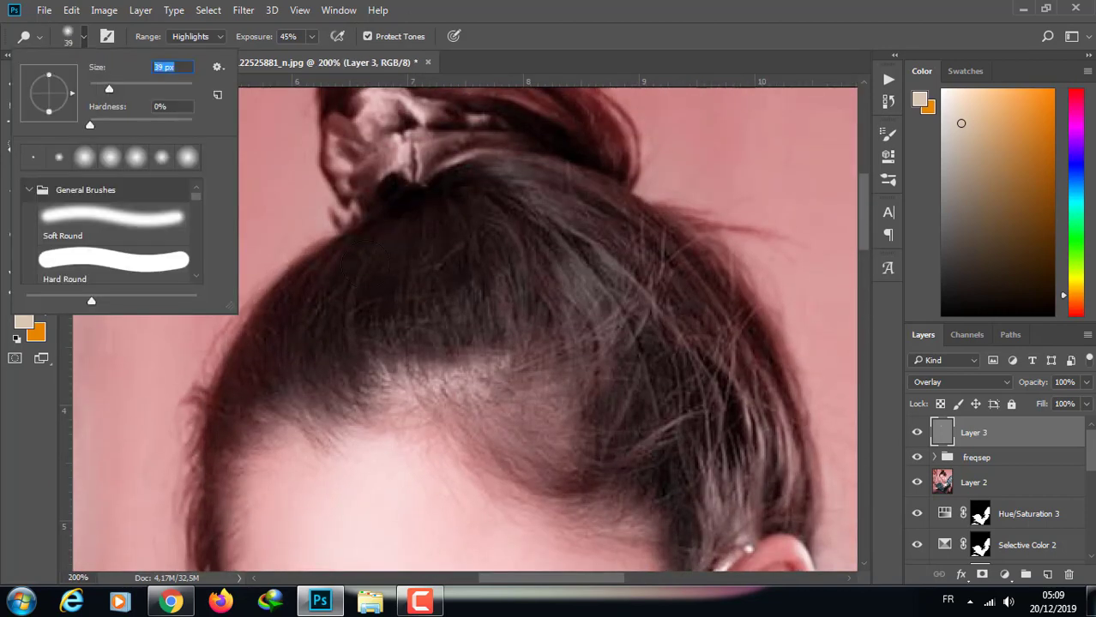
key(Return)
drag(582, 273, 585, 303)
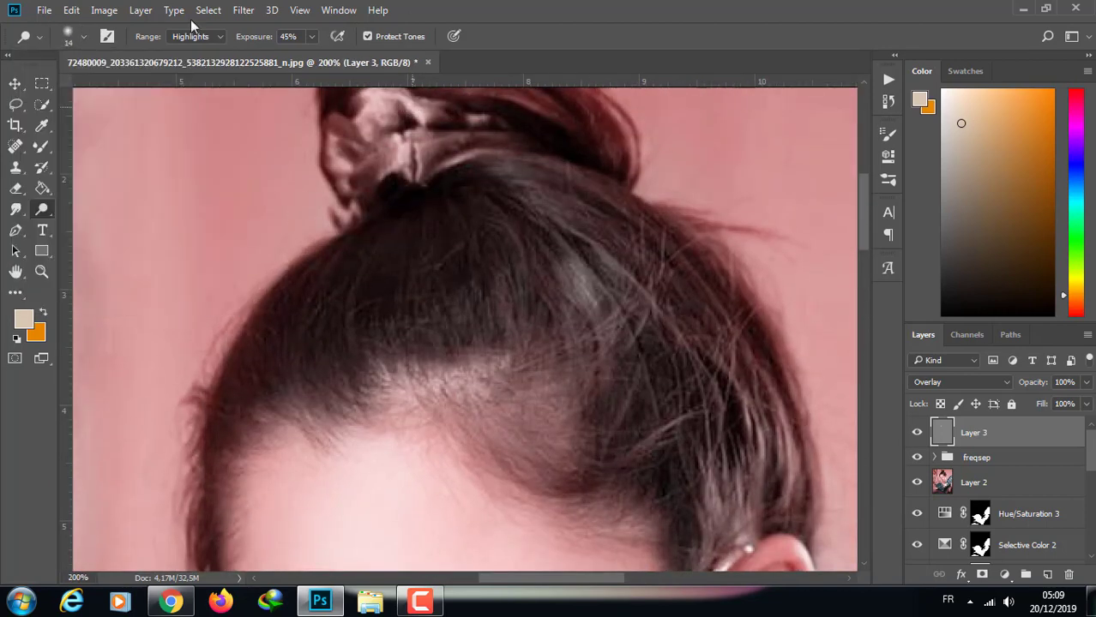
click(71, 9)
click(99, 49)
click(312, 36)
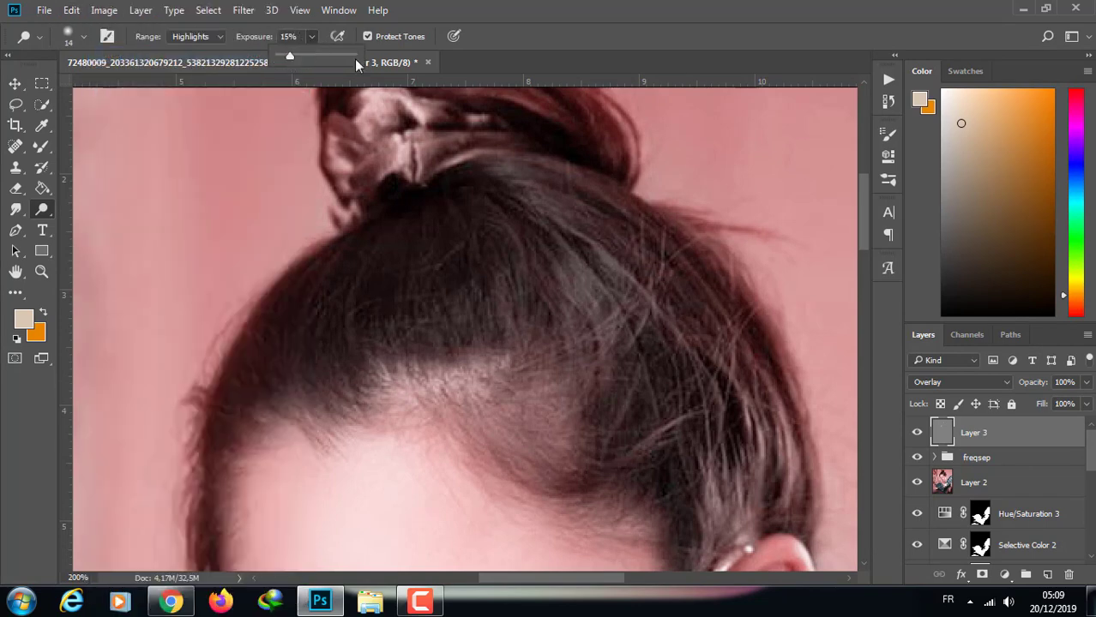
click(580, 288)
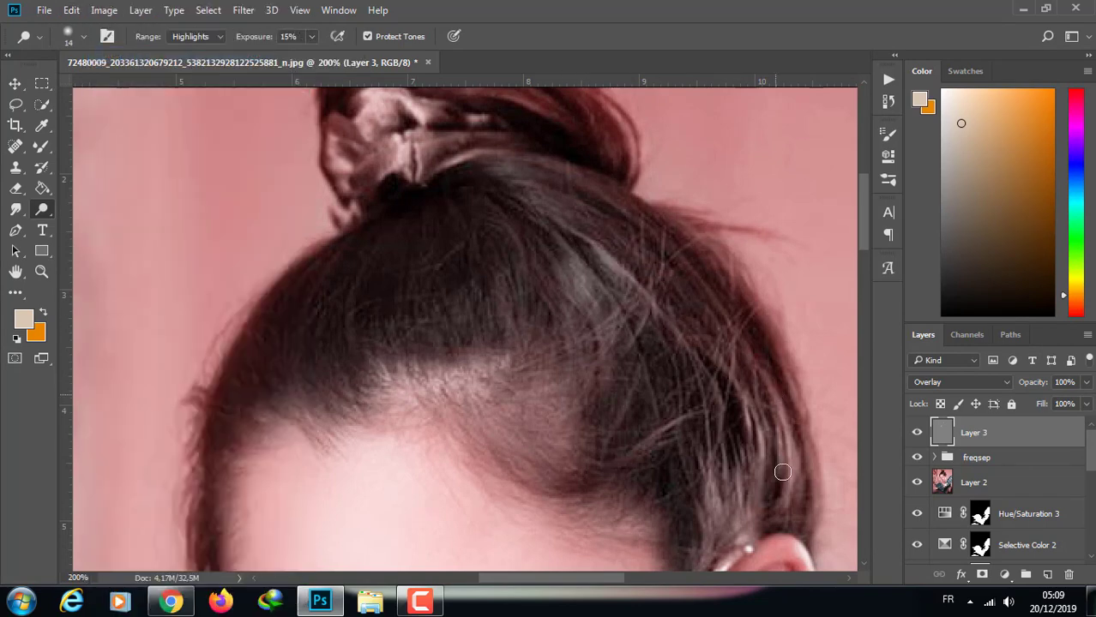
scroll(862, 242, down, 3)
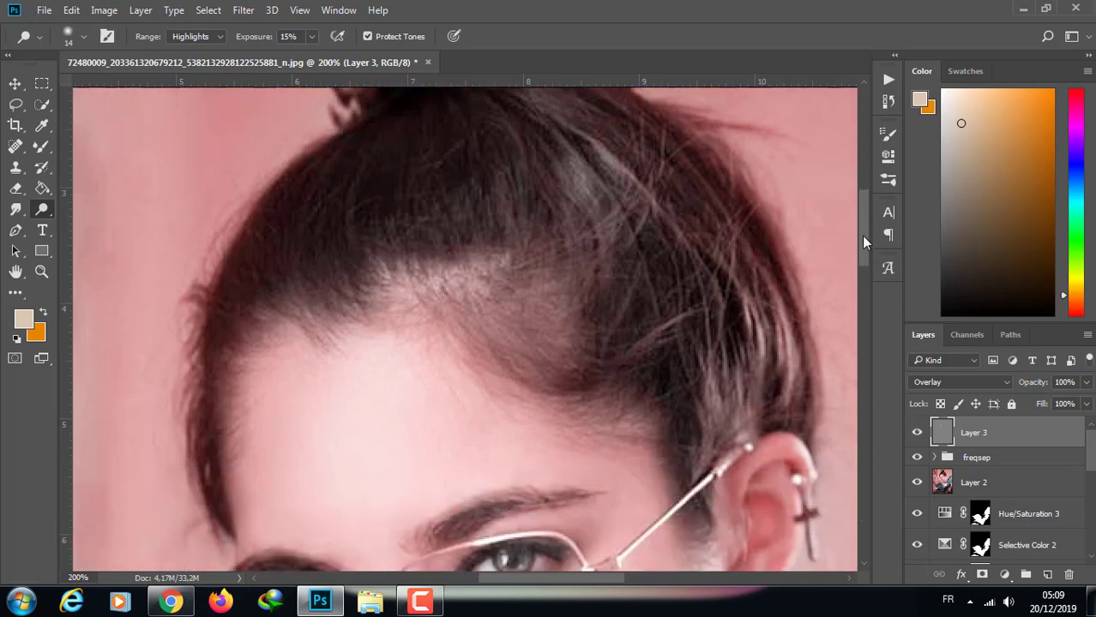
scroll(863, 242, down, 2)
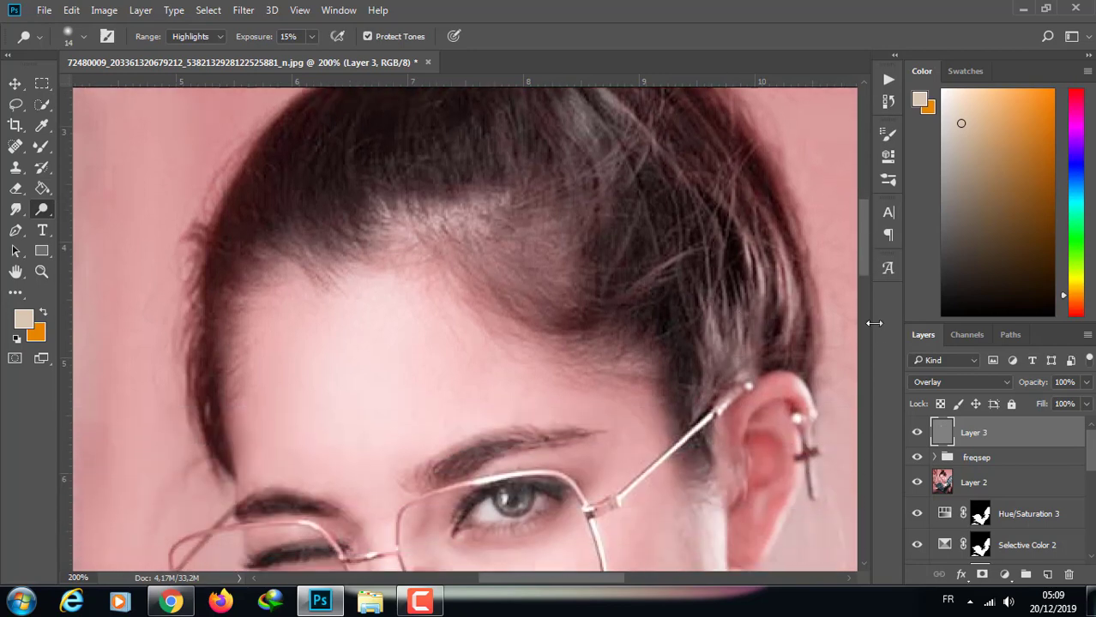
scroll(866, 280, down, 3)
right_click(41, 209)
With the Burn tool active, add a new 50% gray layer in Overlay mode.
click(92, 225)
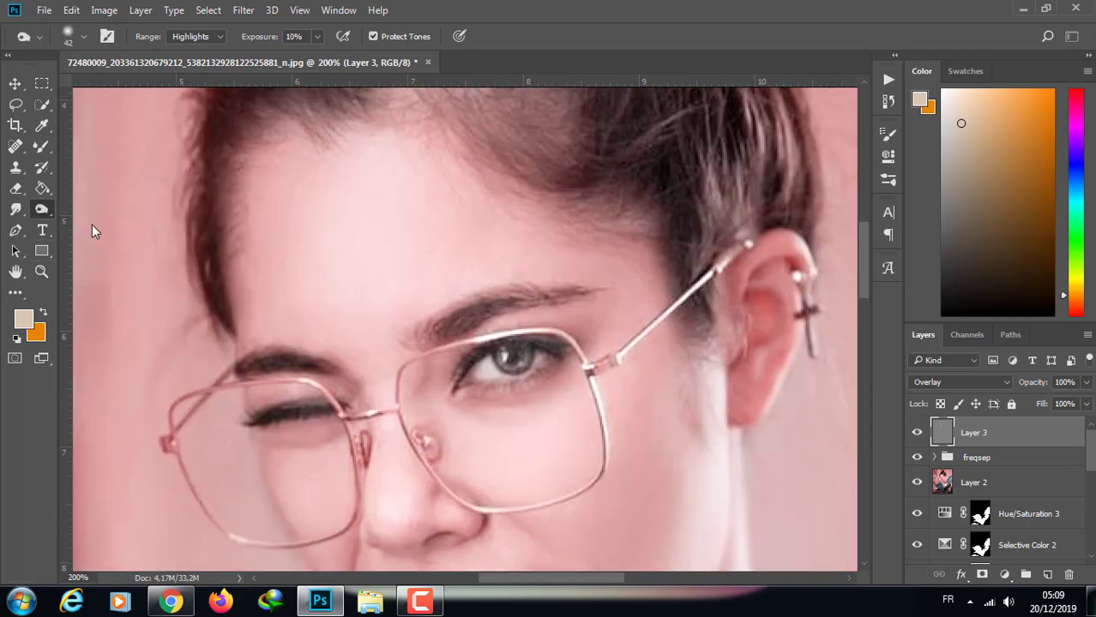
click(1047, 574)
key(i)
key(shift+F5)
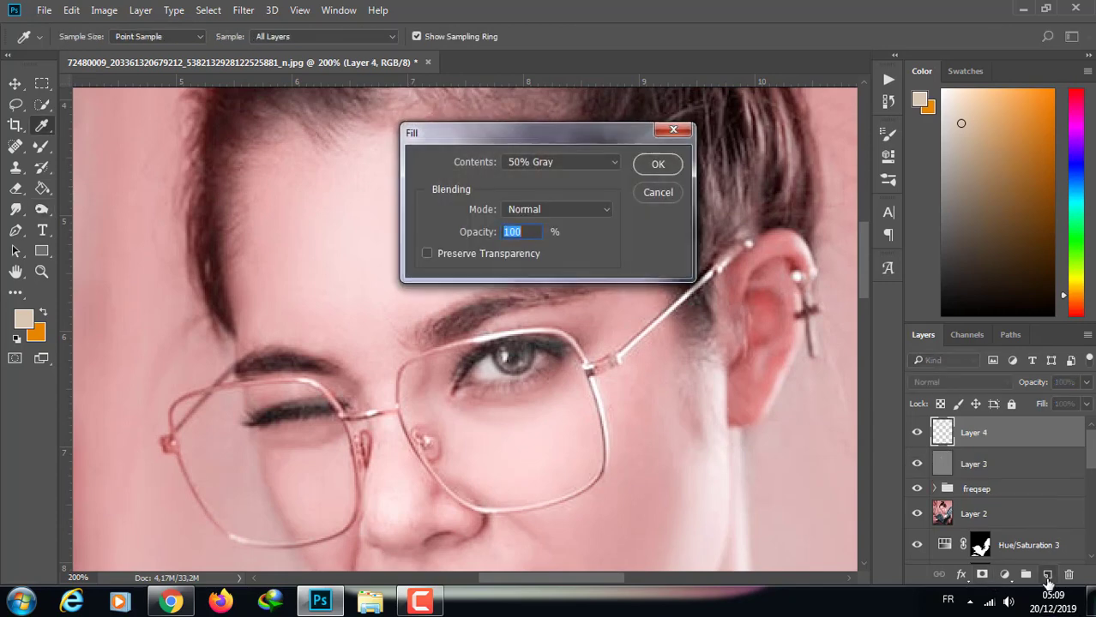
key(Return)
key(o)
click(960, 383)
click(952, 215)
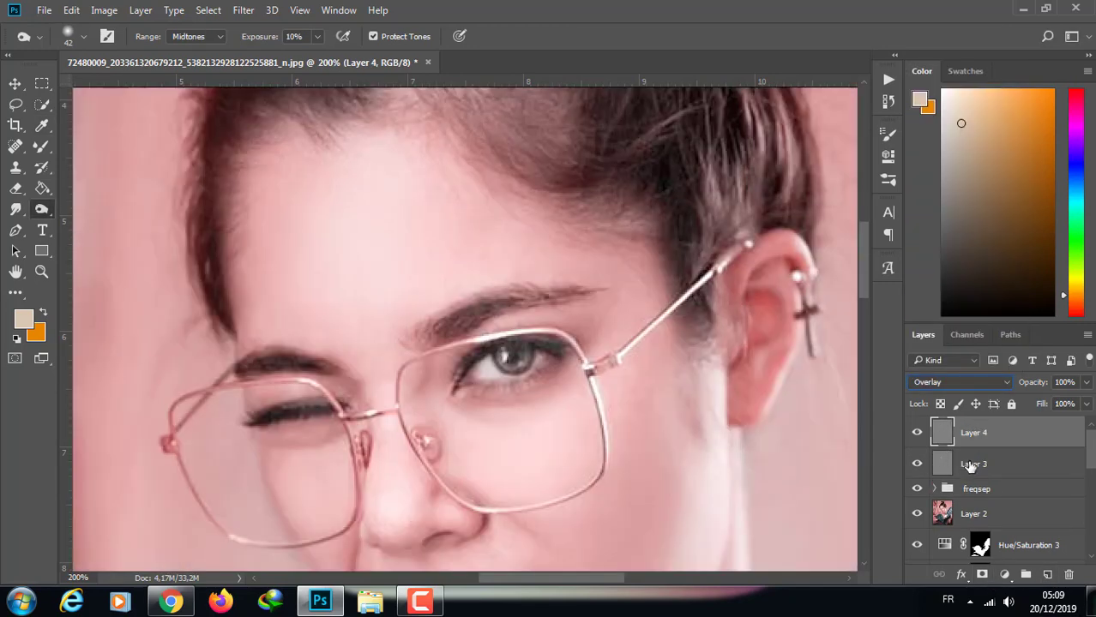
Rename Layer 3 to 'dodge' and Layer 4 to 'burn'.
click(972, 463)
double_click(978, 468)
text(do)
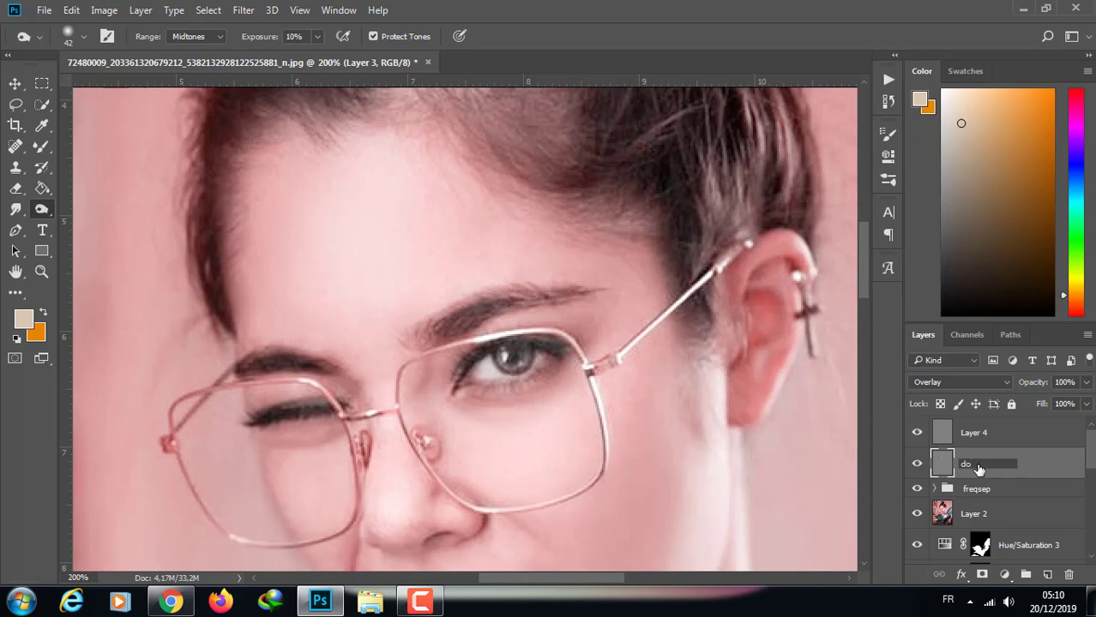
text(dge)
key(Return)
double_click(979, 434)
text(burn)
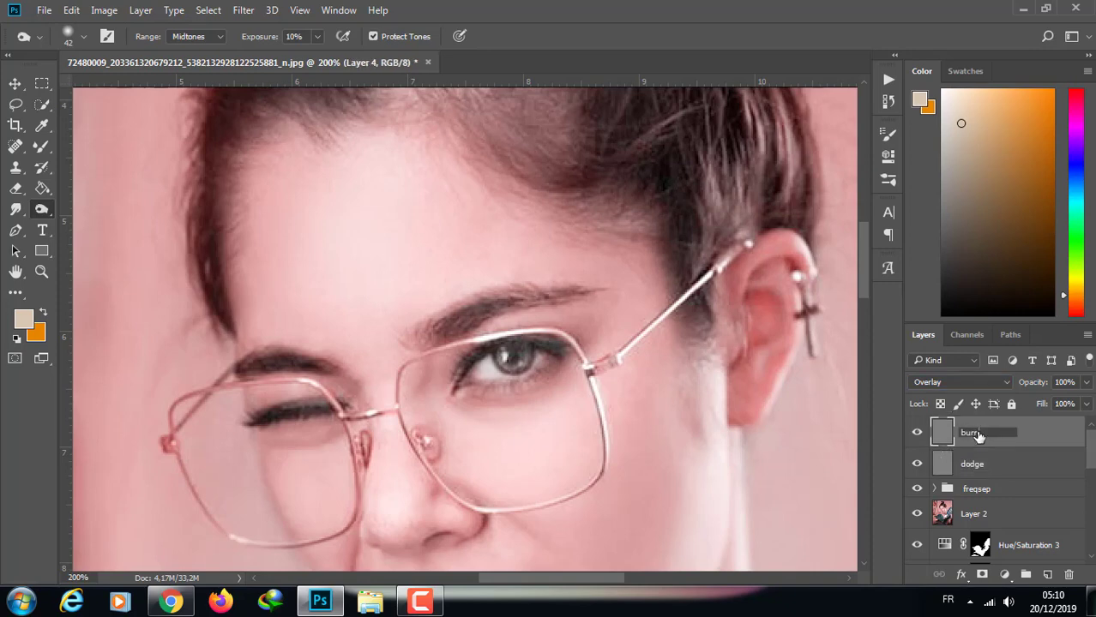
key(Return)
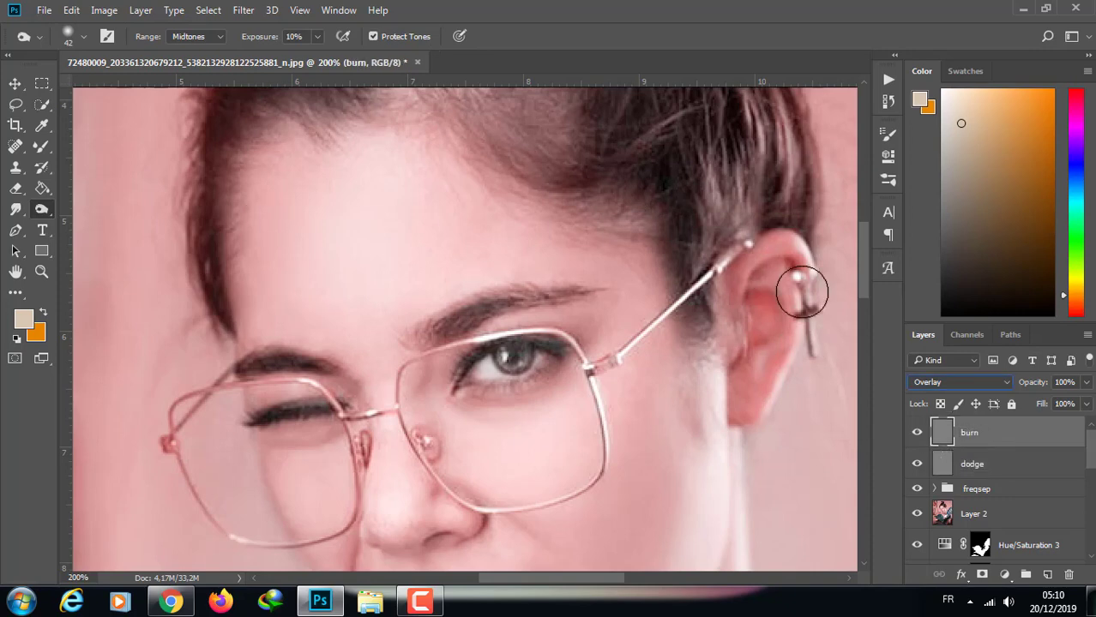
At 27% burn exposure, darken the eyebrow tail and the winking eye's lashes.
click(83, 36)
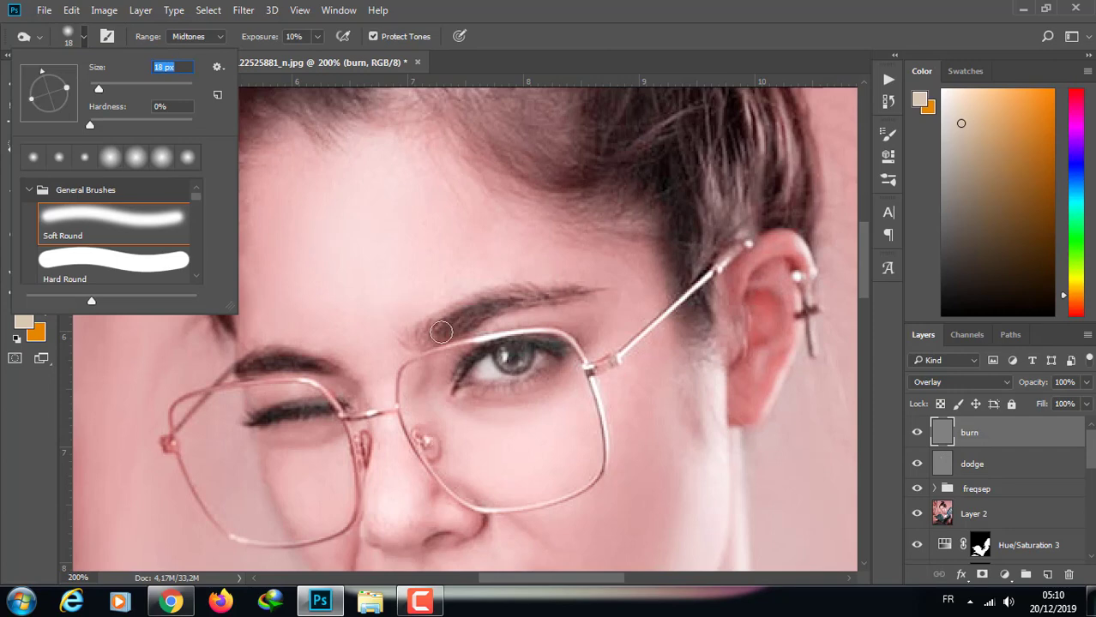
drag(317, 36, 326, 58)
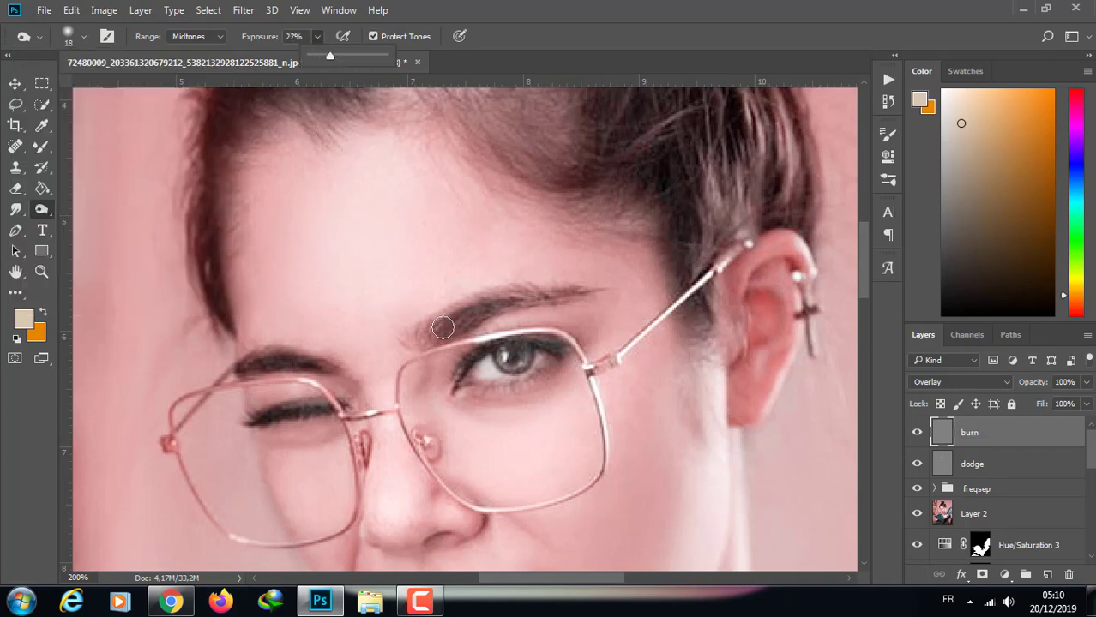
drag(543, 298, 578, 290)
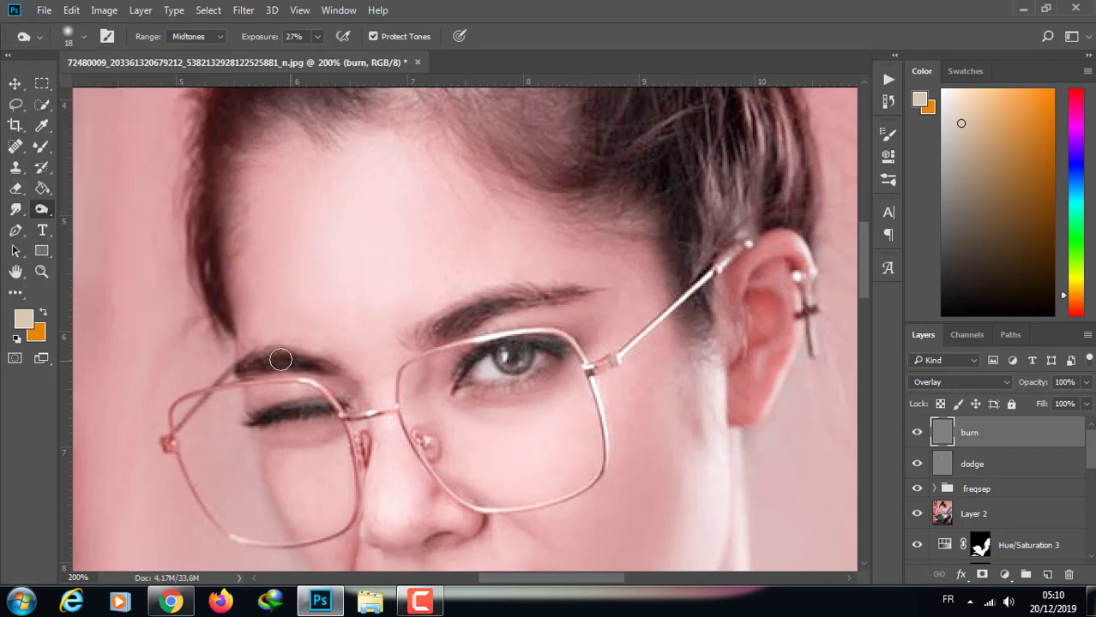
click(83, 36)
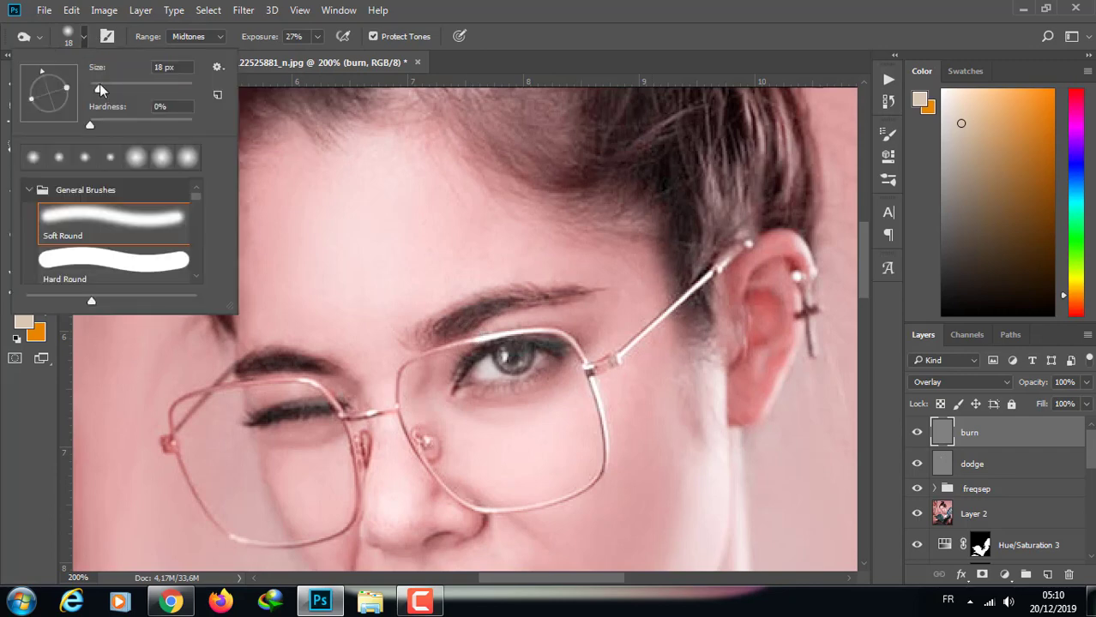
drag(103, 89, 94, 90)
key(Return)
key(ctrl+plus)
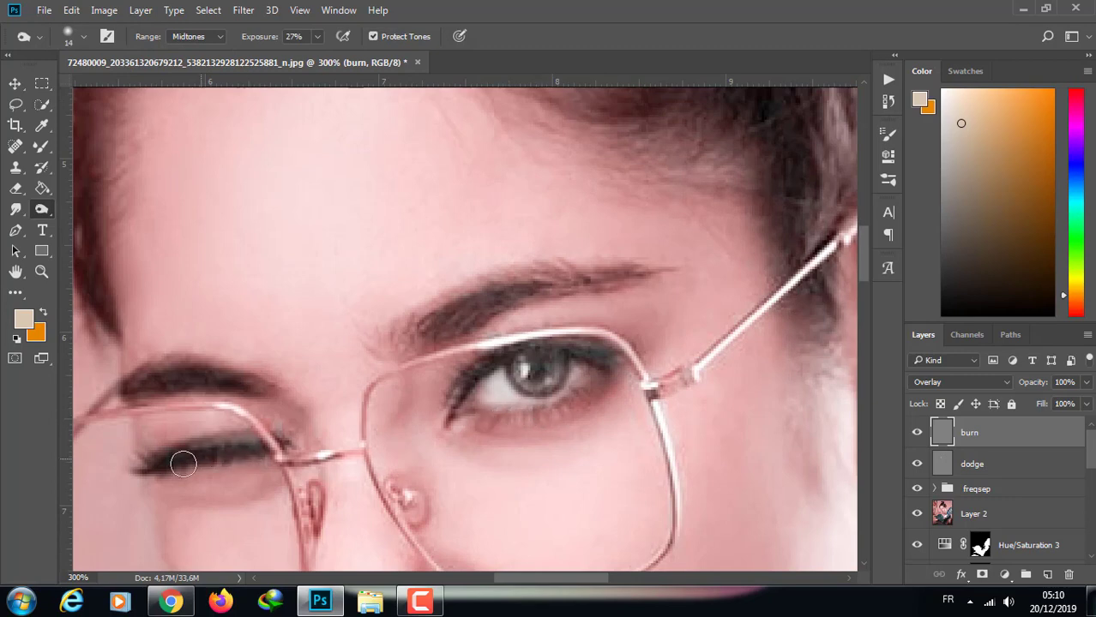
drag(483, 371, 463, 388)
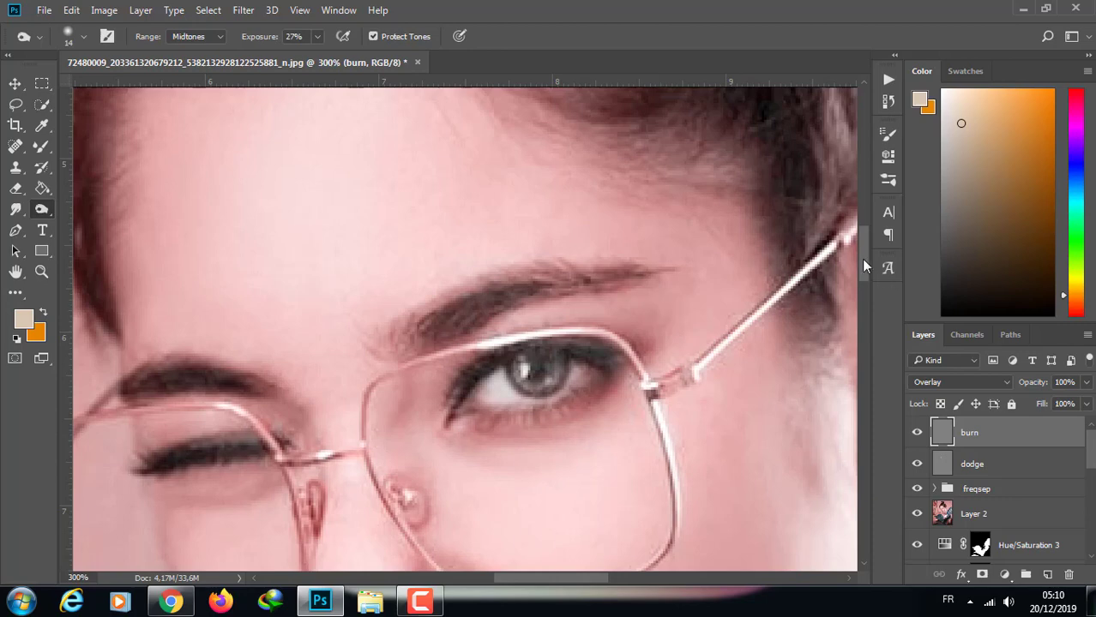
Compare with the burn layer hidden, set the brush to 105 px, and keep Overlay mode.
key(ctrl+minus)
key(ctrl+minus)
key(ctrl+minus)
click(917, 433)
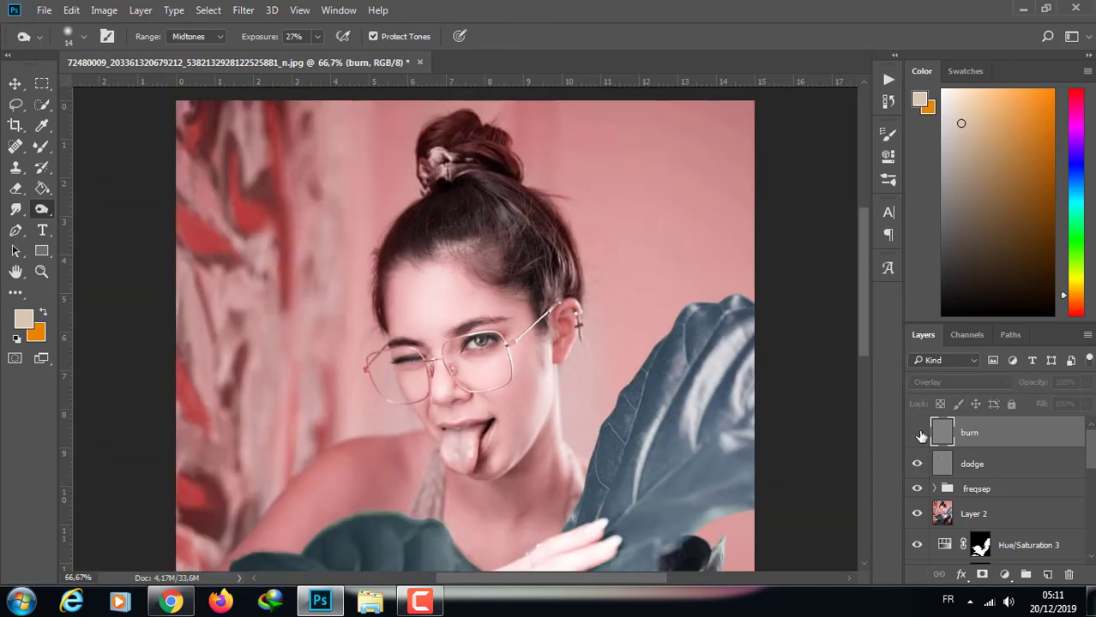
click(83, 36)
text(105)
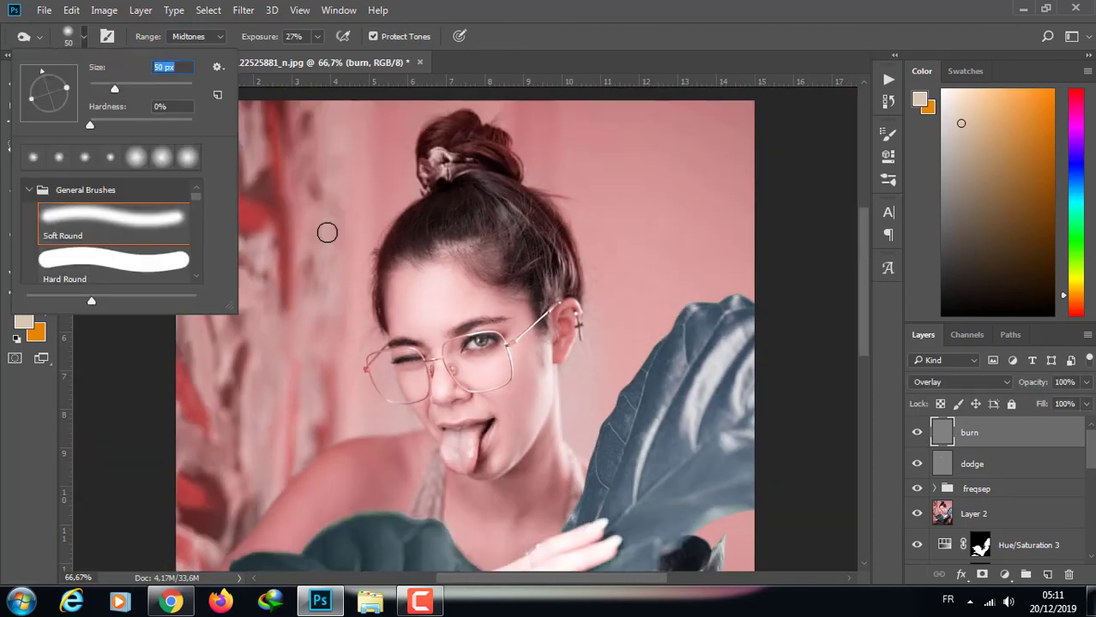
key(Return)
key(ctrl+plus)
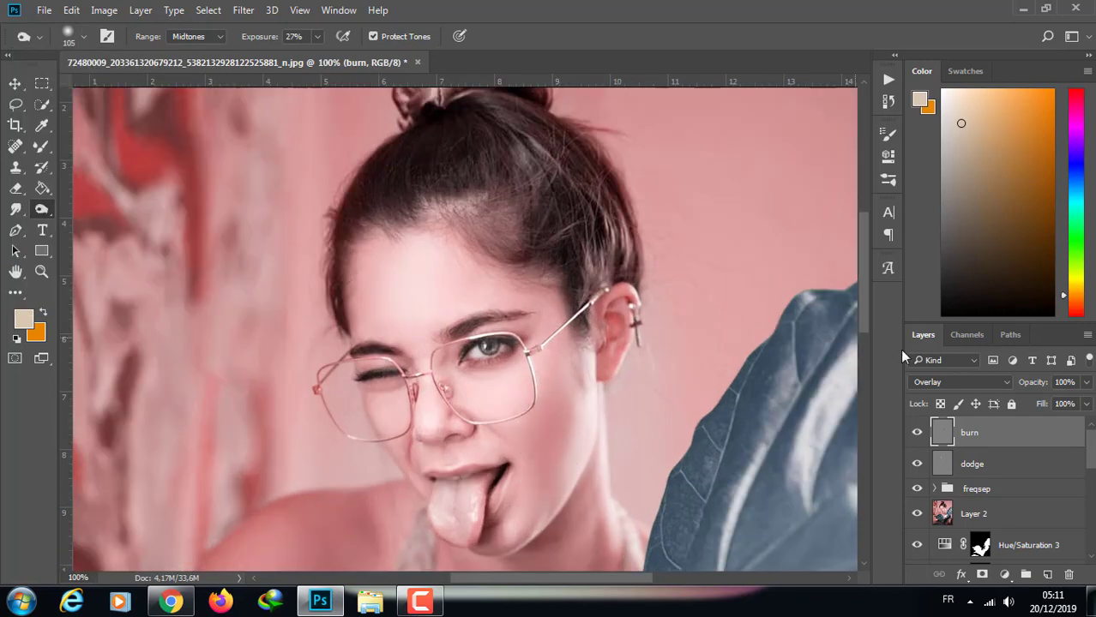
click(972, 382)
key(Escape)
Apply a 2.5 px Gaussian Blur to the burn layer and toggle it to compare.
click(243, 10)
mouse_move(248, 172)
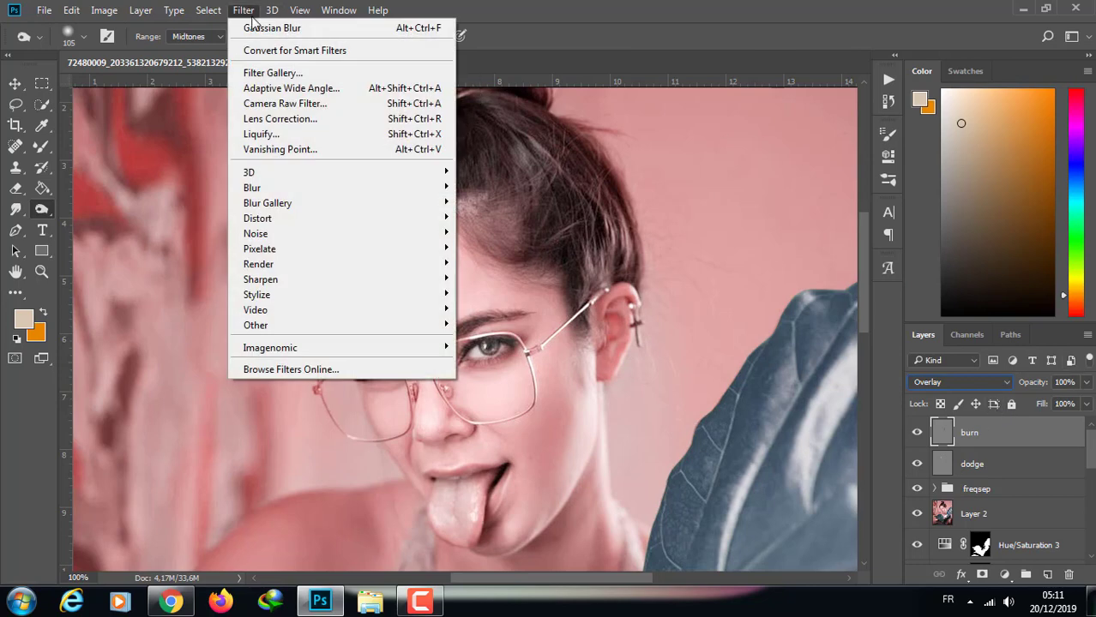
click(497, 247)
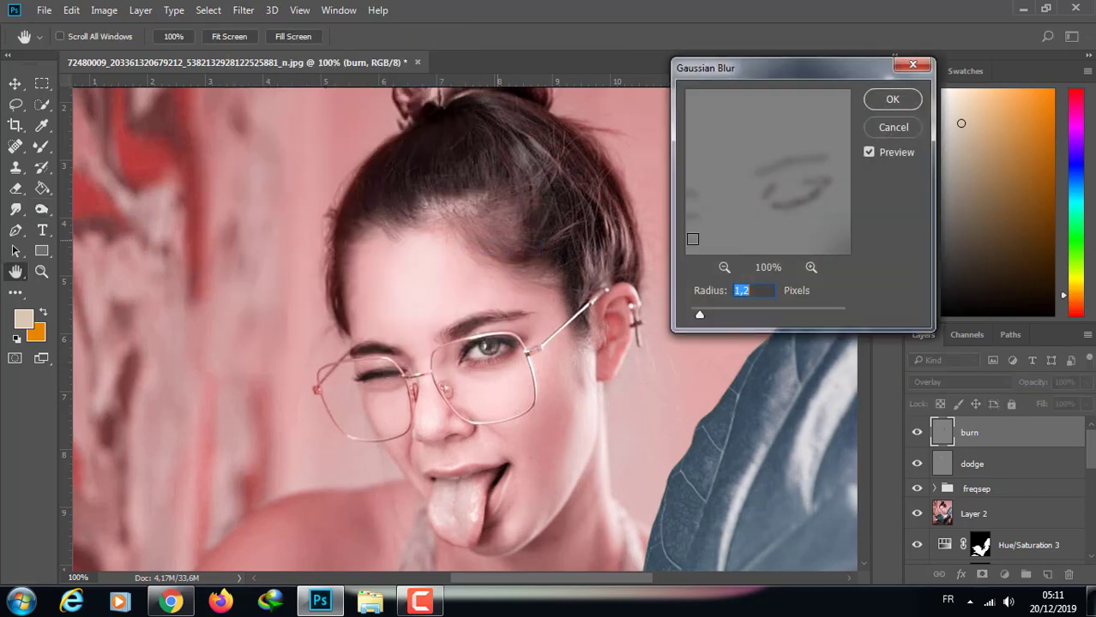
drag(776, 215, 711, 149)
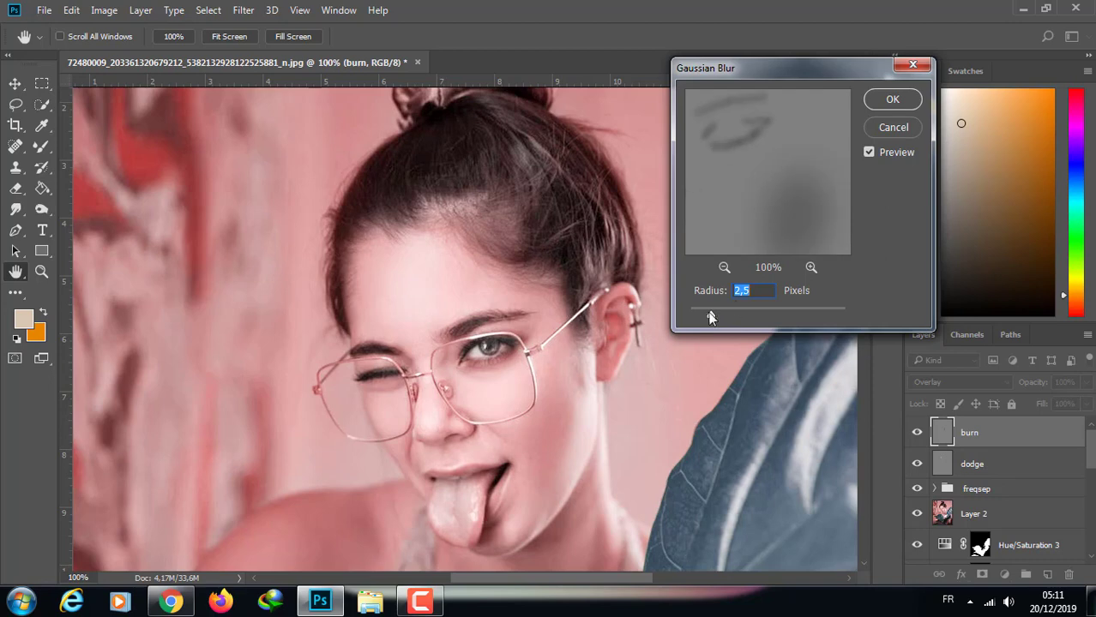
click(880, 101)
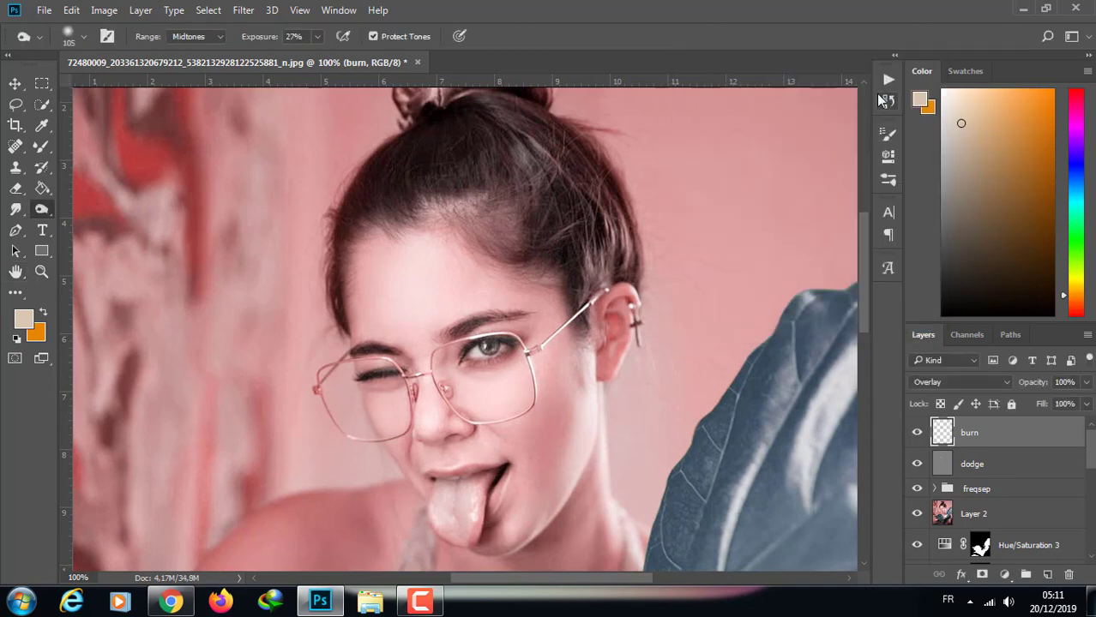
click(916, 433)
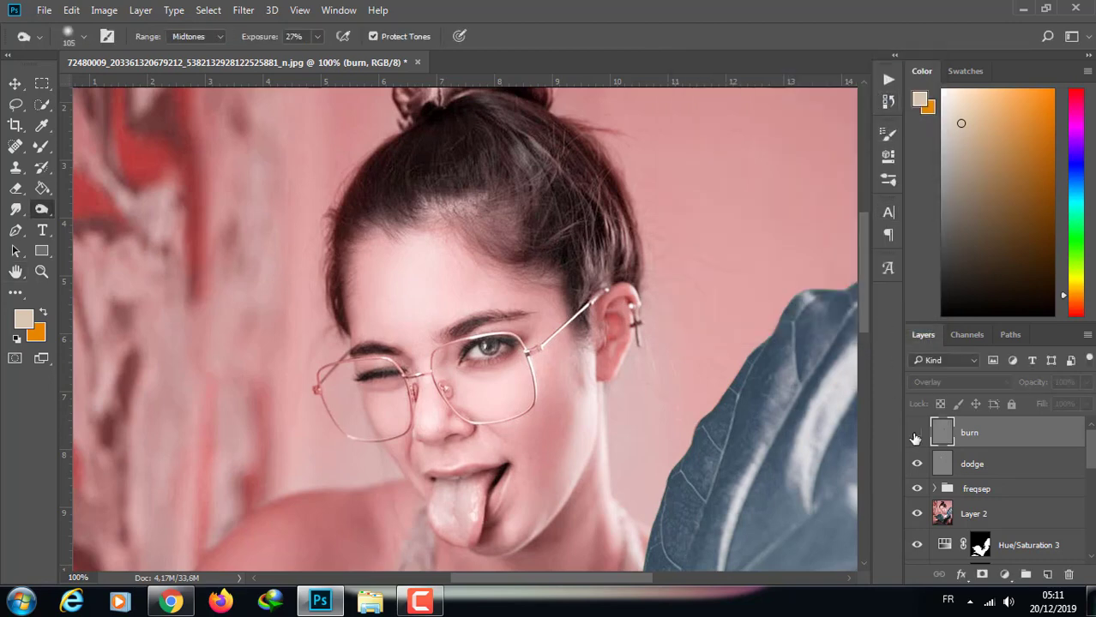
click(915, 435)
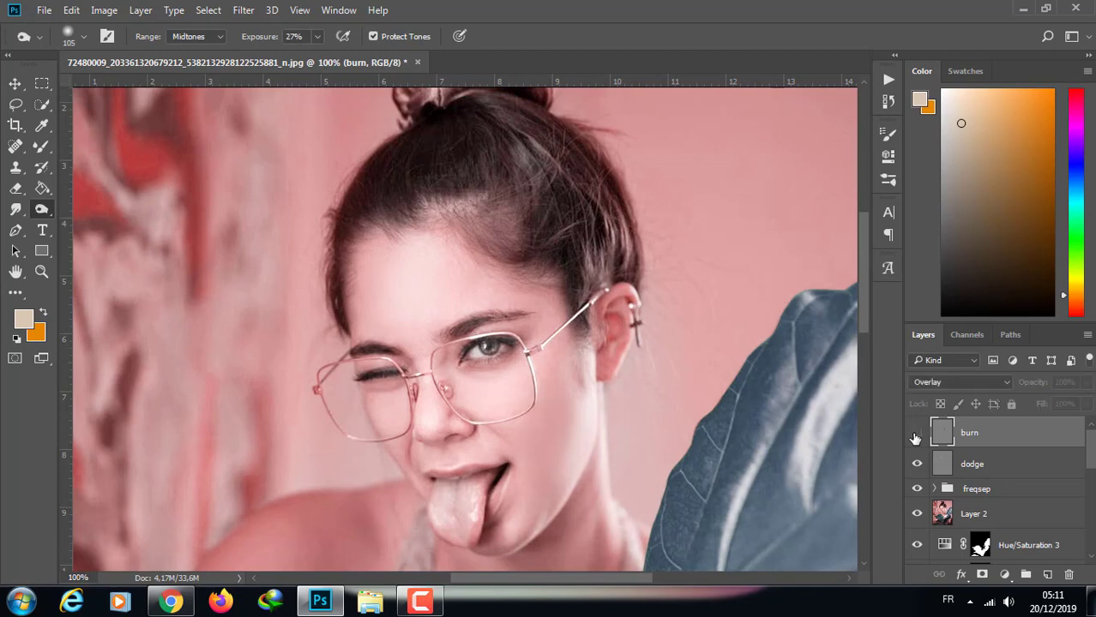
click(915, 435)
click(915, 435)
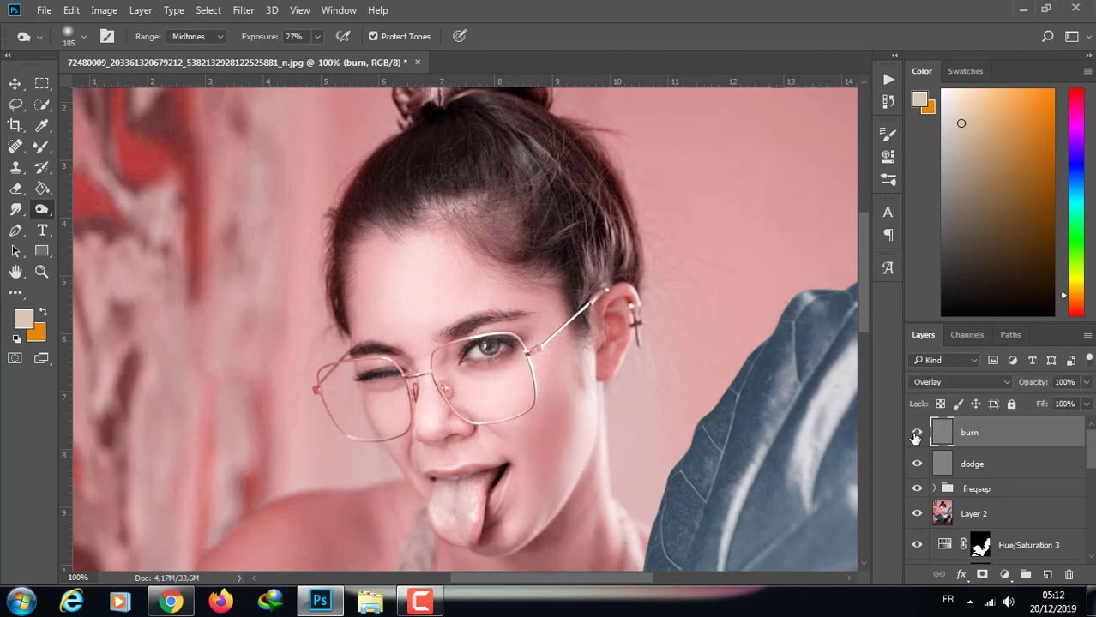
Resize the burn brush to 34 px, then settle on 23 px.
click(82, 36)
drag(128, 85, 111, 85)
key(Return)
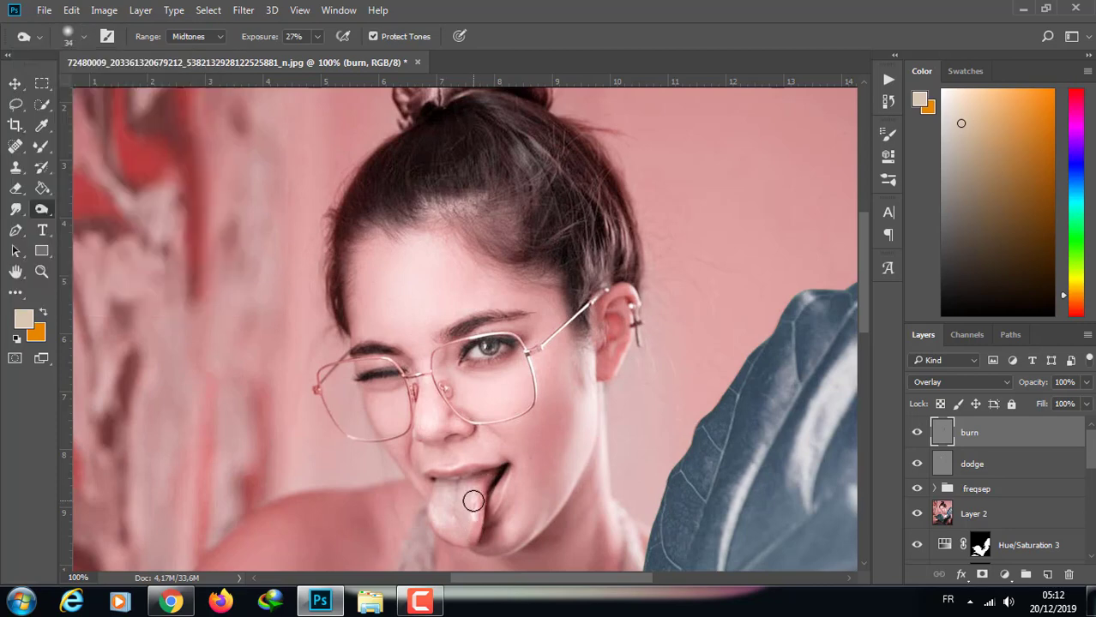
drag(863, 296, 864, 330)
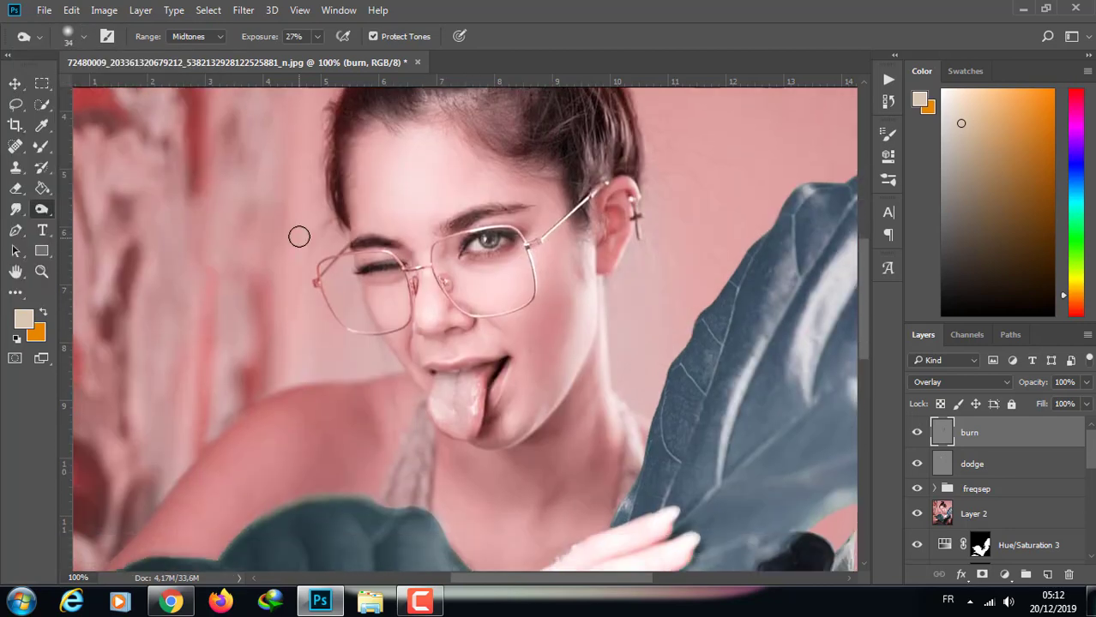
click(84, 37)
key(Return)
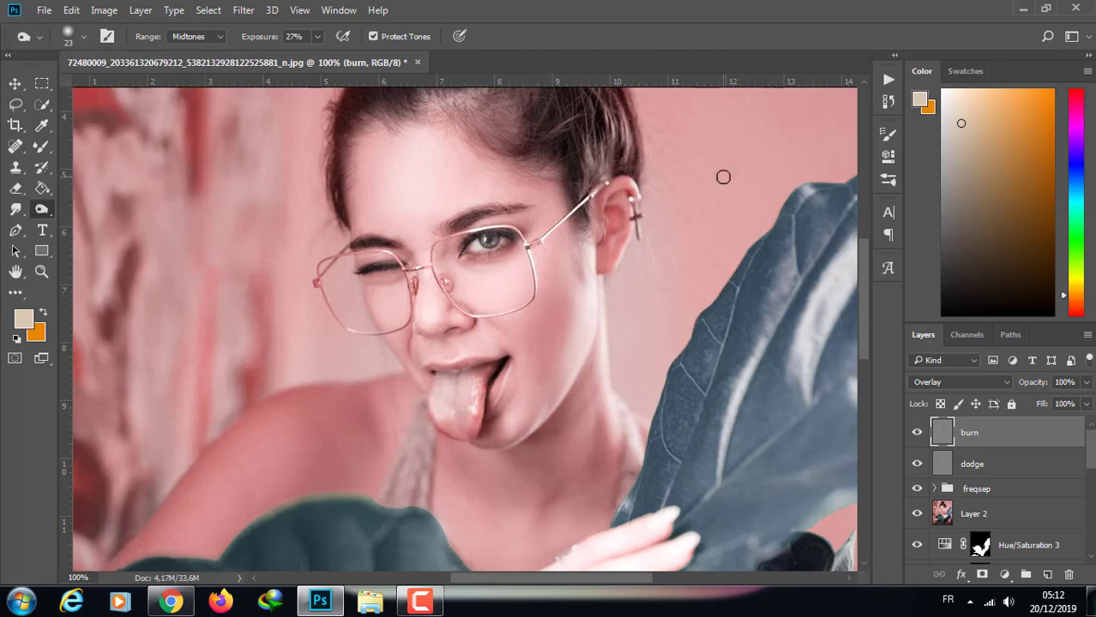
Darken parts of the hair at 15% burn exposure and check the result.
click(83, 37)
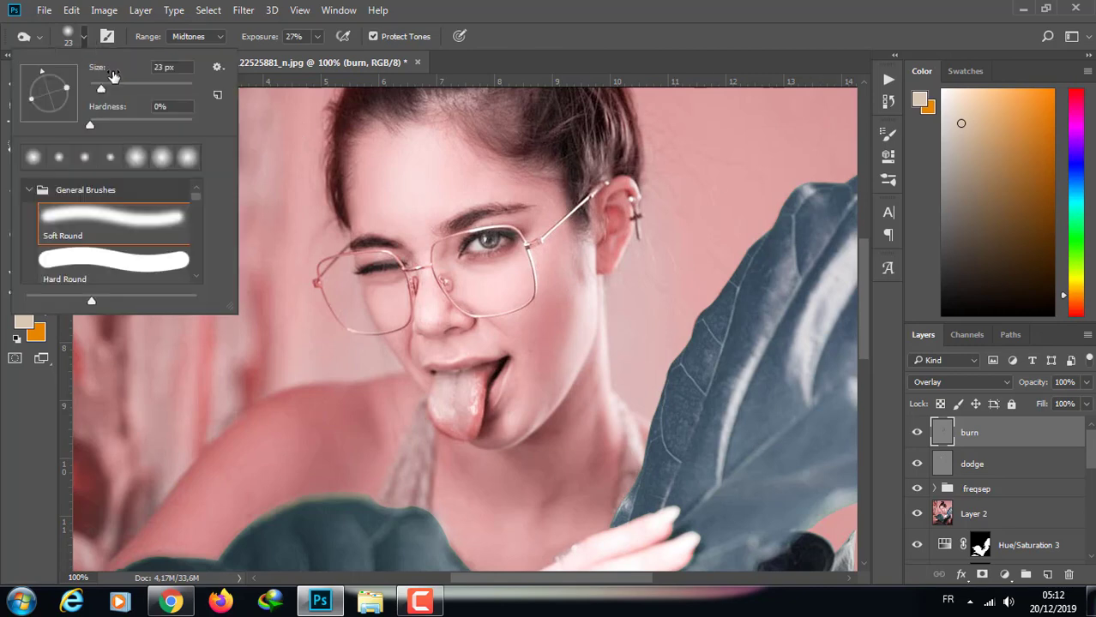
drag(319, 36, 295, 60)
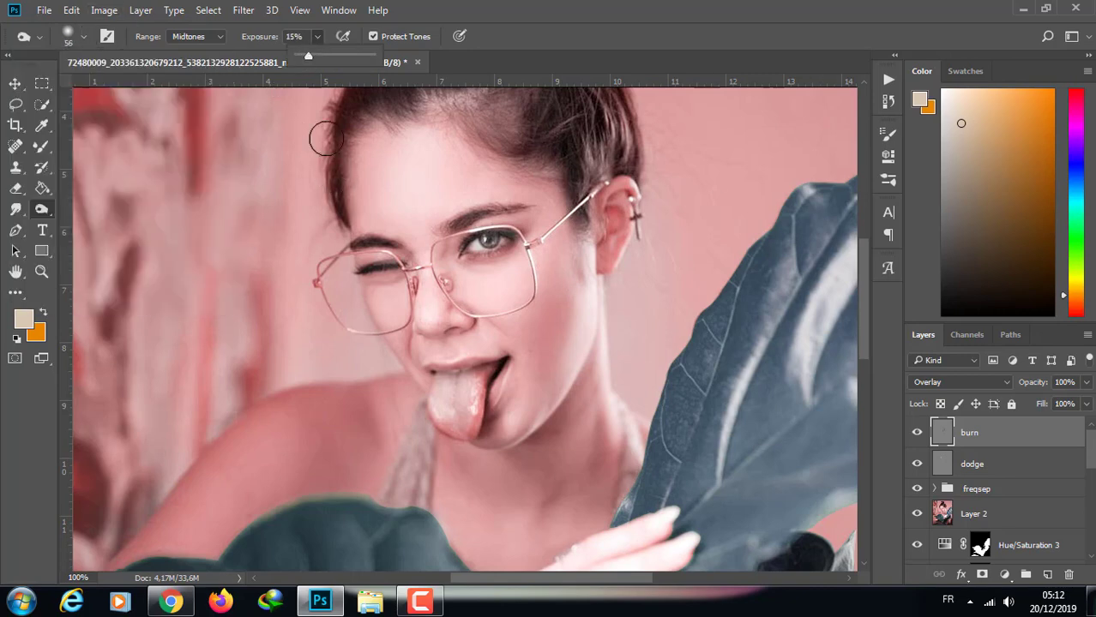
click(83, 36)
drag(125, 89, 121, 88)
key(Return)
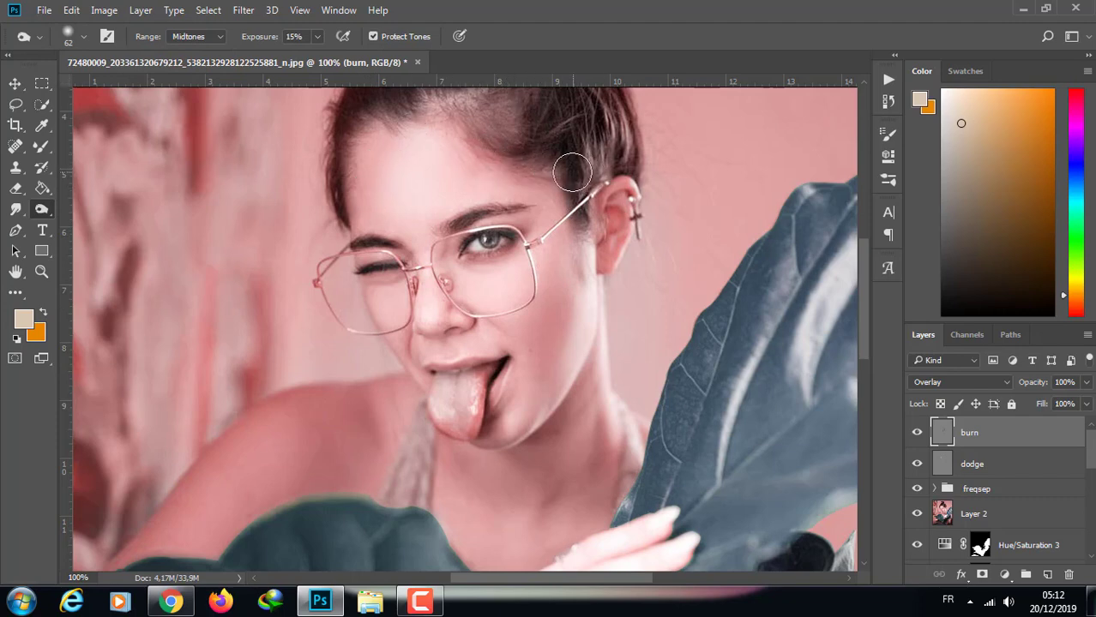
drag(474, 444, 494, 455)
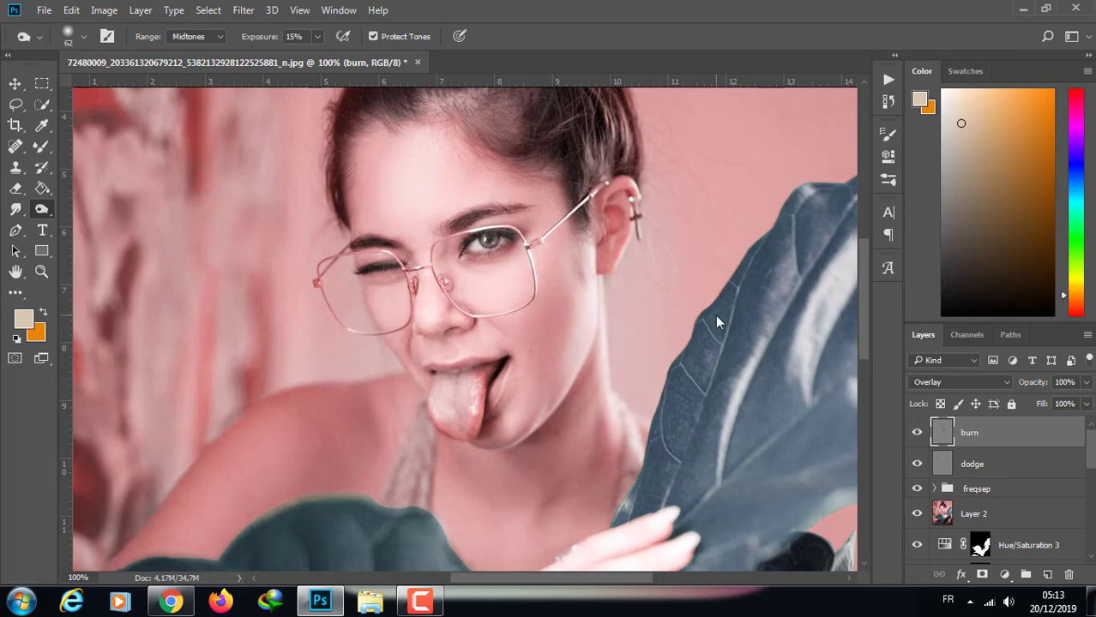
click(917, 433)
click(917, 433)
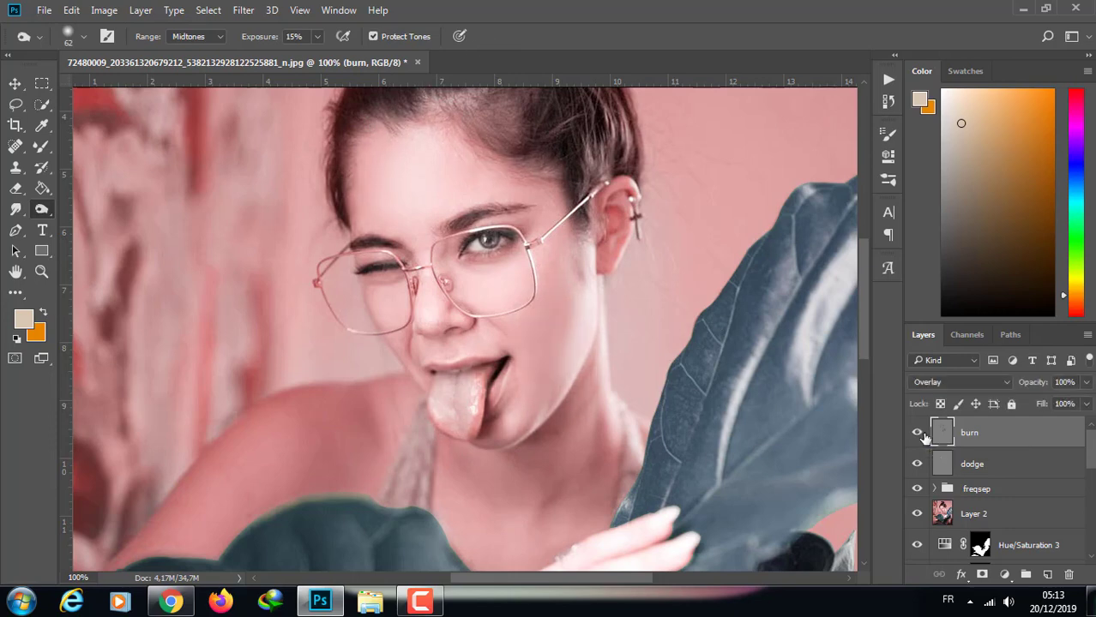
With a 14 px brush at 200%, darken the lip line and under-nose shadow.
click(83, 36)
drag(107, 89, 97, 90)
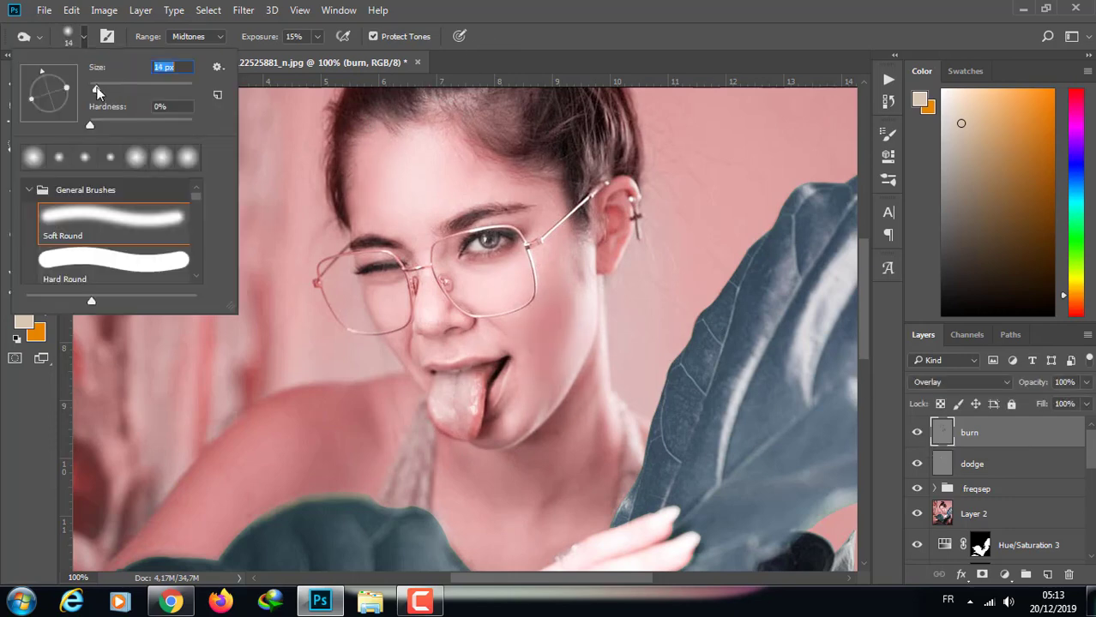
key(Return)
key(ctrl+plus)
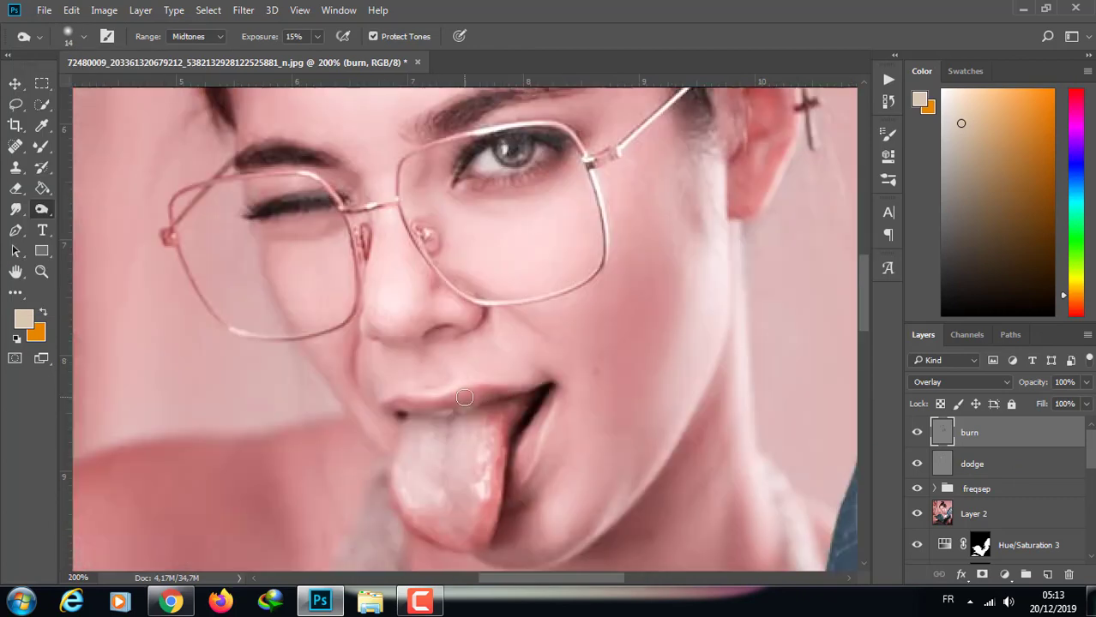
mouse_move(428, 407)
mouse_down()
mouse_move(391, 398)
mouse_move(543, 403)
mouse_up()
drag(379, 333, 455, 320)
scroll(456, 320, down, 1)
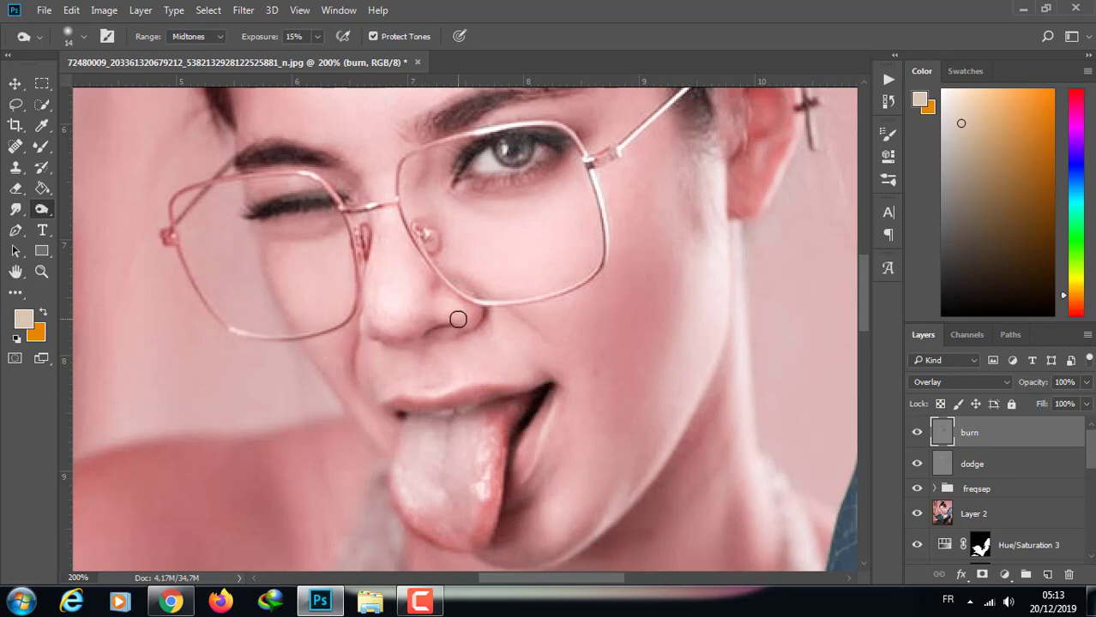
scroll(455, 319, down, 1)
scroll(455, 320, down, 1)
scroll(452, 310, down, 1)
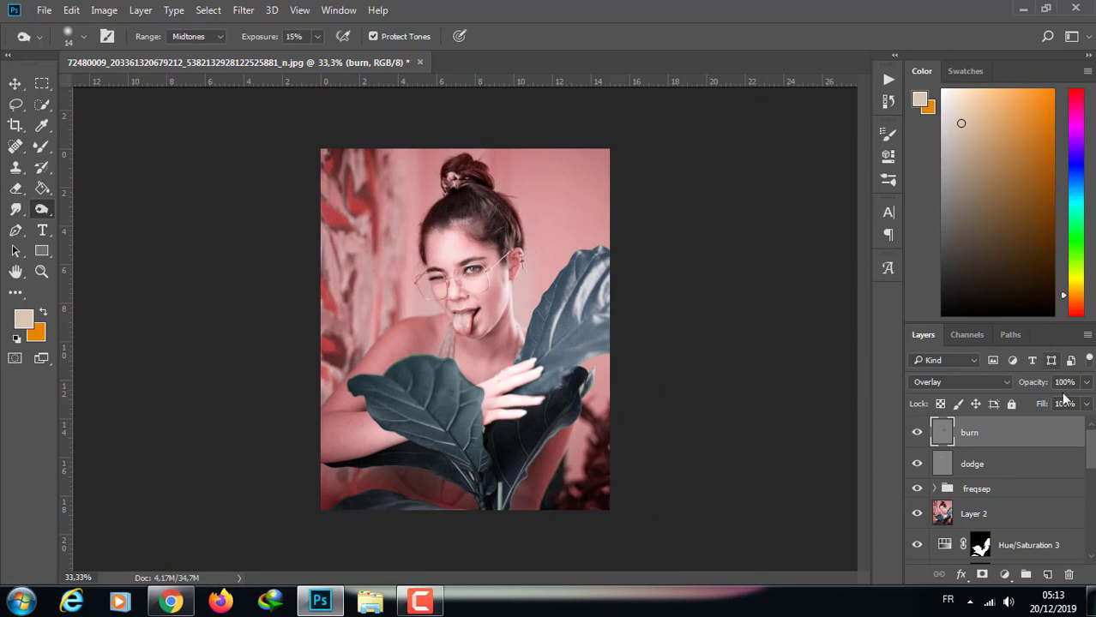
Lower the burn layer's opacity to about 62% and make the dodge layer active.
click(1086, 383)
drag(1085, 405, 1059, 405)
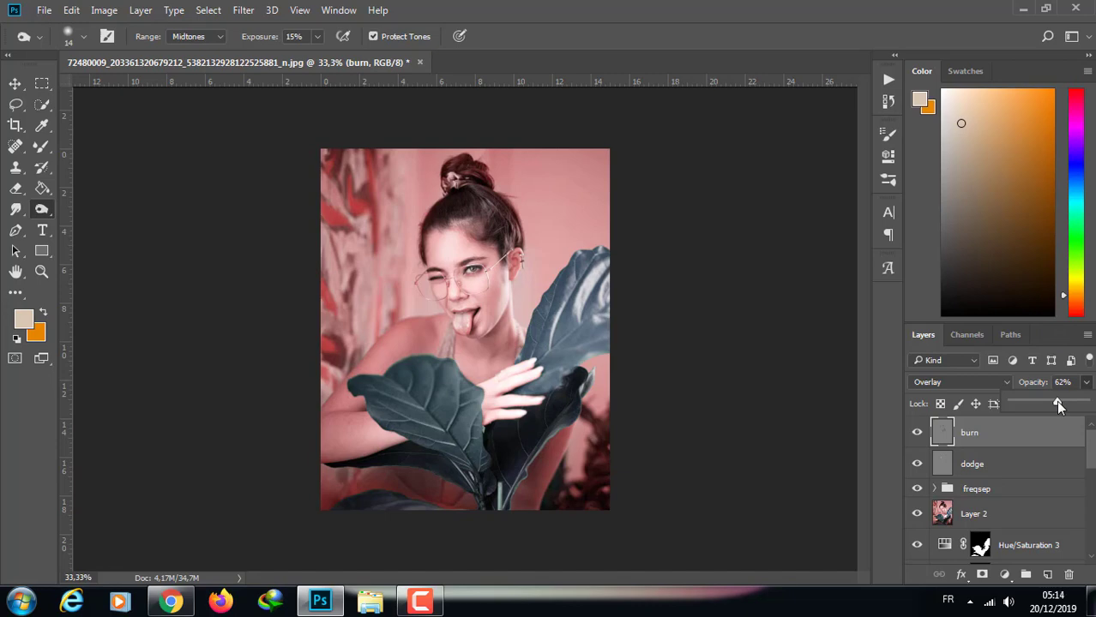
key(Return)
key(alt+bracketleft)
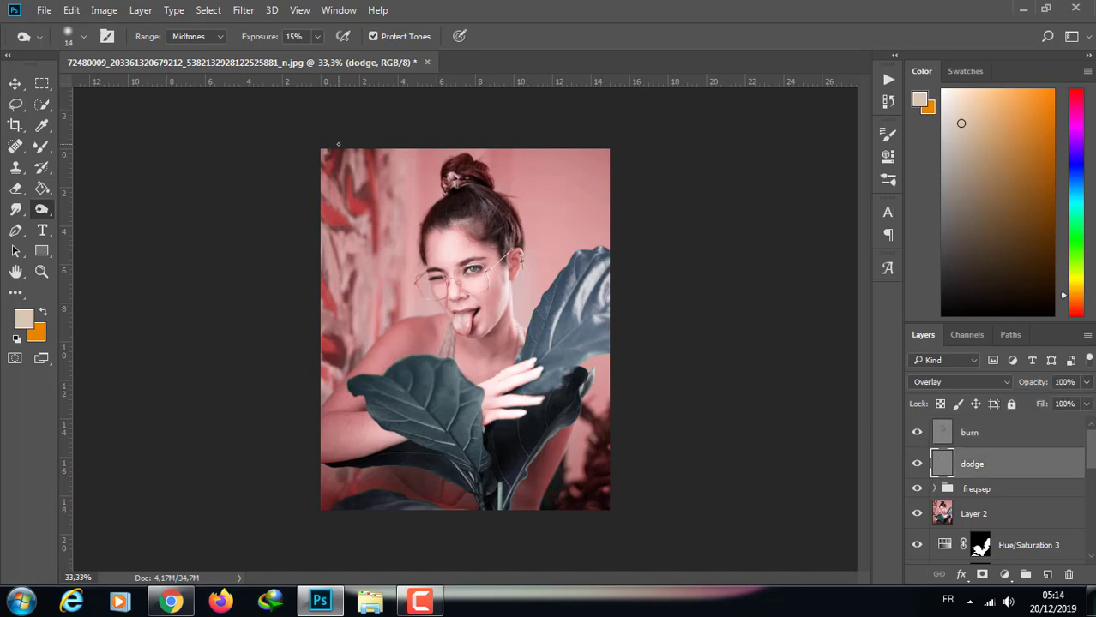
click(83, 36)
drag(120, 89, 155, 89)
key(Return)
key(ctrl+plus)
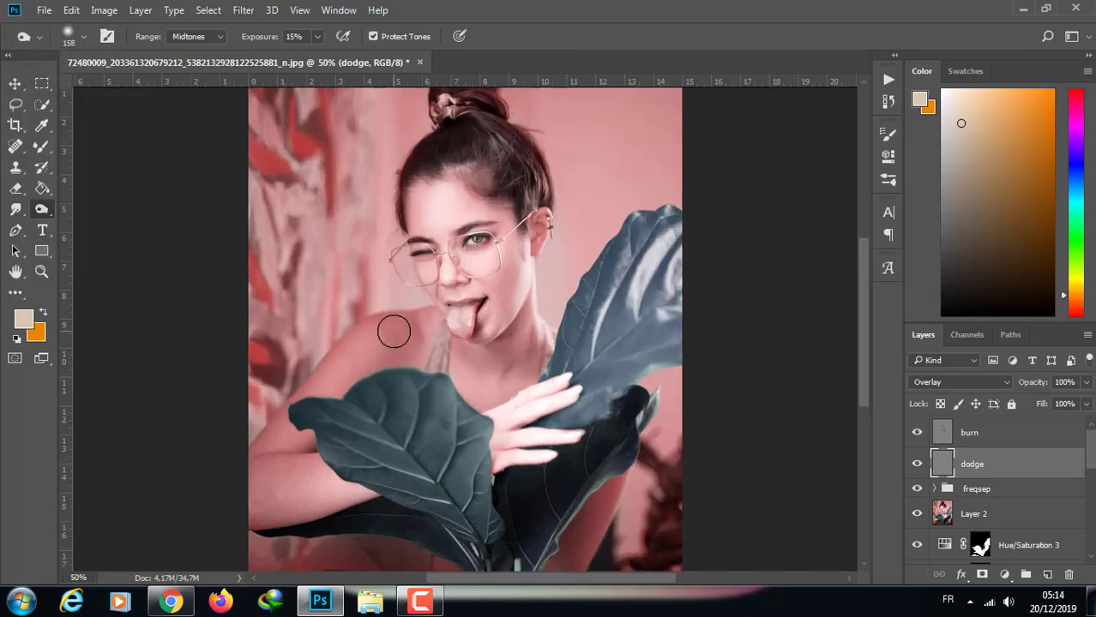
Set exposure to 5% and the brush to about 89 px.
click(316, 36)
drag(316, 56, 310, 56)
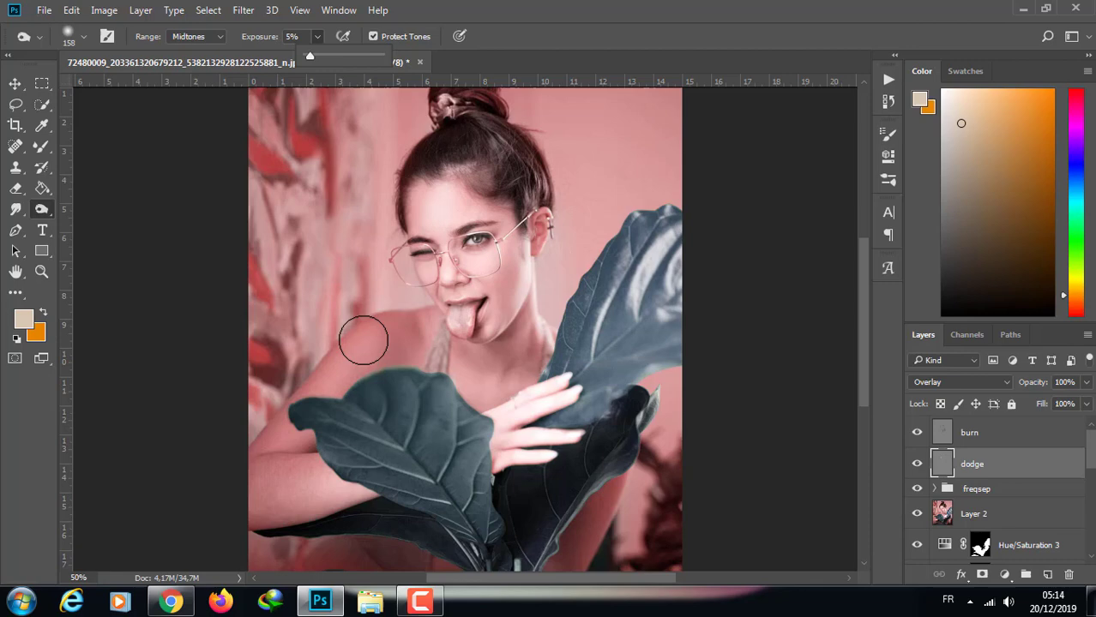
click(83, 36)
drag(156, 84, 135, 86)
key(Return)
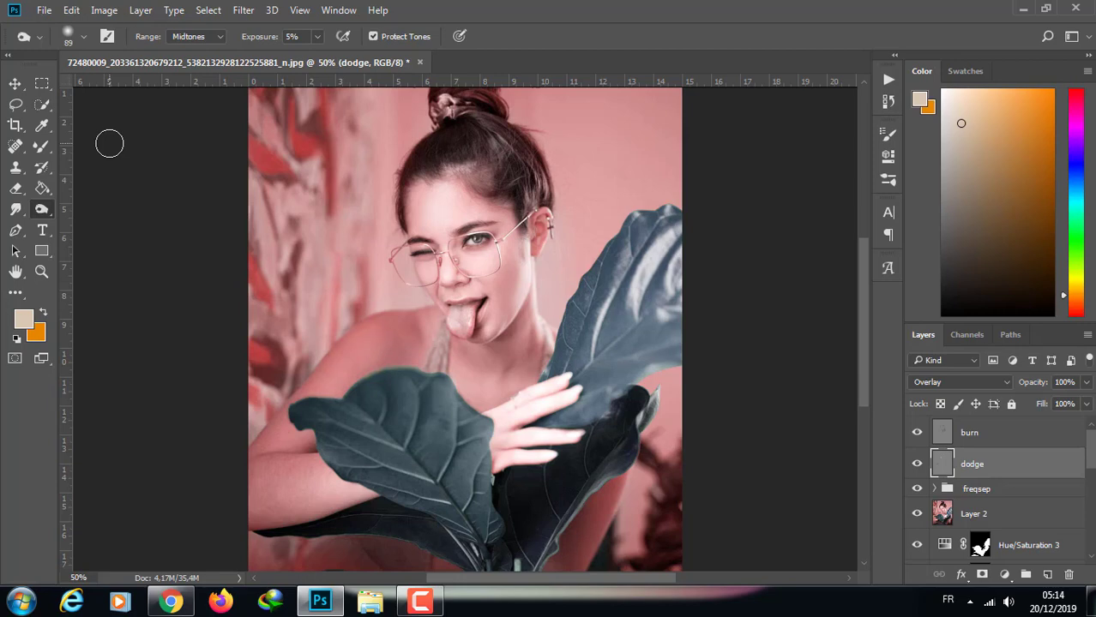
Switch to the Dodge tool with a 105 px brush and zoom out to the whole photo.
right_click(42, 209)
click(104, 205)
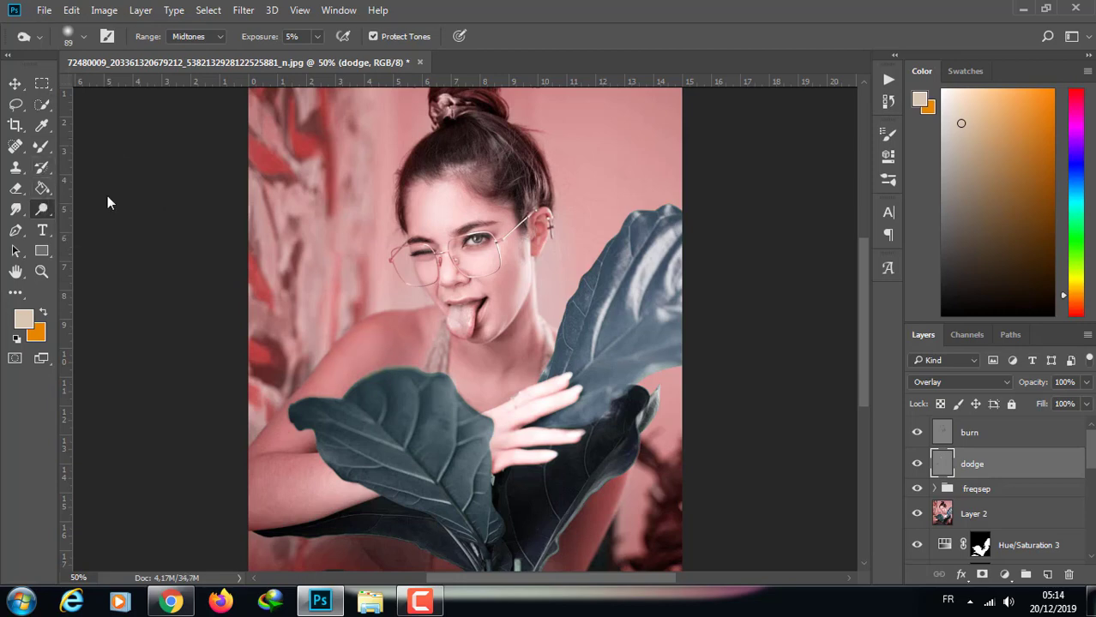
click(83, 37)
drag(92, 89, 136, 89)
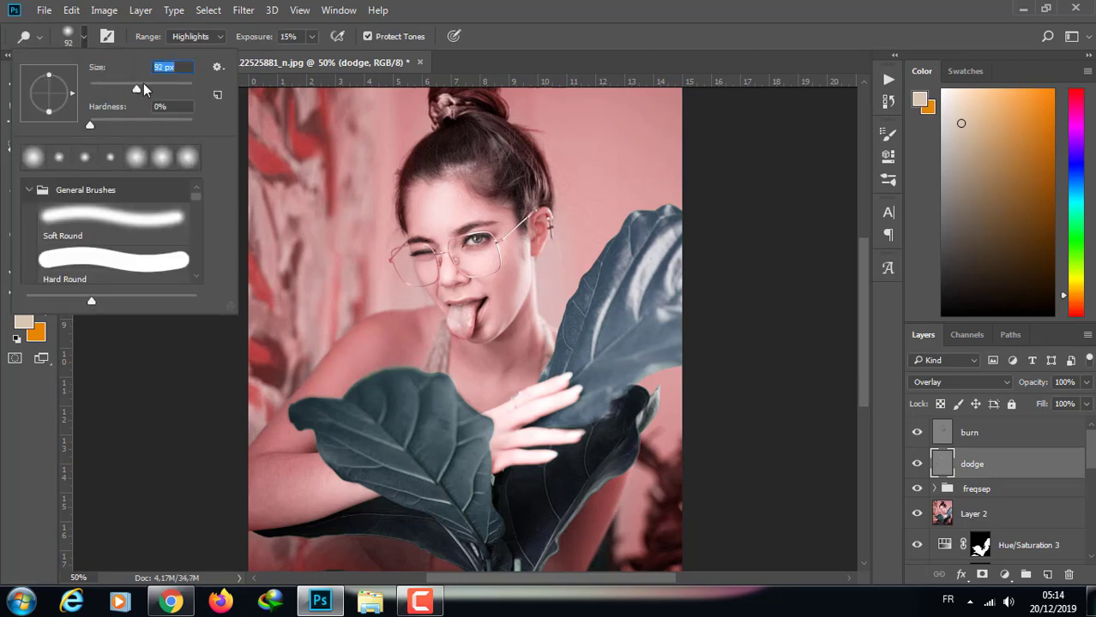
drag(139, 85, 143, 85)
click(366, 344)
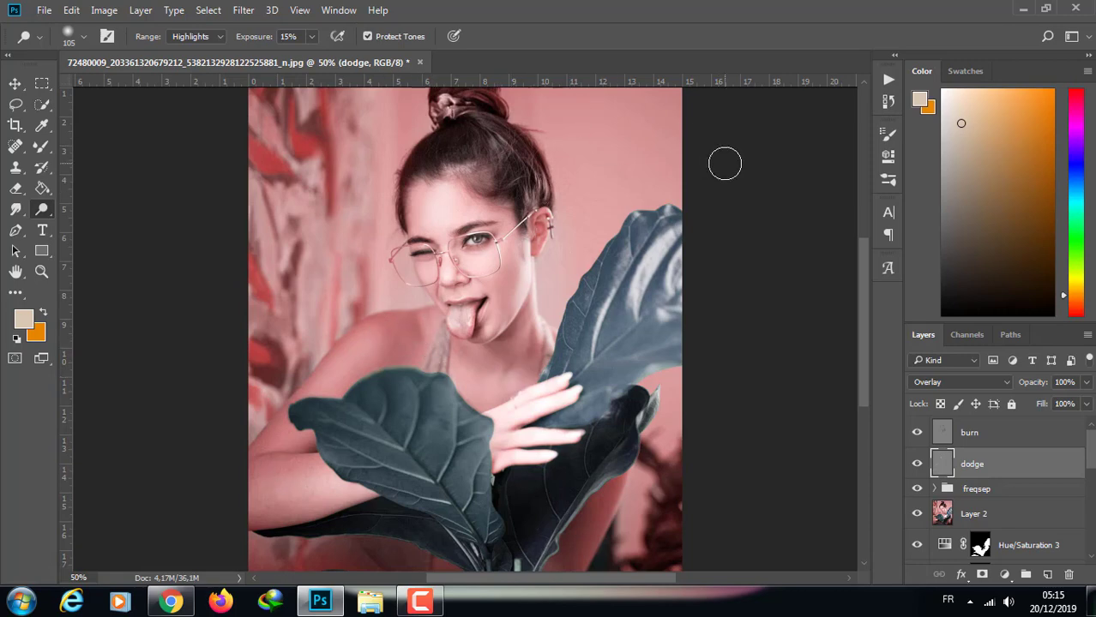
mouse_move(867, 308)
mouse_down()
mouse_move(869, 334)
mouse_move(870, 304)
mouse_up()
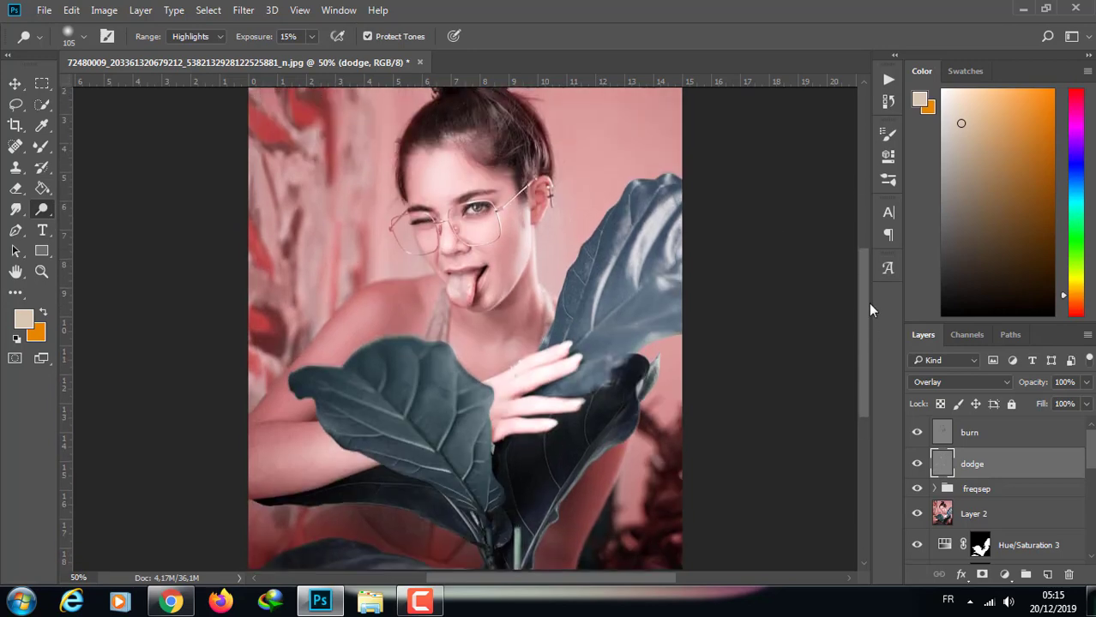
key(ctrl+minus)
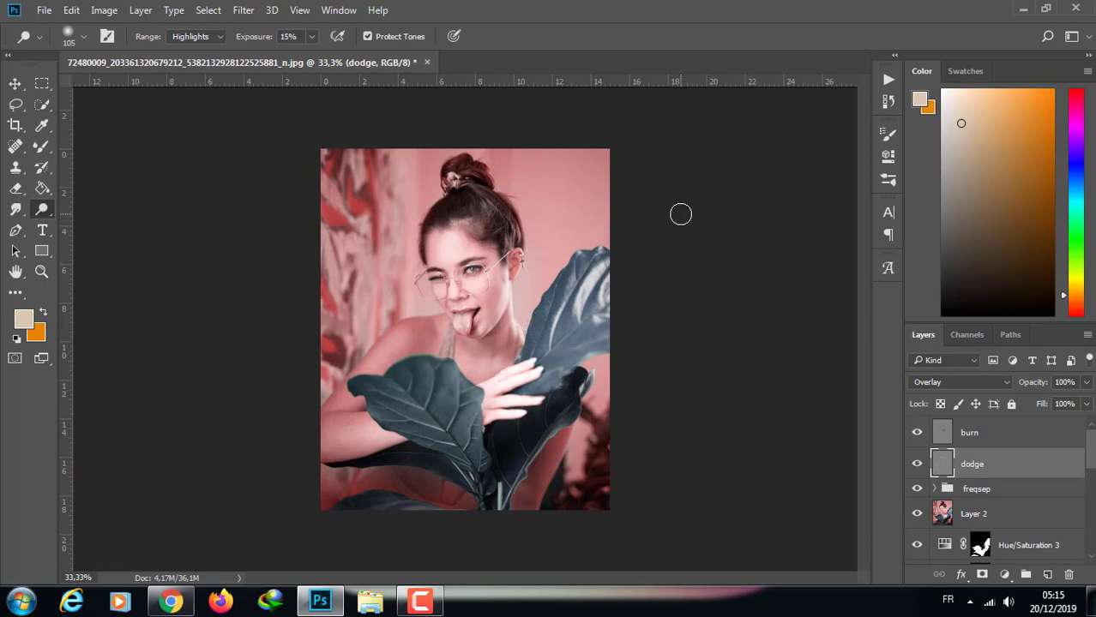
Group the burn and dodge layers and name the group dodhe&burn.
click(957, 431)
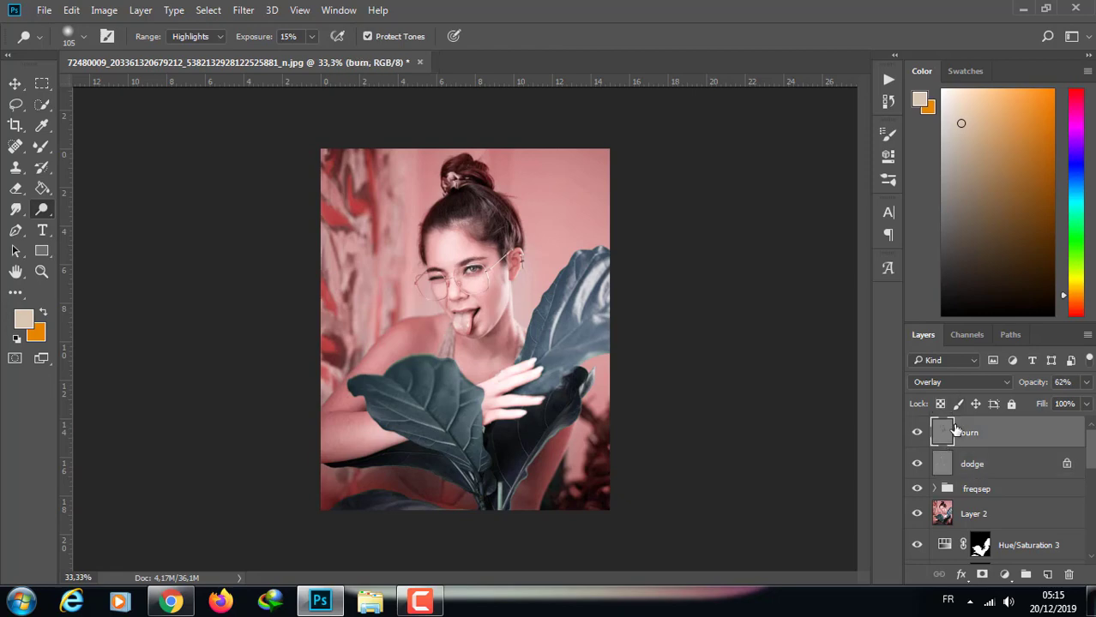
shift+click(959, 461)
click(1025, 574)
double_click(974, 426)
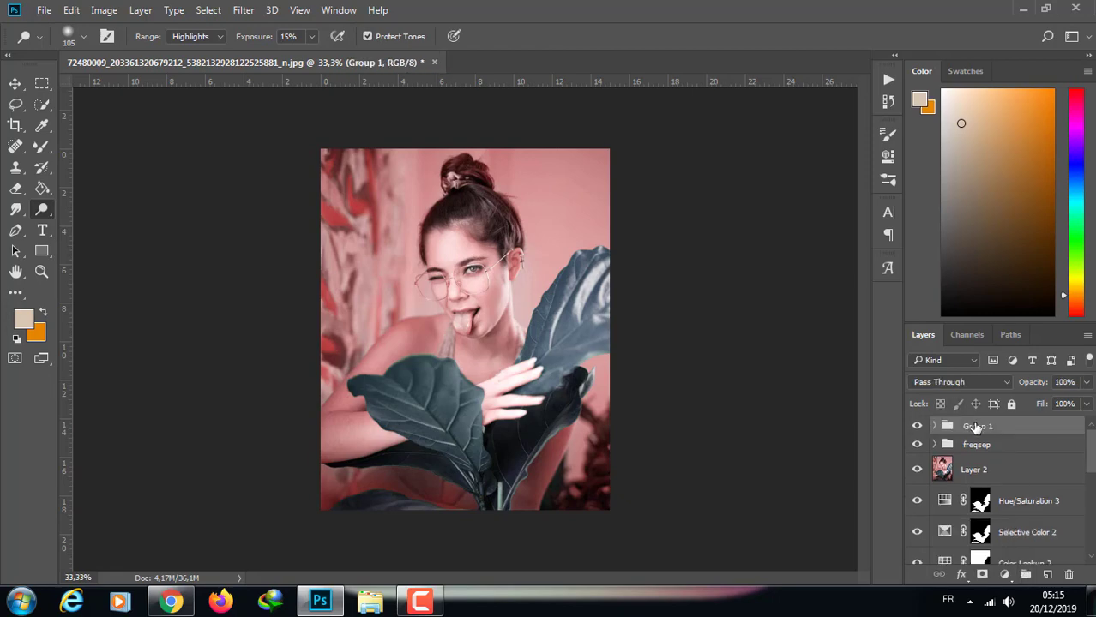
text(dodhe&burn)
key(Return)
Stamp all visible layers into a new merged Layer 3 on top.
click(243, 10)
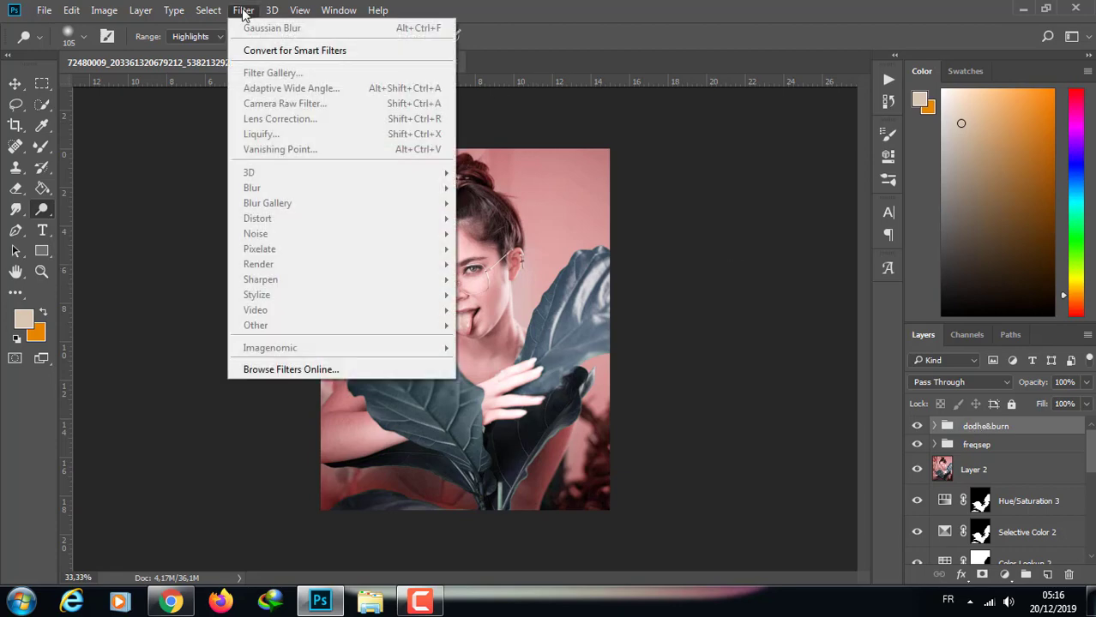
click(1017, 423)
key(shift+ctrl+alt+e)
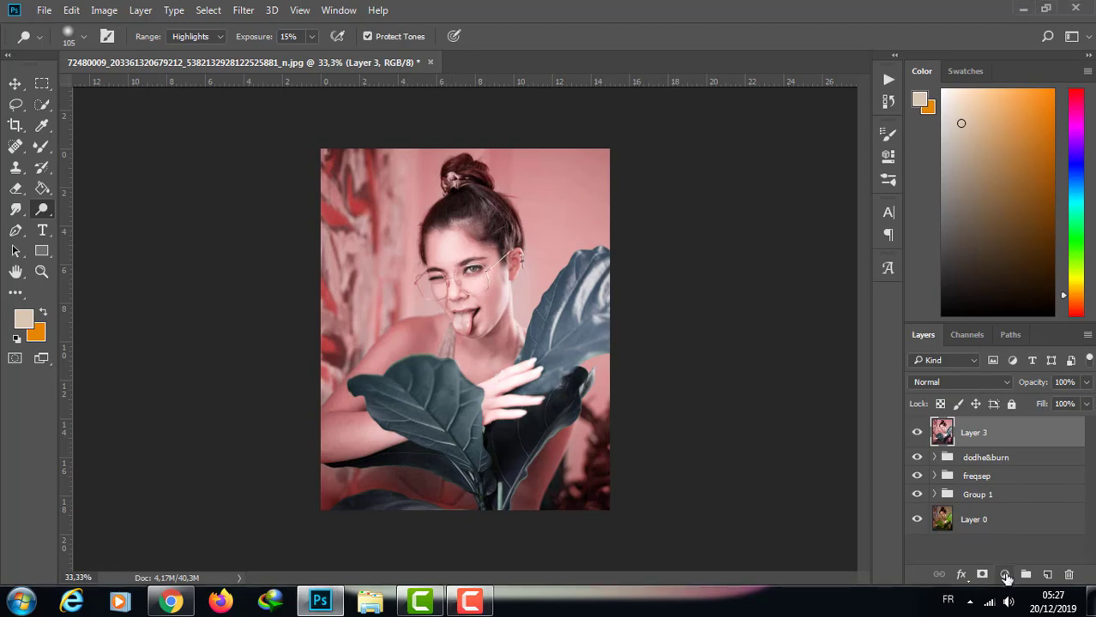
Add a Levels adjustment with input levels 0, 0.85 and 245, comparing it on and off.
click(1004, 573)
click(989, 301)
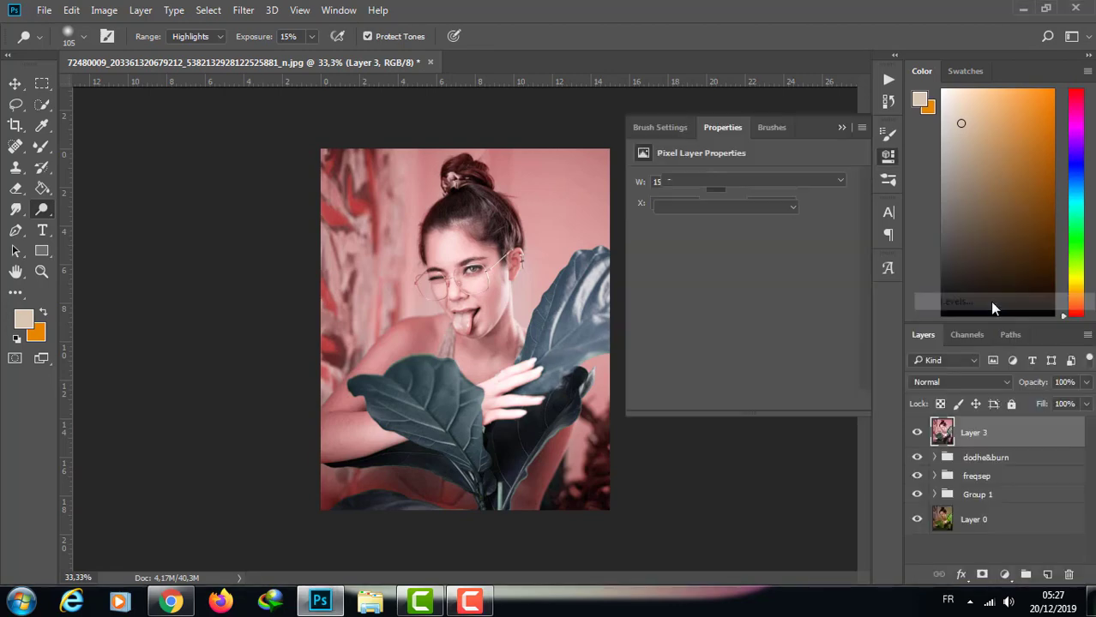
drag(748, 293, 762, 293)
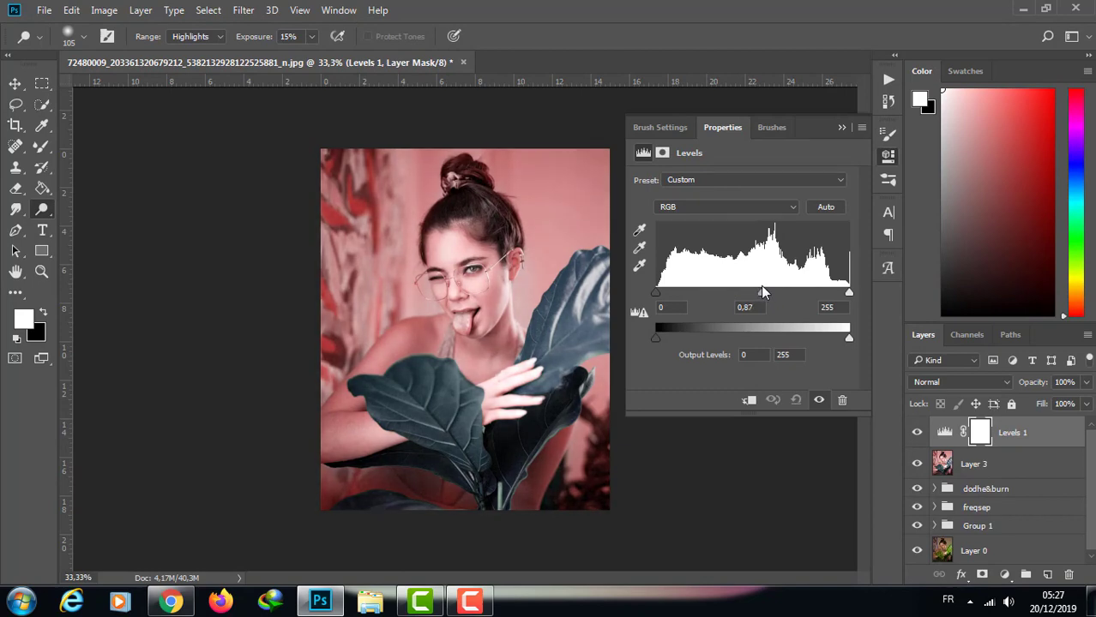
drag(848, 293, 844, 294)
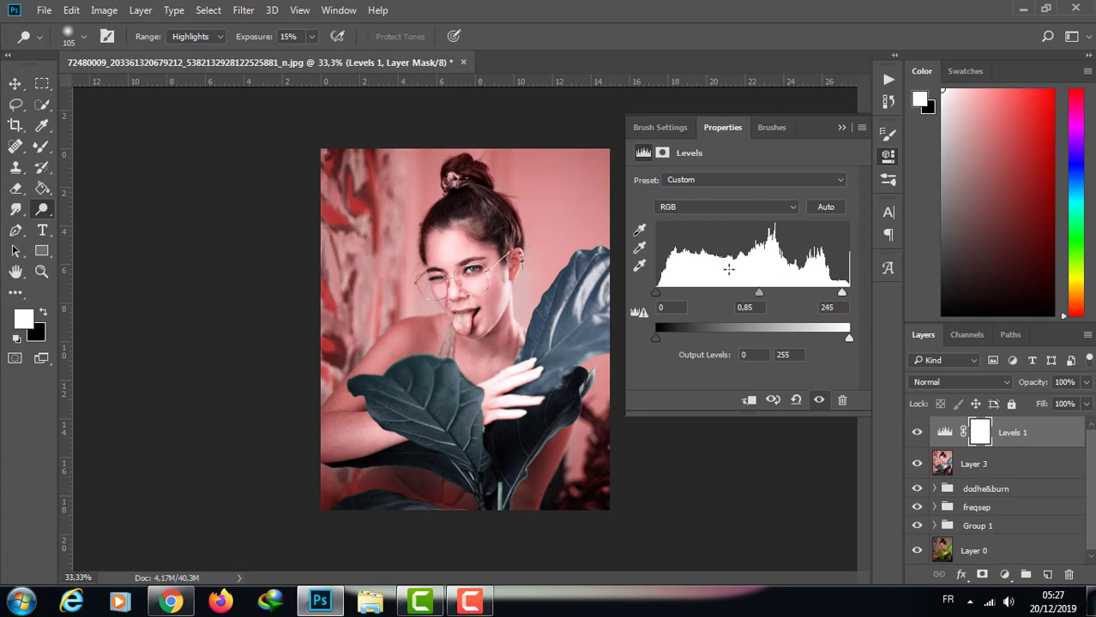
drag(657, 293, 657, 295)
click(918, 433)
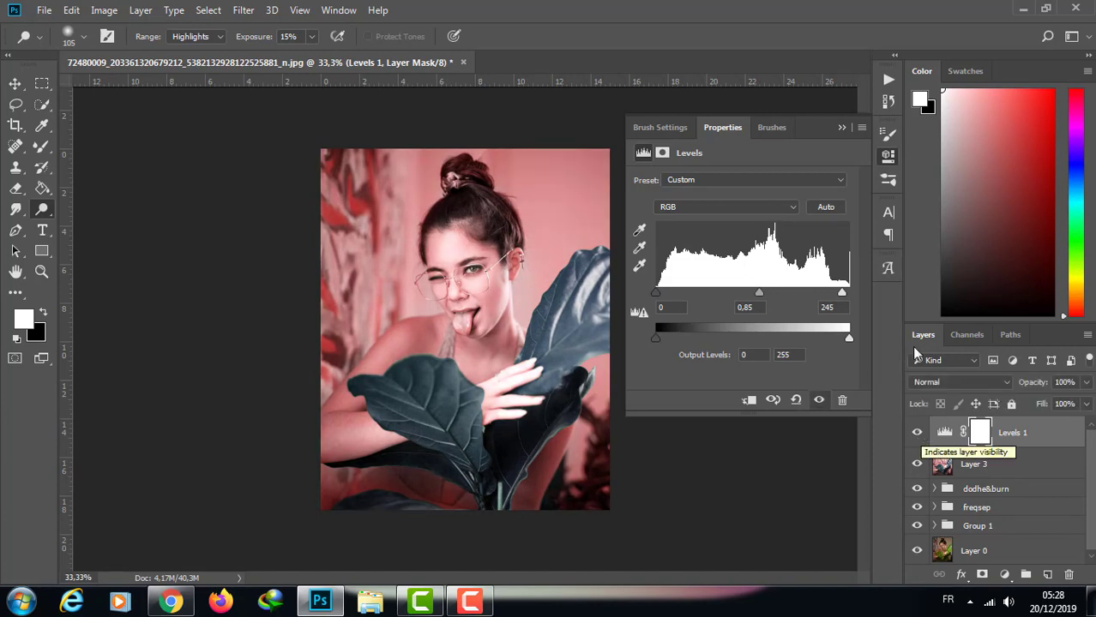
click(842, 127)
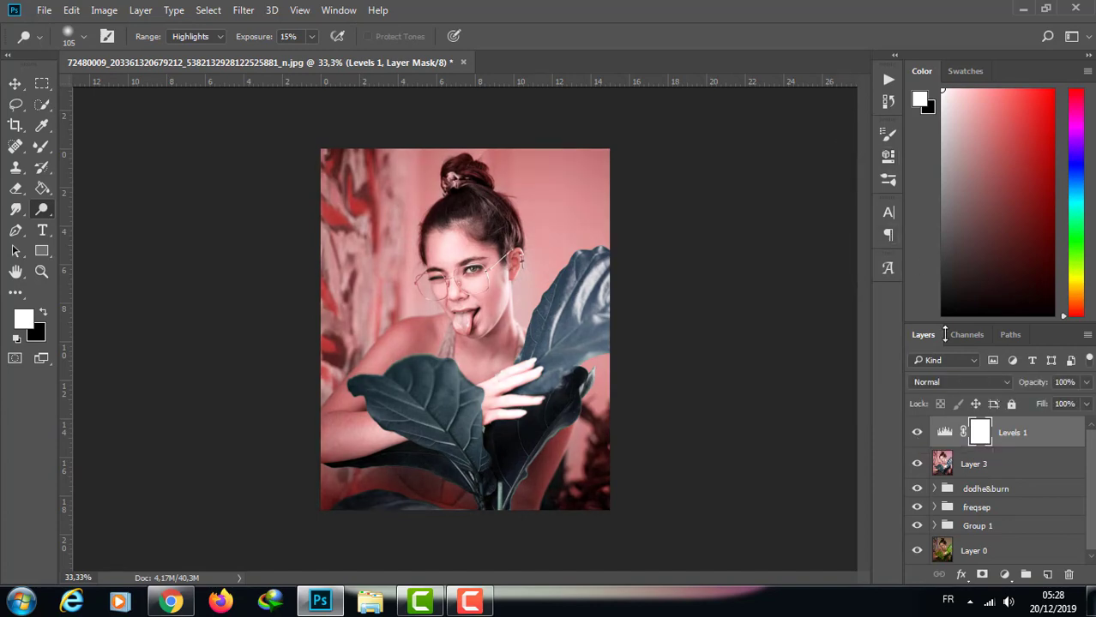
Add Brightness/Contrast at brightness -10 and contrast 17, then zoom the view to 50%.
click(1007, 576)
click(977, 280)
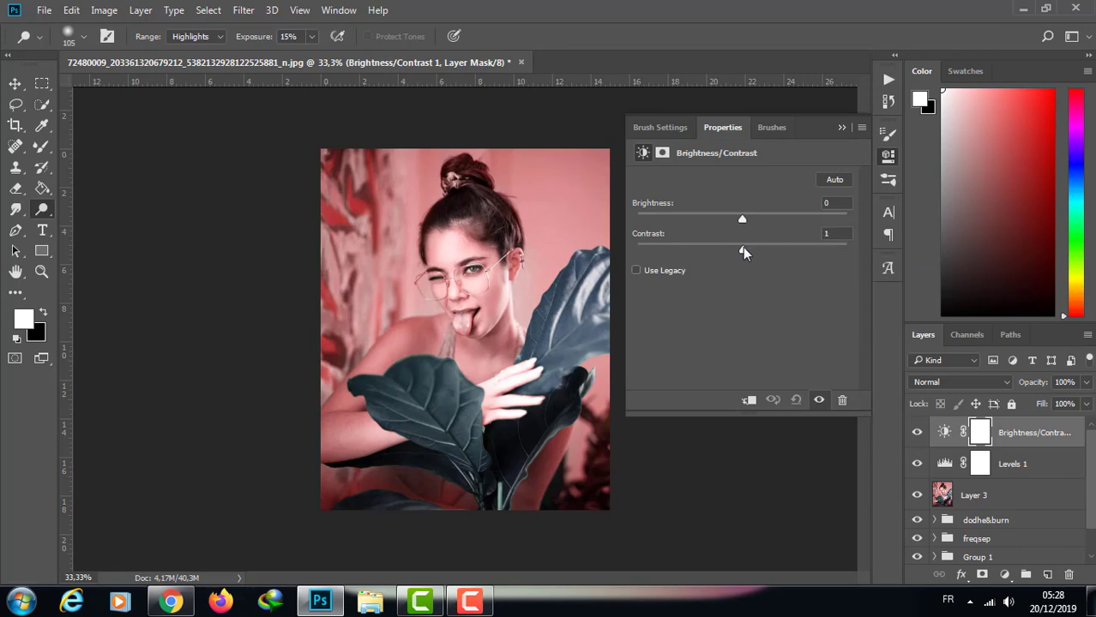
mouse_move(766, 244)
mouse_down()
mouse_move(749, 247)
mouse_move(735, 215)
mouse_up()
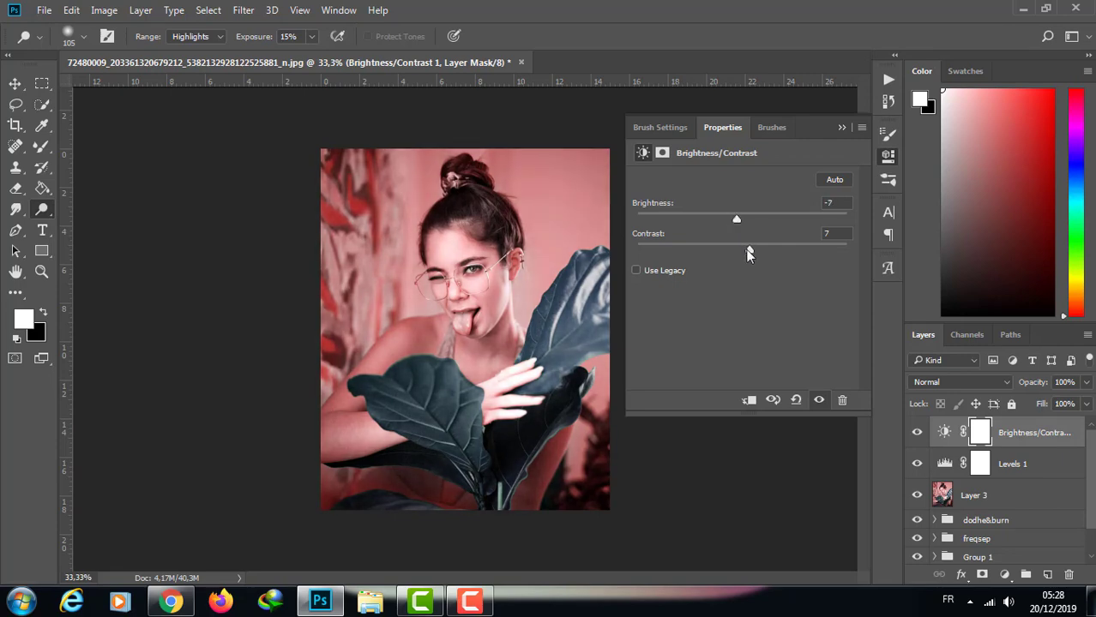
drag(756, 249, 736, 220)
click(916, 464)
click(917, 464)
key(ctrl+plus)
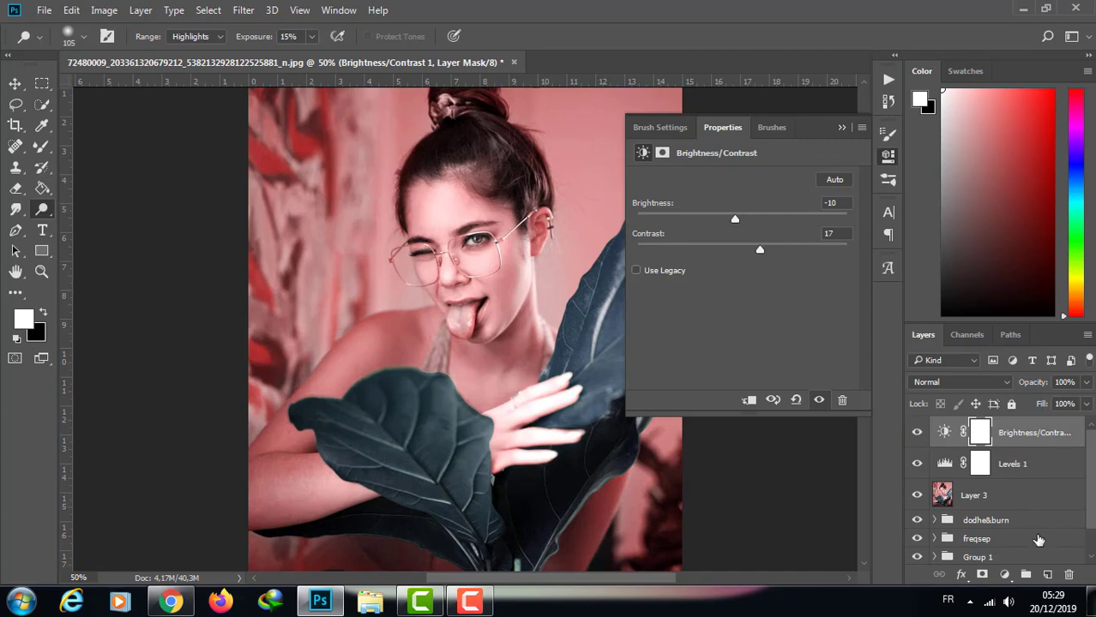
click(888, 155)
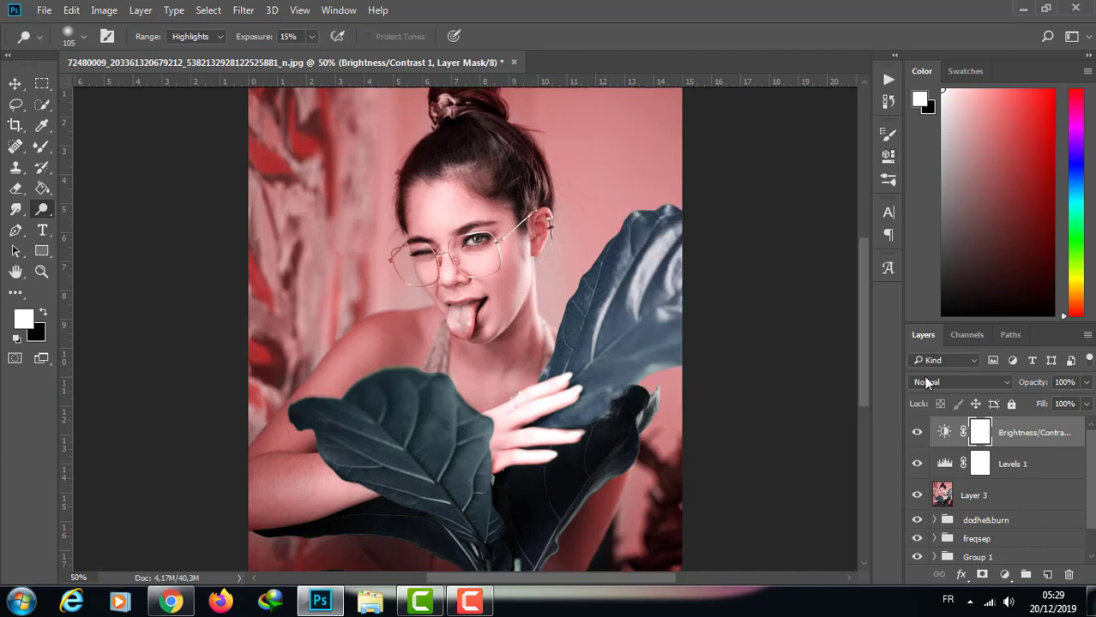
Add a Curves adjustment with a lifted midpoint and invert its mask to black.
click(1005, 575)
click(957, 322)
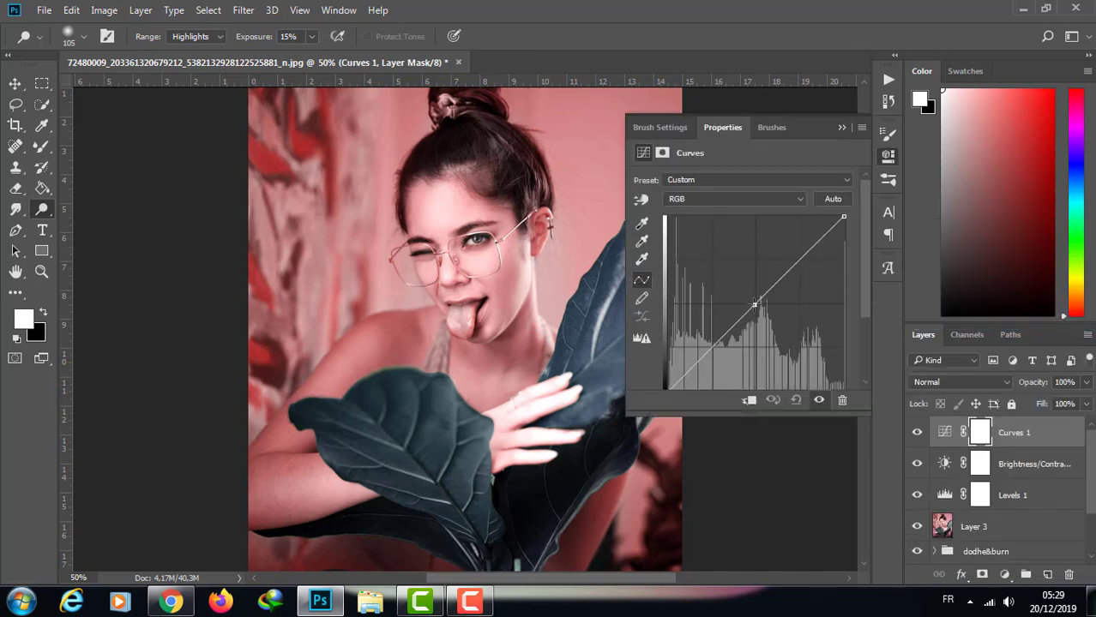
drag(733, 322, 741, 296)
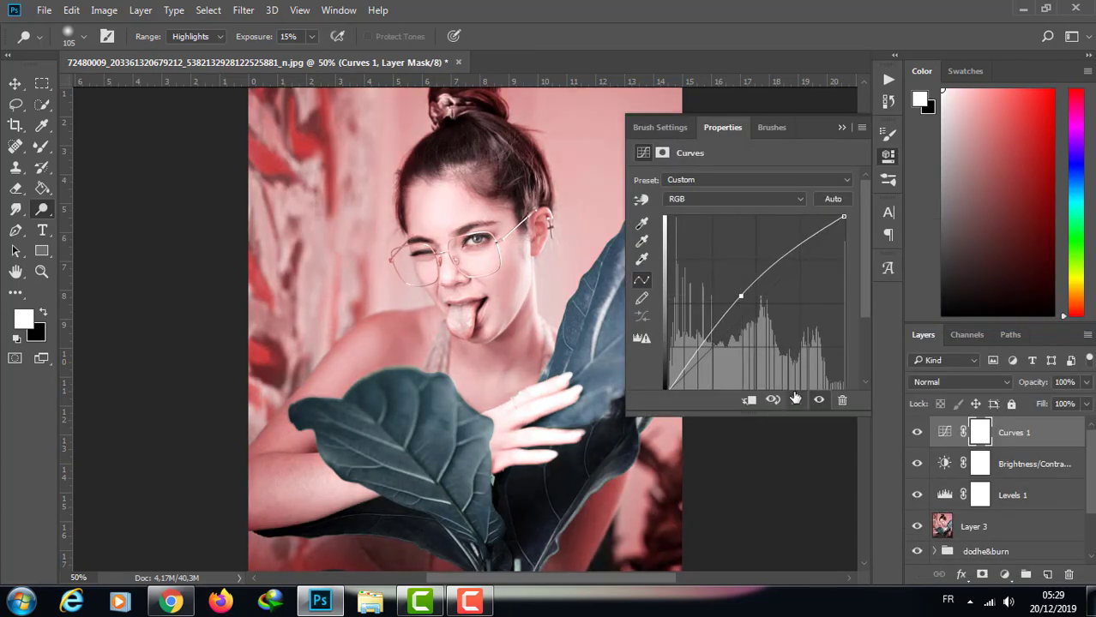
click(981, 432)
click(800, 355)
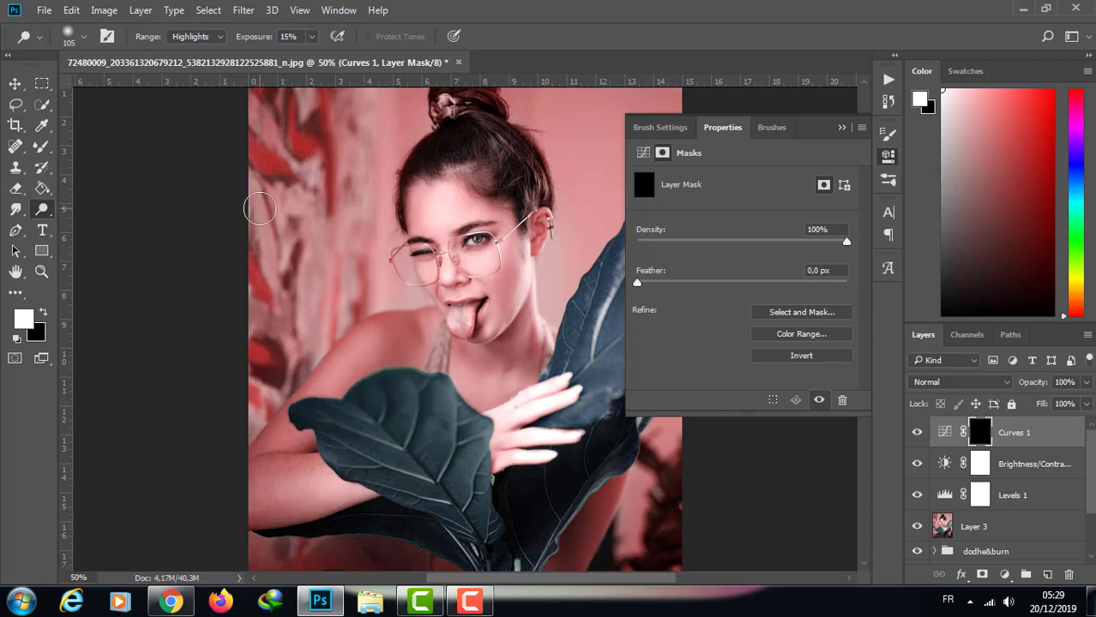
Switch to the regular Brush tool and enlarge it to 111 px.
click(40, 146)
click(77, 152)
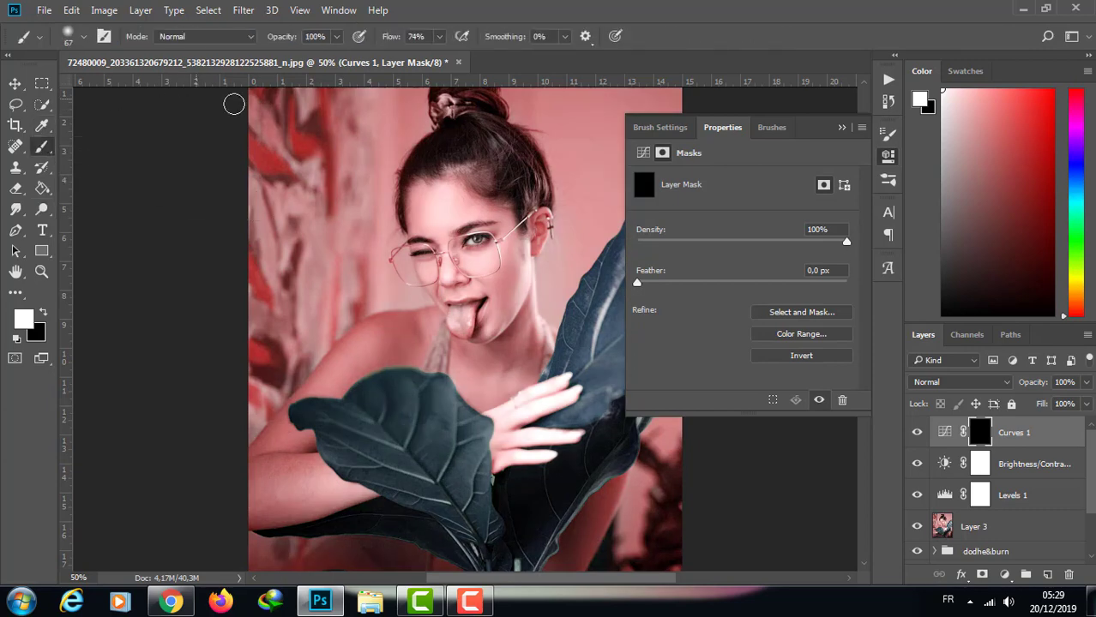
click(83, 36)
click(842, 126)
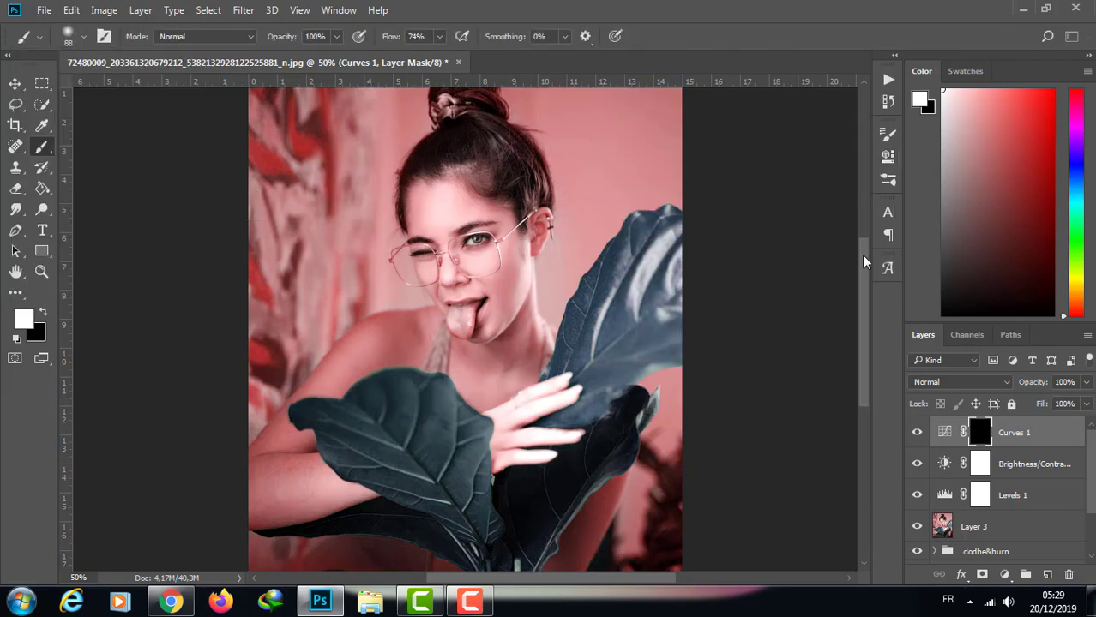
scroll(861, 254, up, 2)
click(77, 38)
drag(147, 86, 271, 109)
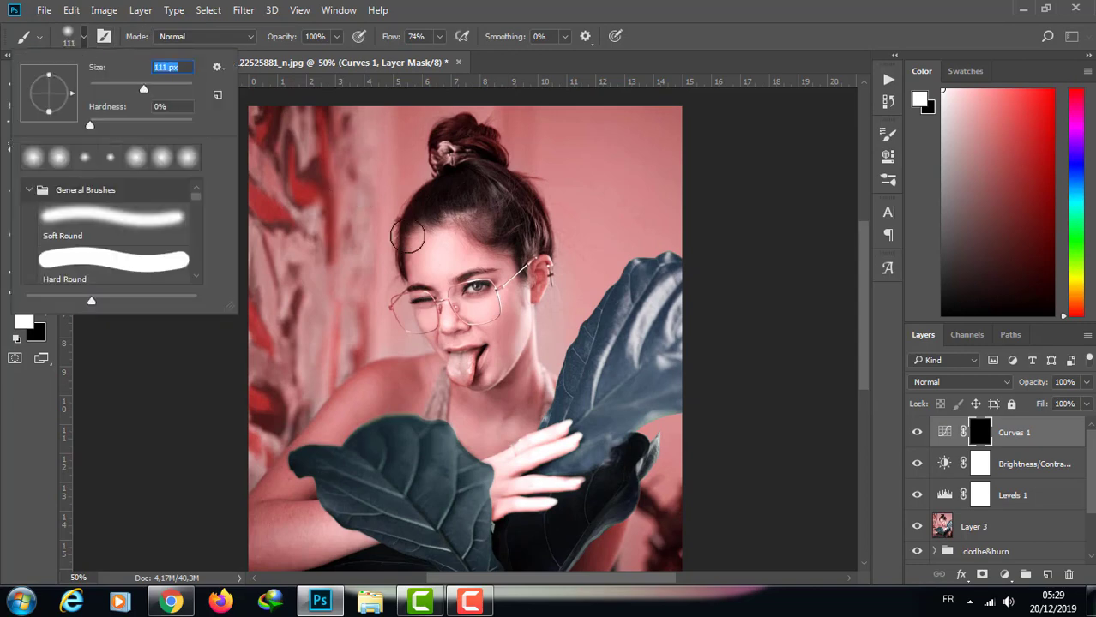
click(446, 256)
Paint the Curves brightening back onto the eye and tongue with a 73 px brush.
click(449, 261)
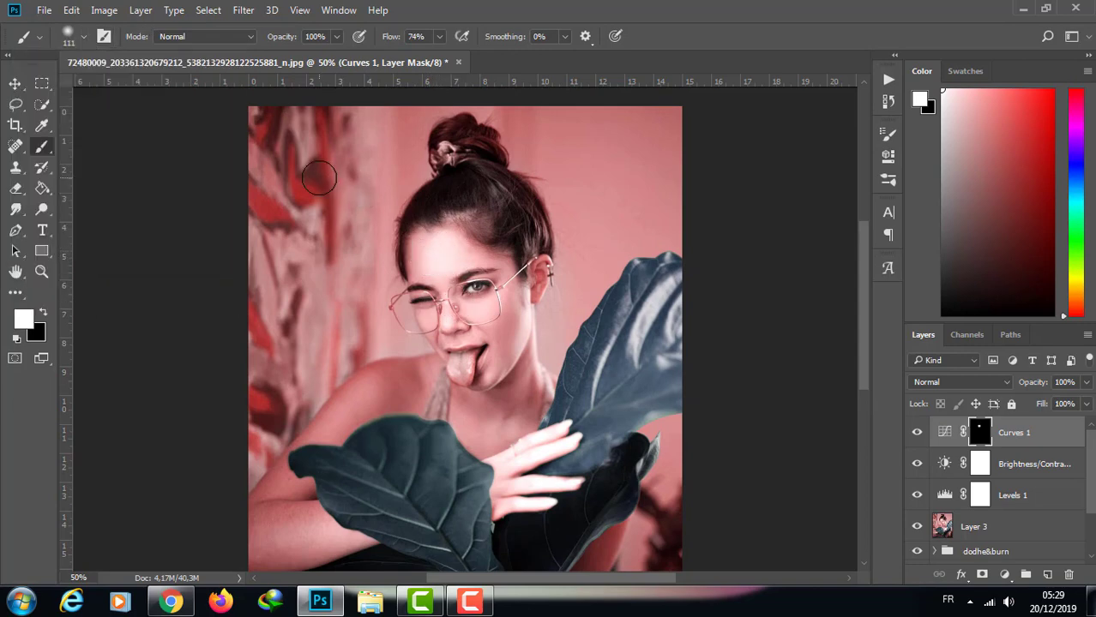
click(84, 37)
drag(112, 91, 105, 89)
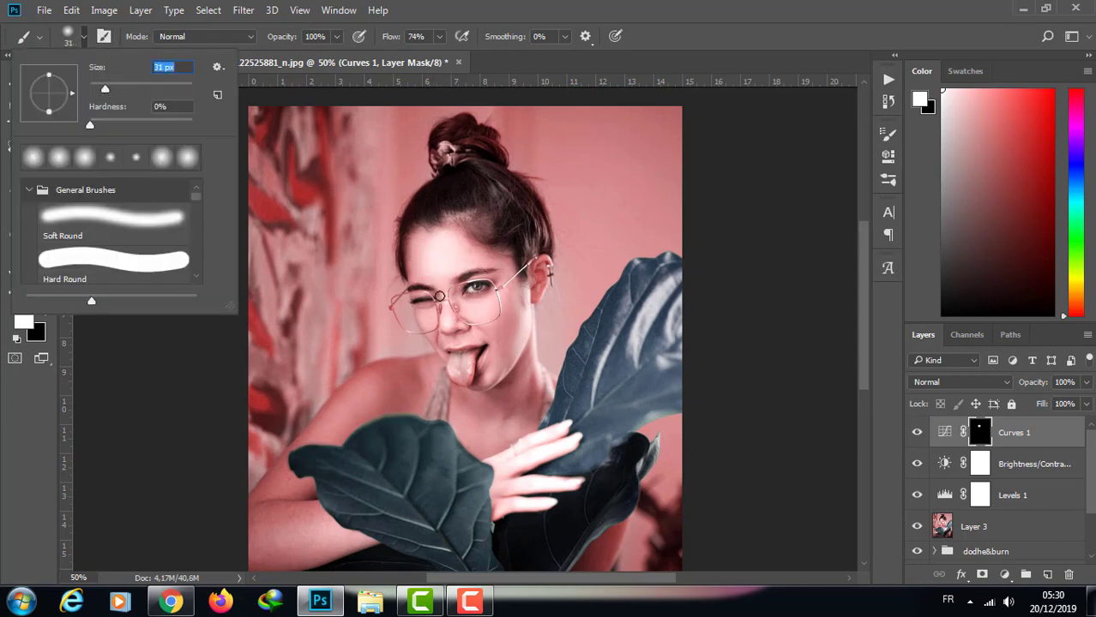
text(37)
key(Return)
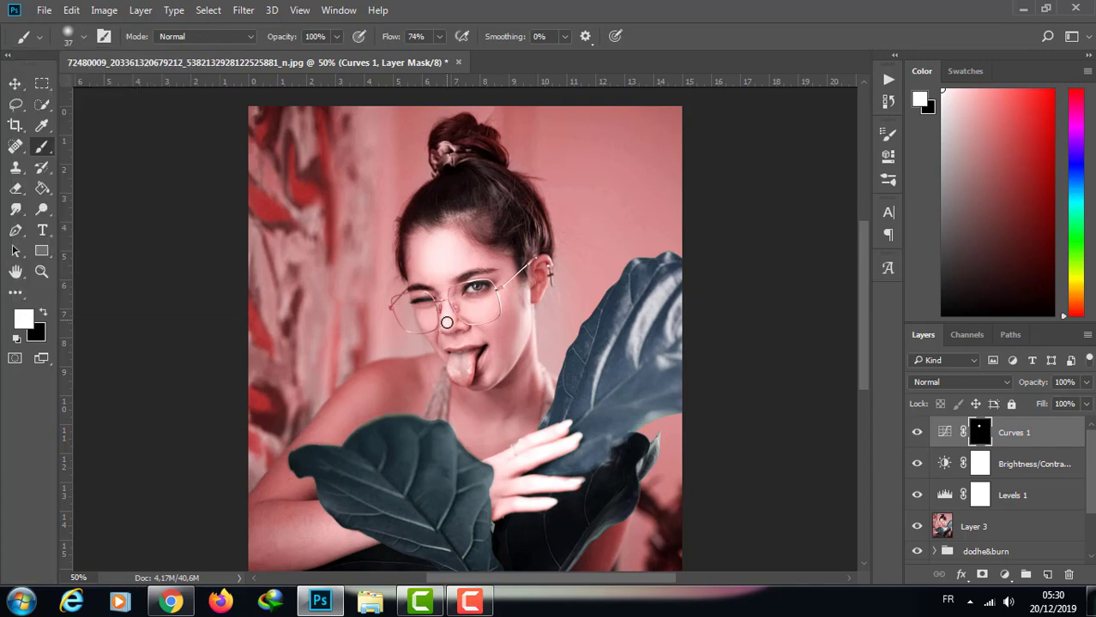
click(84, 38)
click(129, 89)
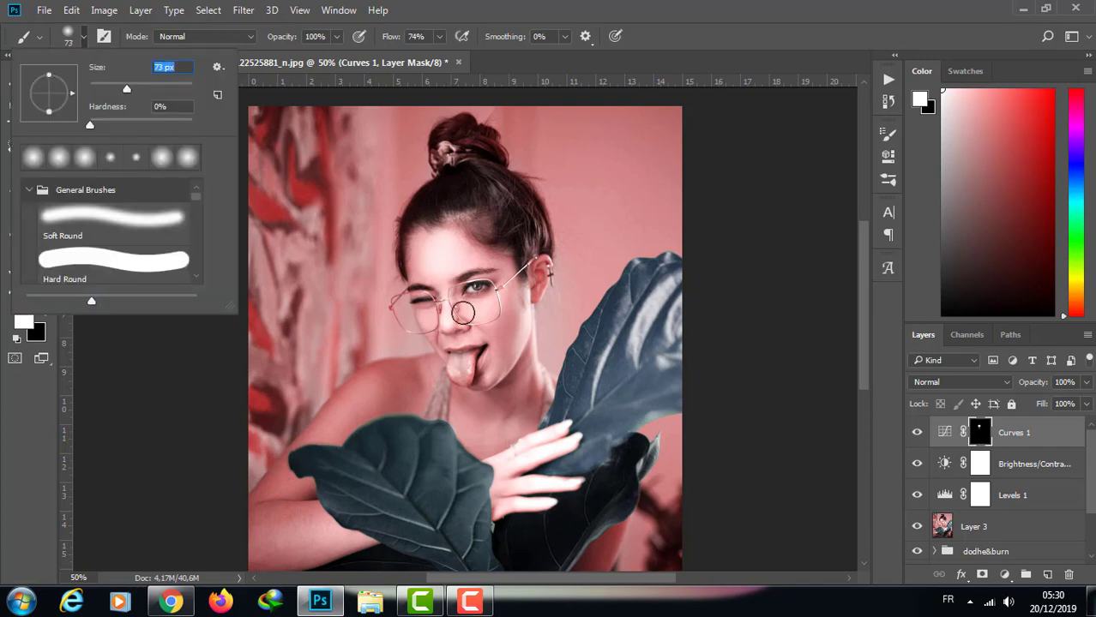
key(Return)
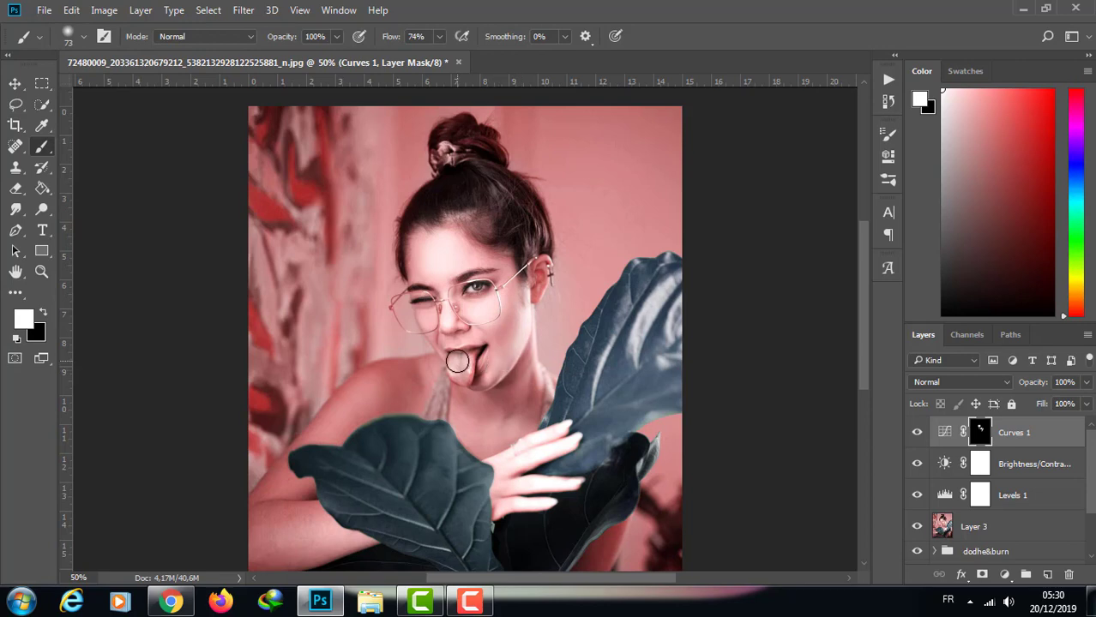
click(459, 360)
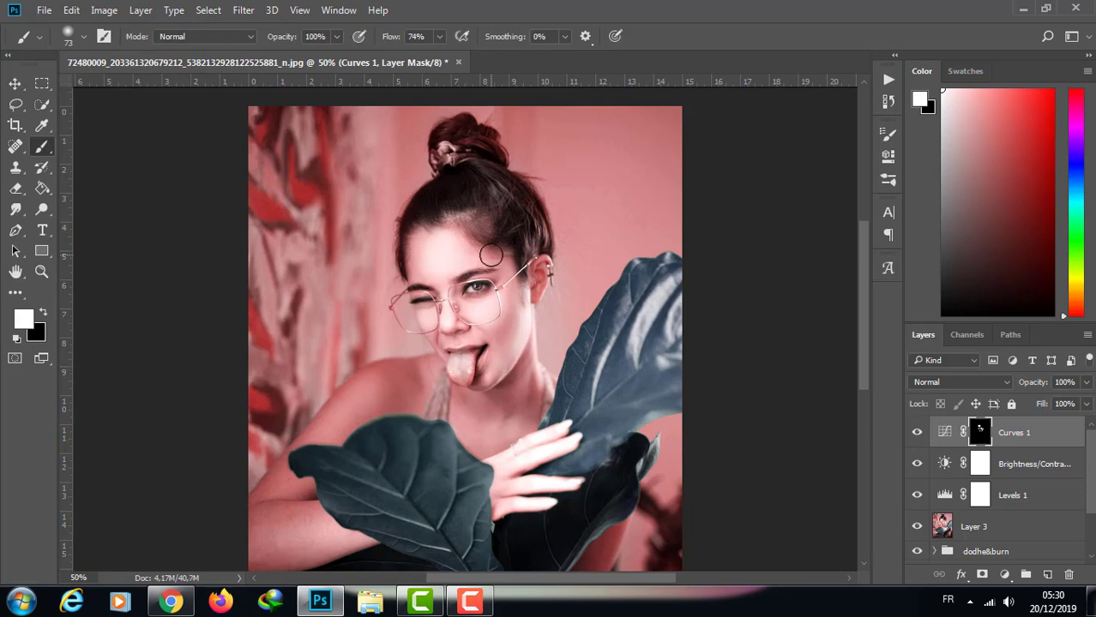
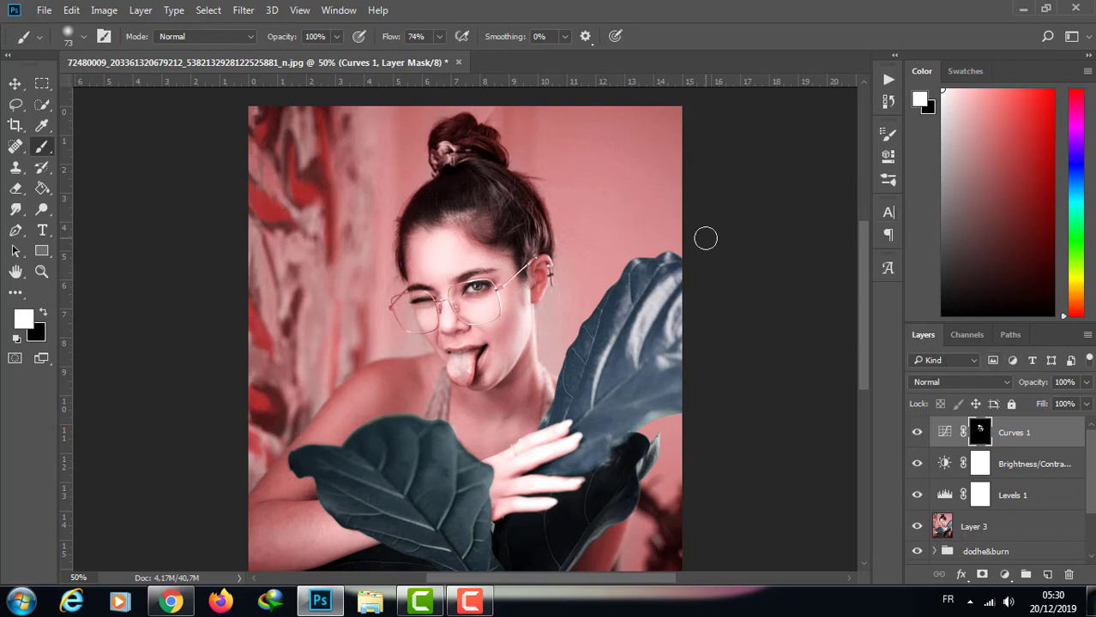
Zoom out and lower the opacity of the Curves 1 adjustment.
key(ctrl+minus)
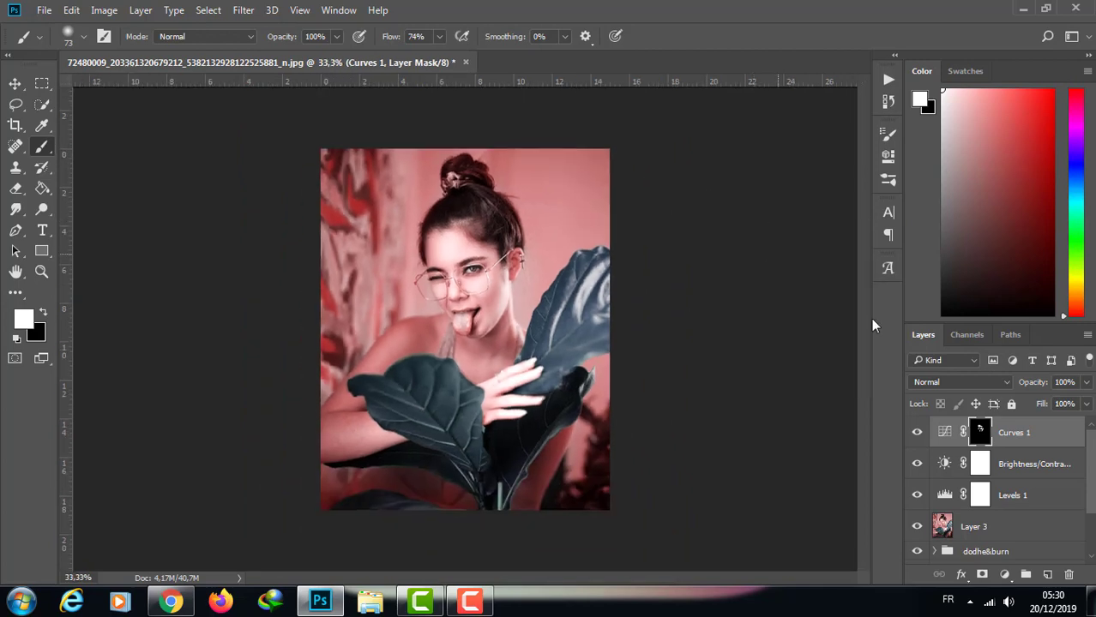
click(1087, 383)
drag(1082, 404, 1065, 406)
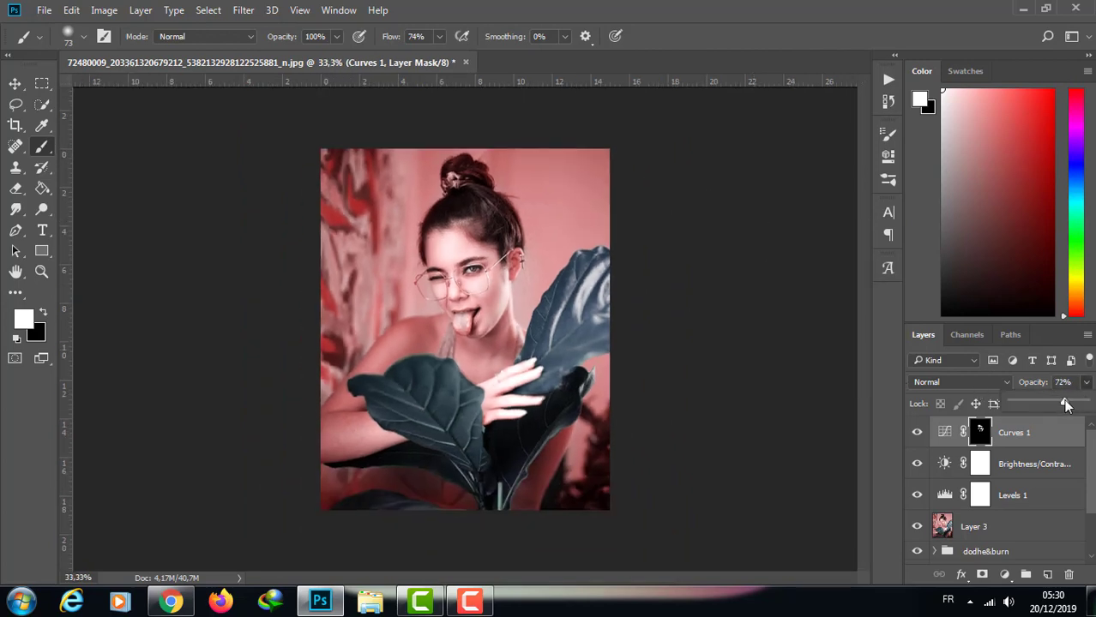
click(917, 433)
Apply a Gaussian Blur of about 48 px radius to the Curves 1 mask.
key(ctrl+plus)
key(ctrl+plus)
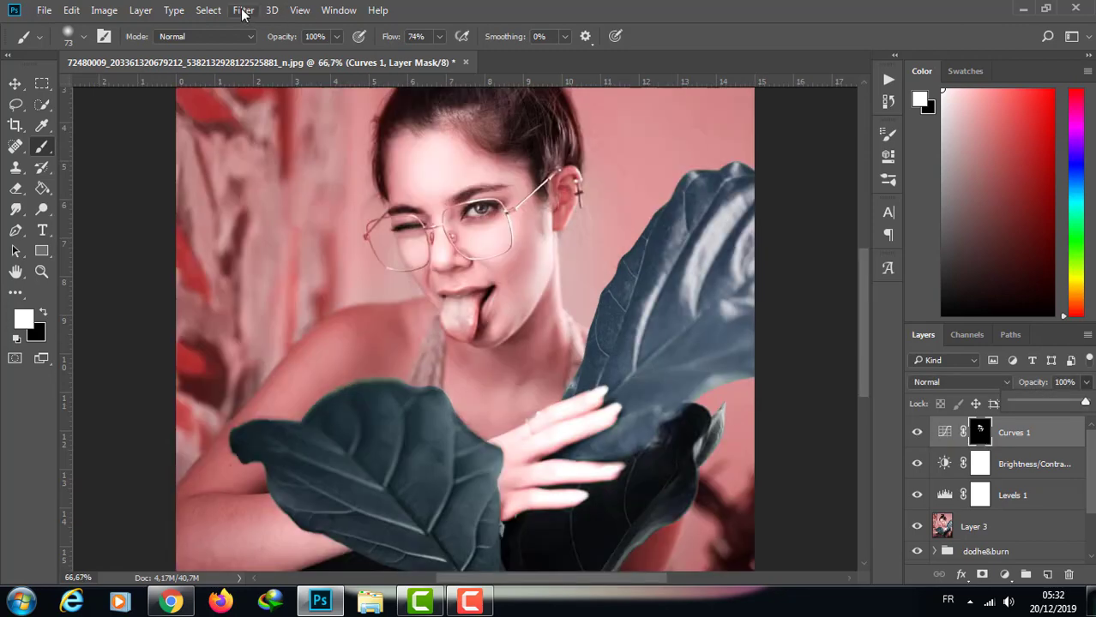
click(242, 9)
mouse_move(252, 188)
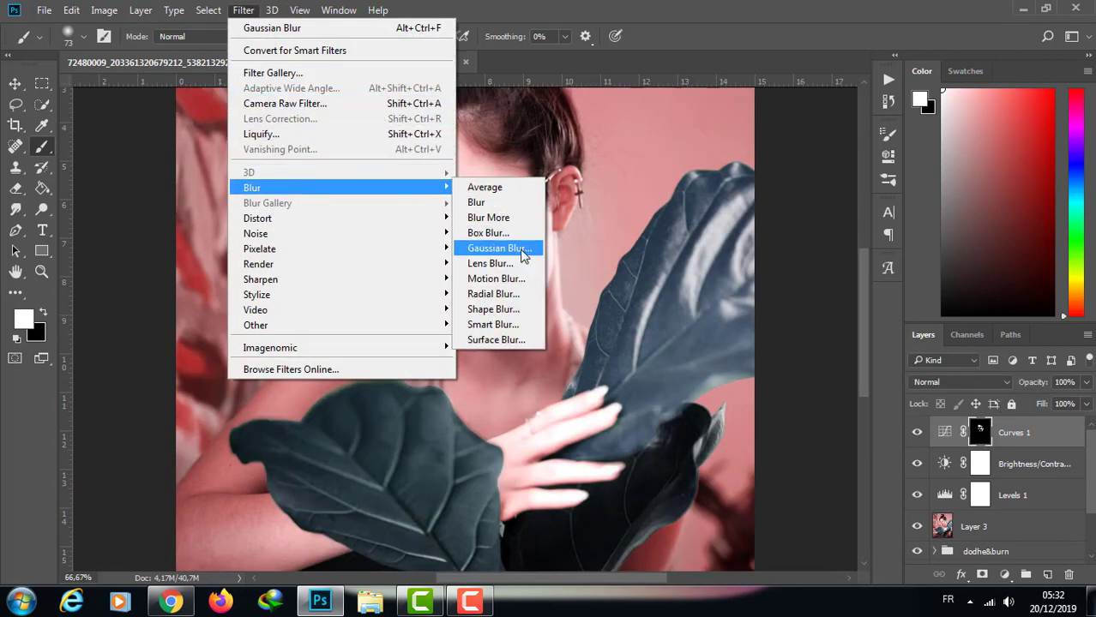
click(499, 248)
mouse_move(762, 315)
mouse_down()
mouse_move(751, 314)
mouse_move(775, 309)
mouse_up()
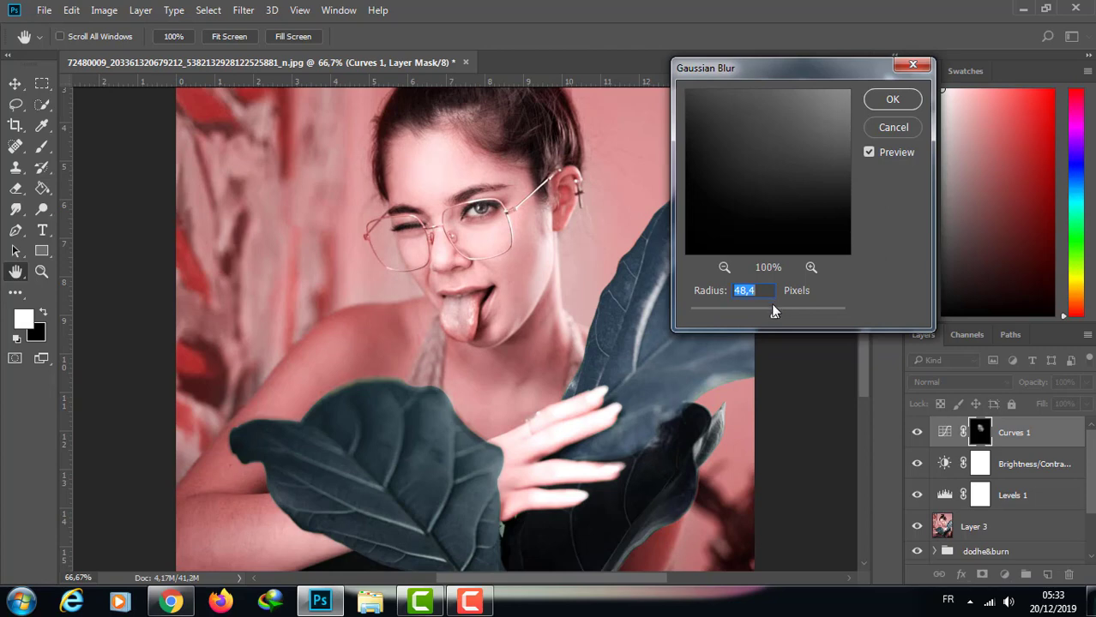
click(888, 102)
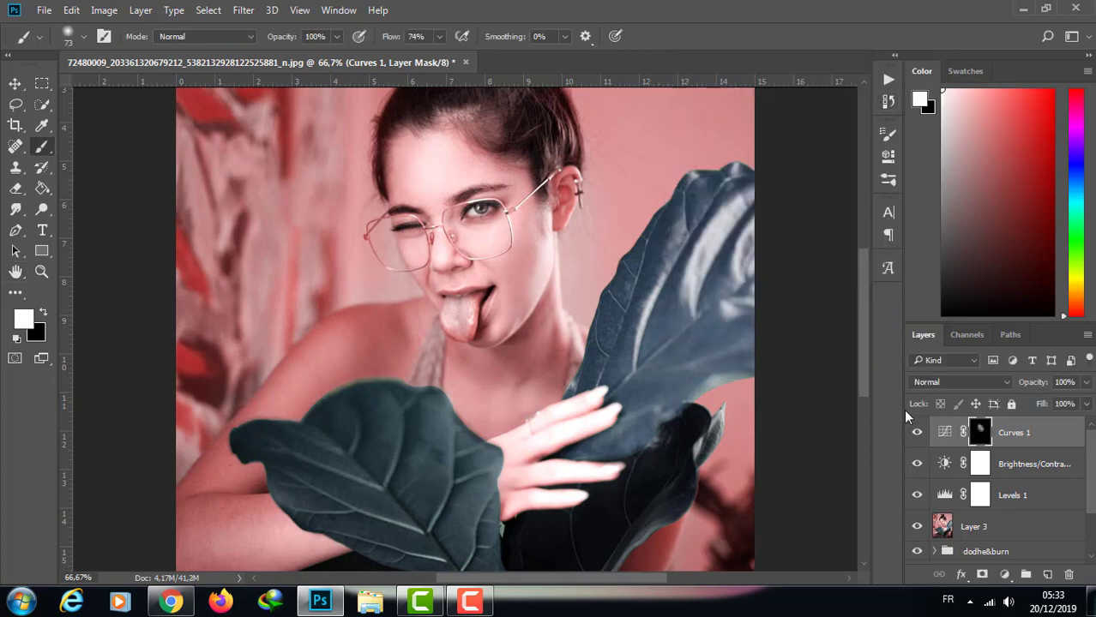
Toggle Curves 1 on and off to compare the face, then undo the last change.
click(916, 433)
click(917, 433)
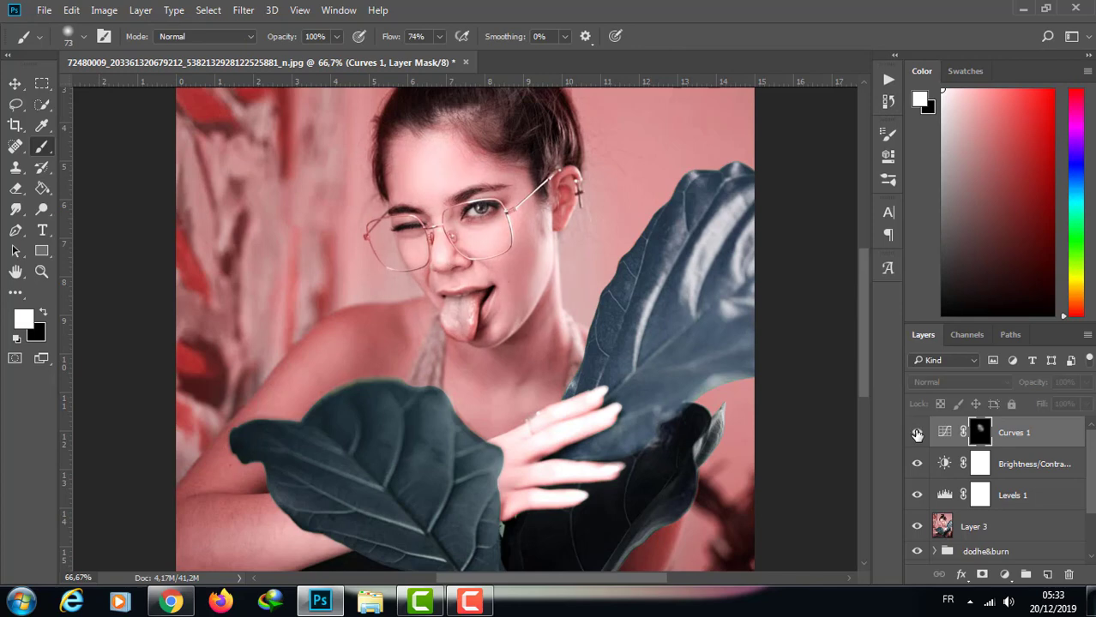
click(916, 433)
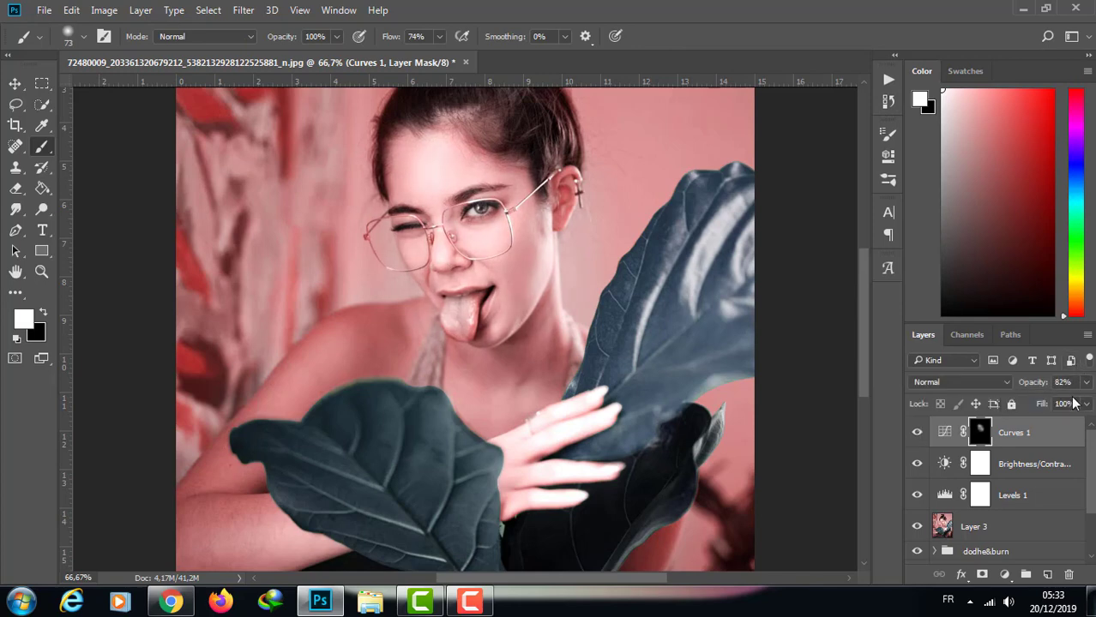
key(ctrl+minus)
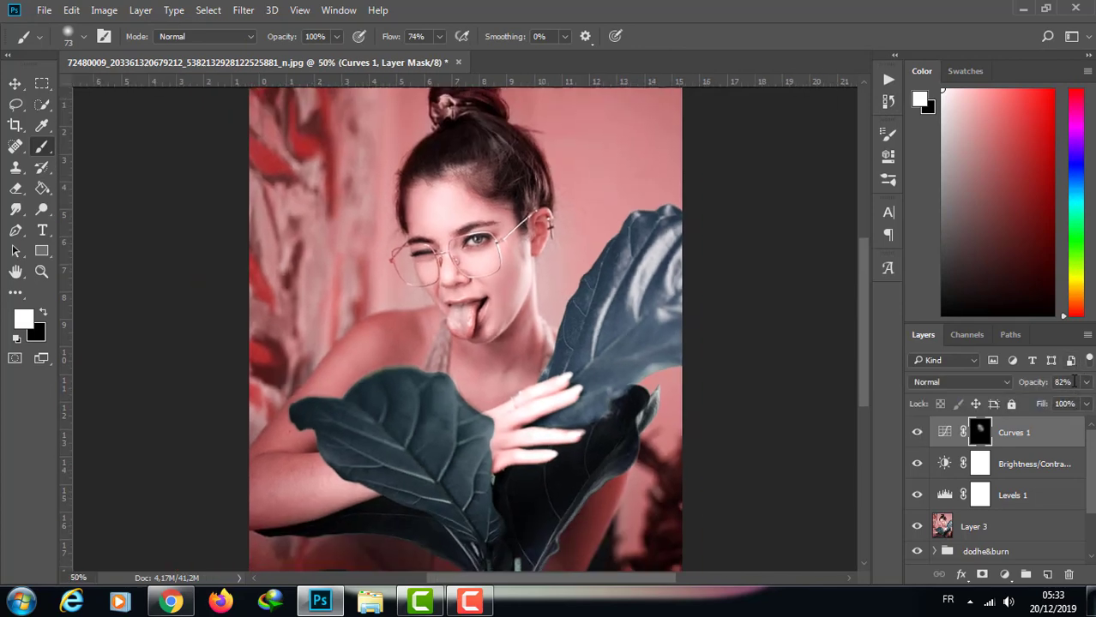
key(ctrl+minus)
key(ctrl+minus)
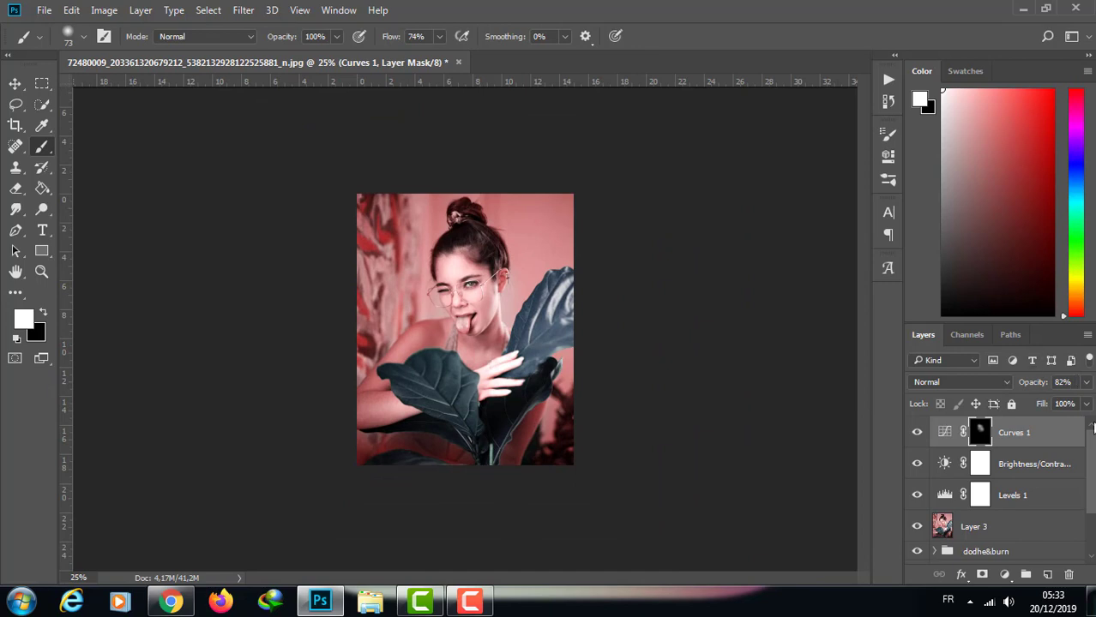
click(917, 433)
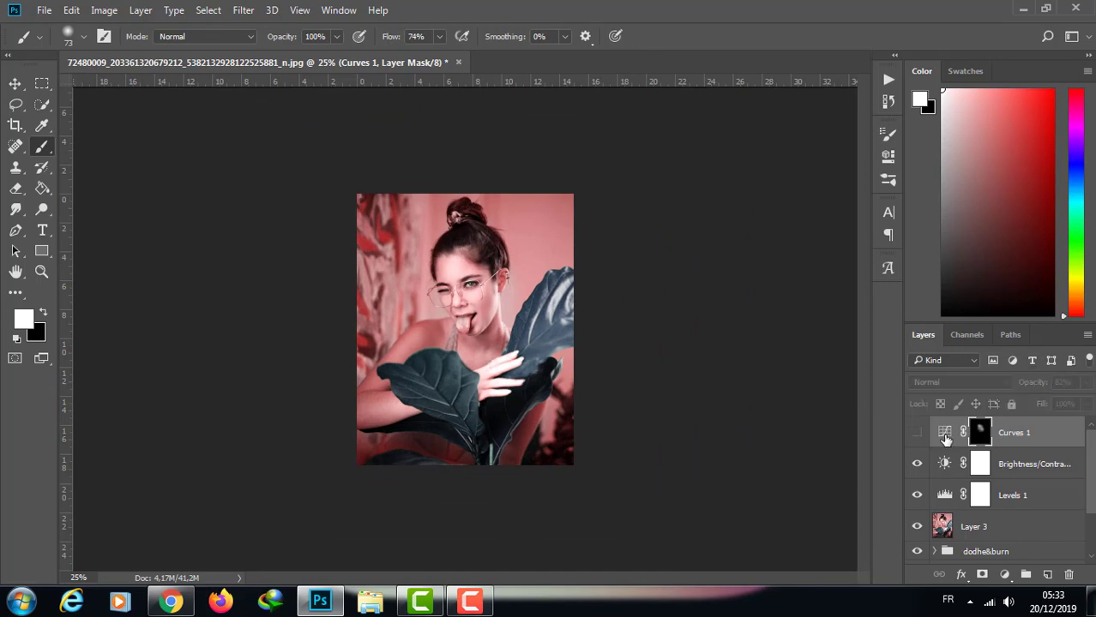
click(920, 434)
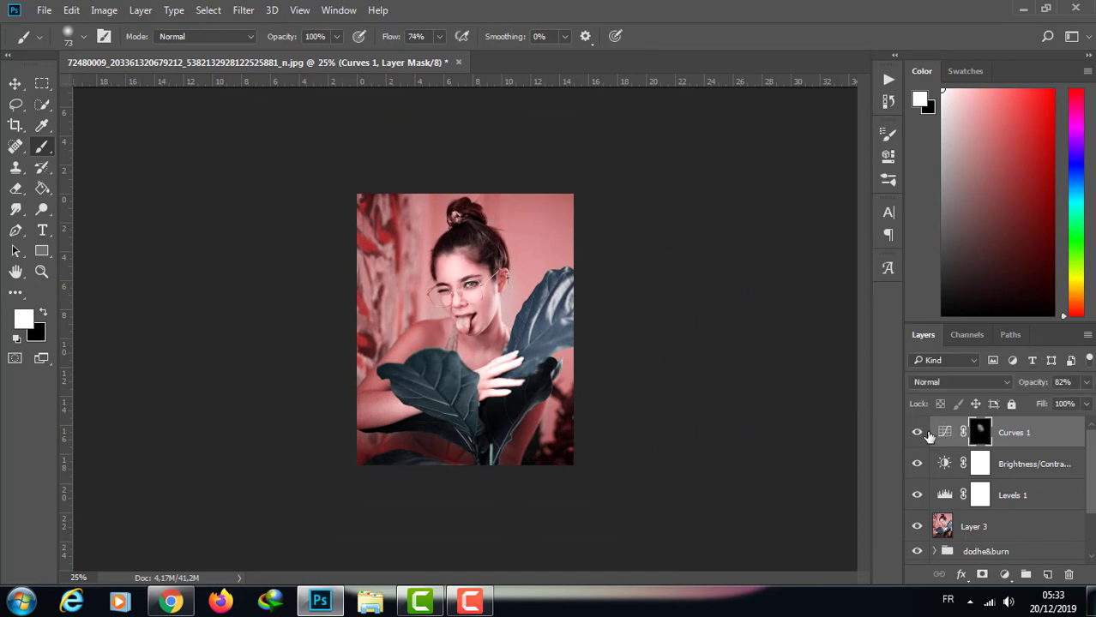
key(ctrl+z)
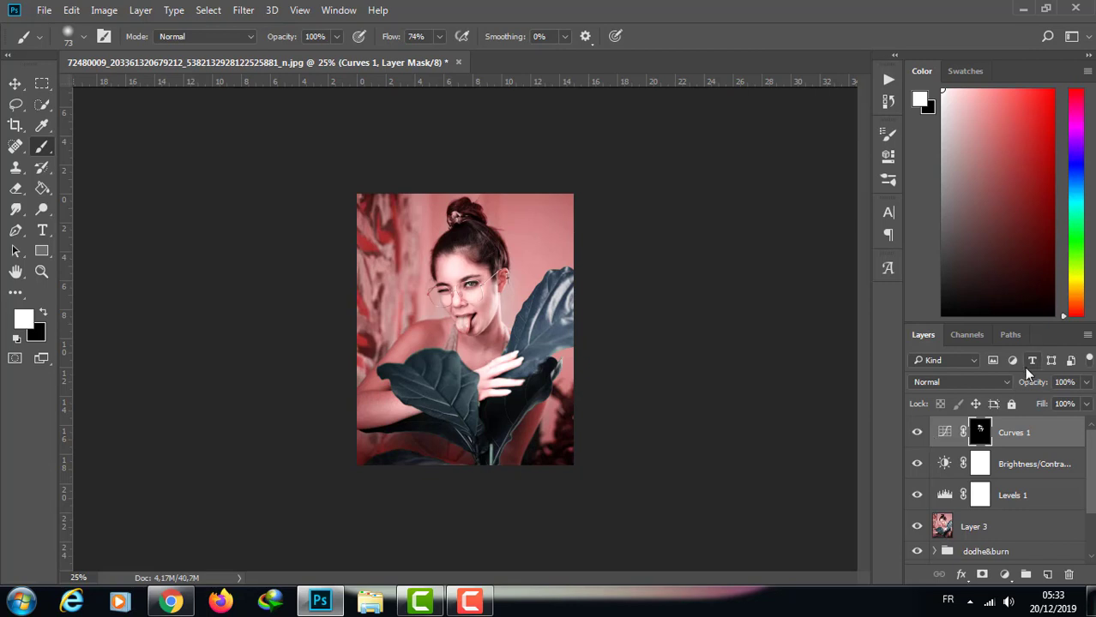
Reduce Curves 1 to 74% fill and a lower opacity.
click(1086, 404)
drag(1082, 424, 1067, 427)
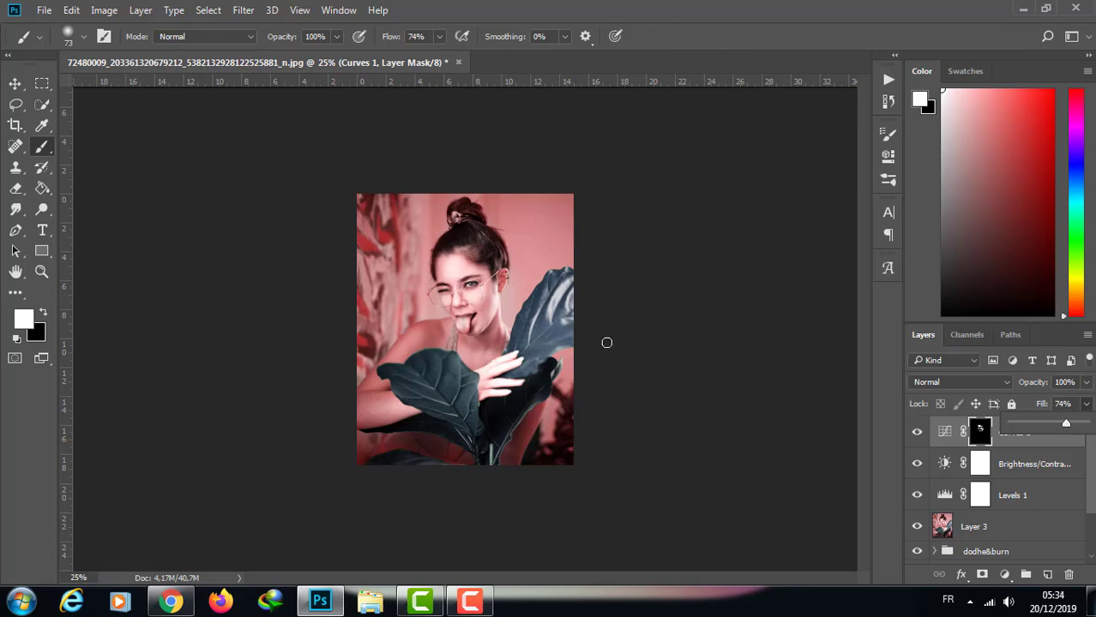
click(908, 444)
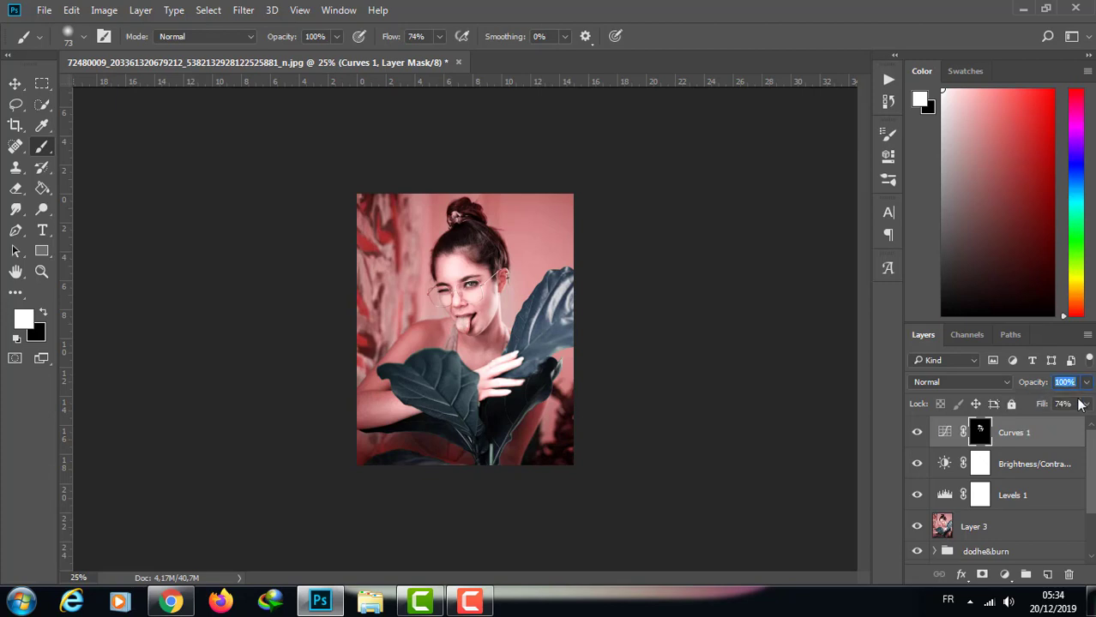
click(1086, 404)
click(1085, 381)
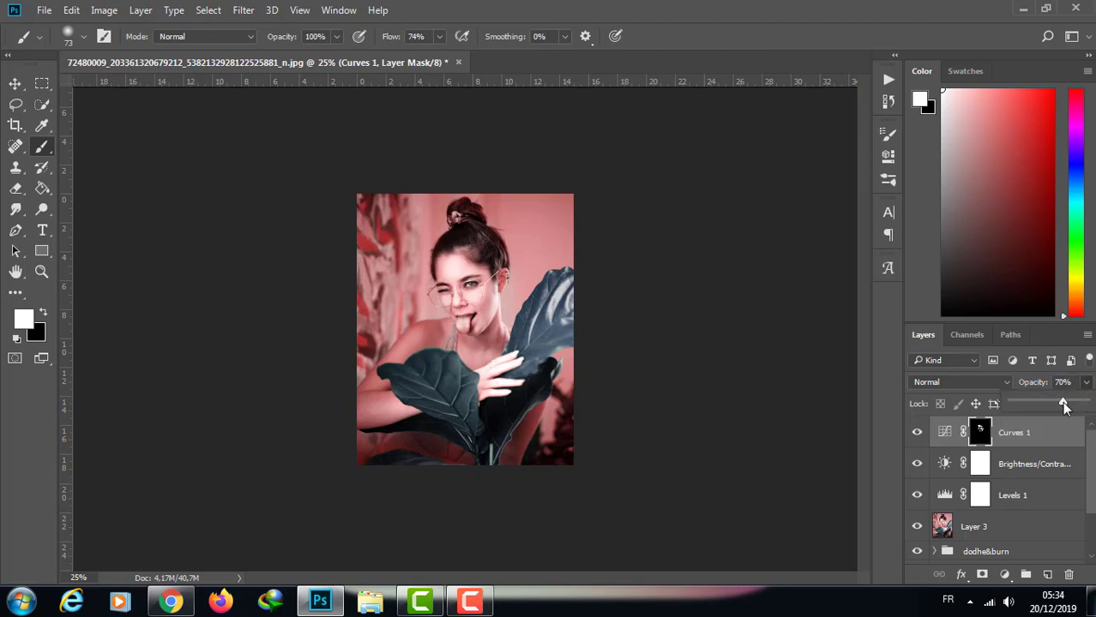
click(922, 428)
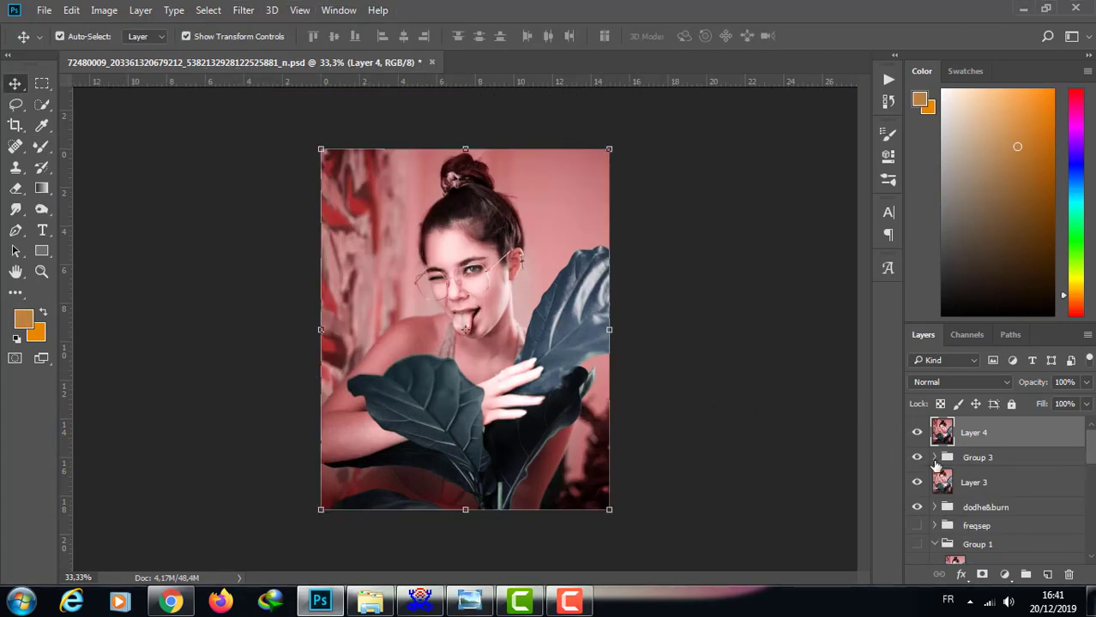
Duplicate Layer 4, copy the plant mask onto the copy, and load it as a selection.
click(935, 457)
click(949, 476)
scroll(1091, 452, down, 3)
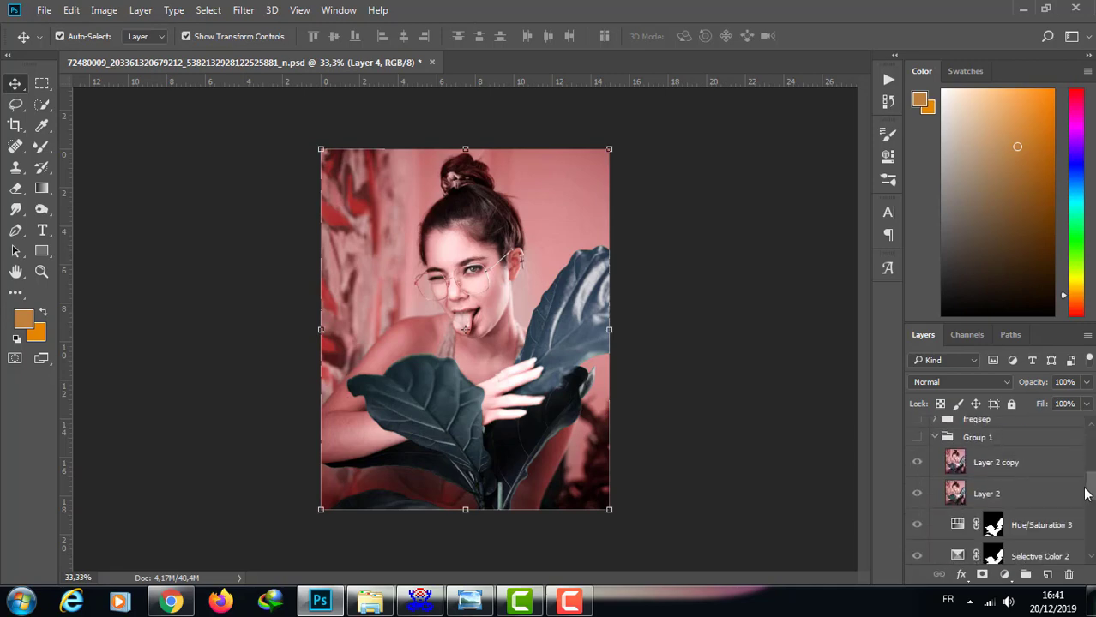
scroll(1091, 452, up, 3)
key(ctrl+j)
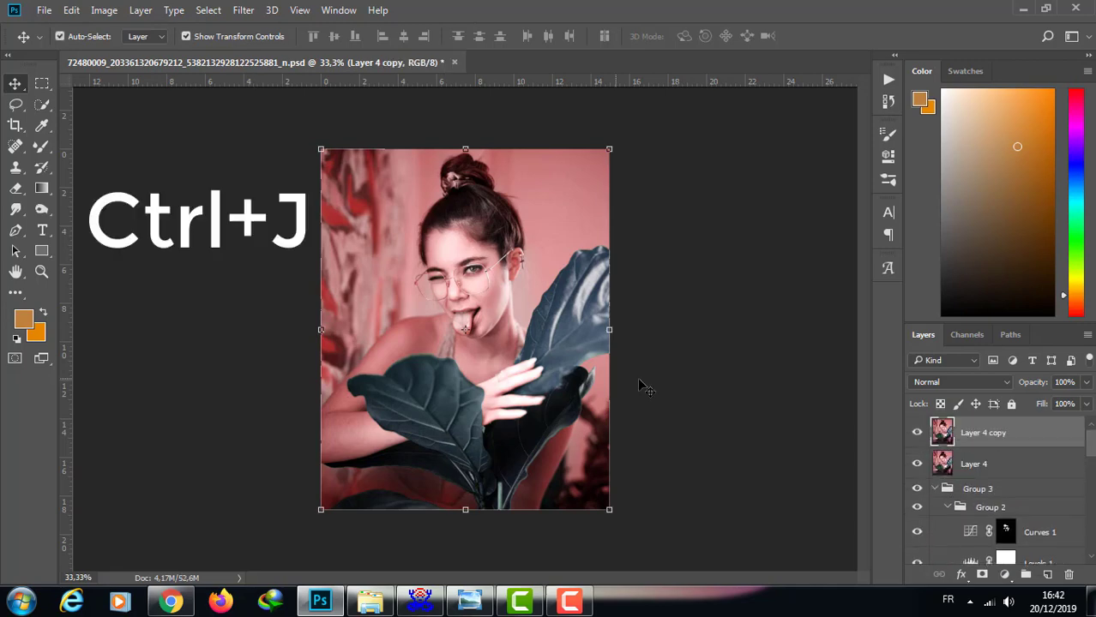
mouse_move(983, 432)
mouse_down()
mouse_move(970, 355)
mouse_move(974, 433)
mouse_up()
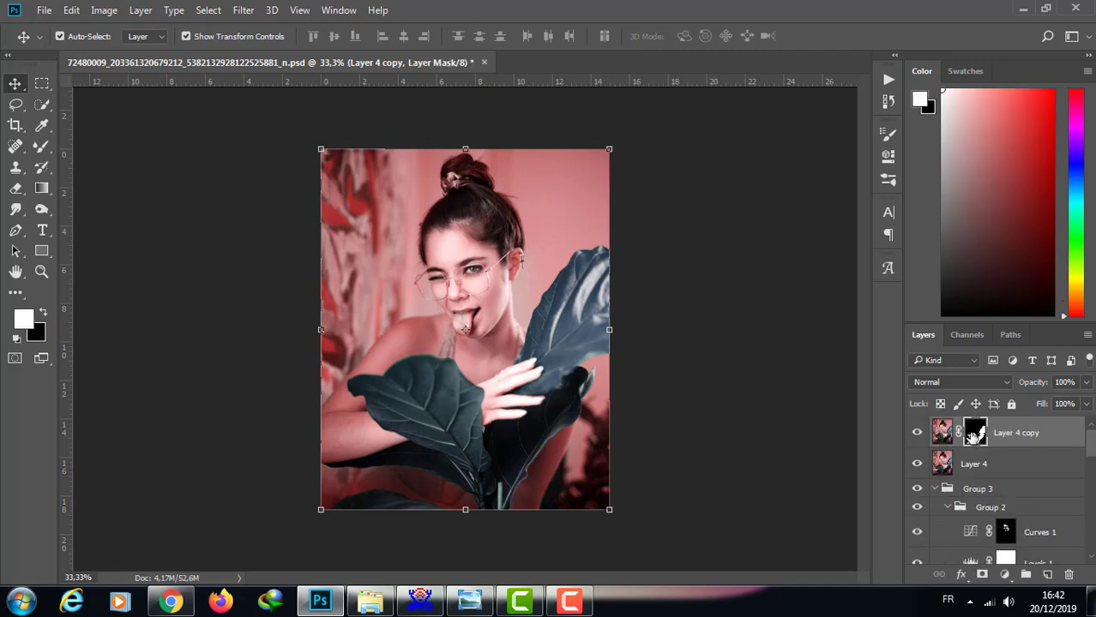
right_click(974, 434)
click(980, 336)
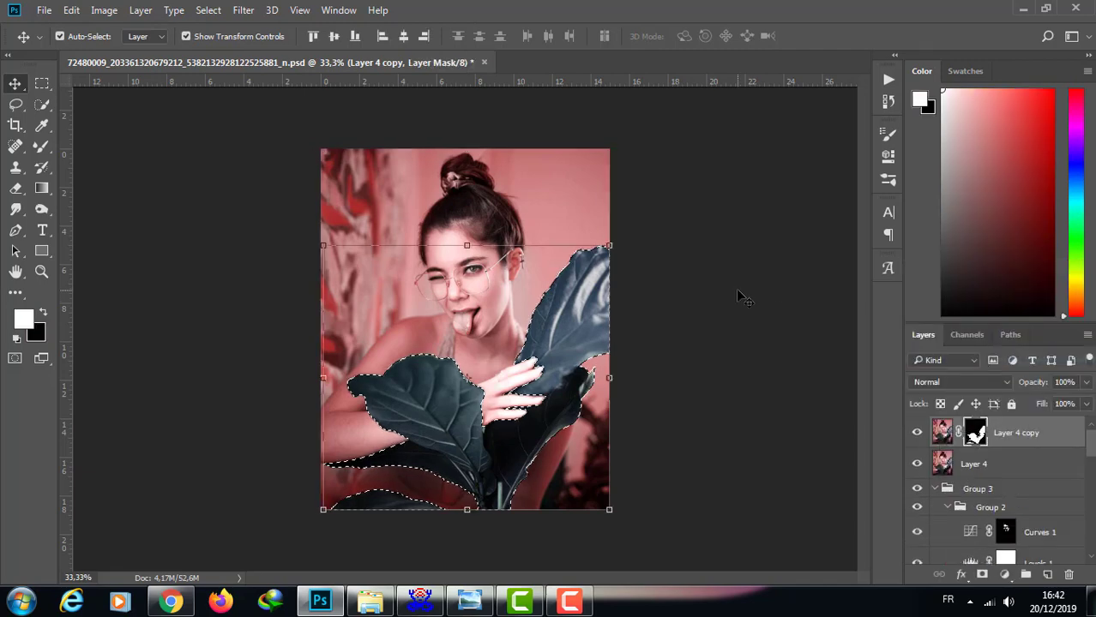
Add a Color Lookup adjustment using 2Strip.look on the selected leaves, then deselect.
click(1005, 574)
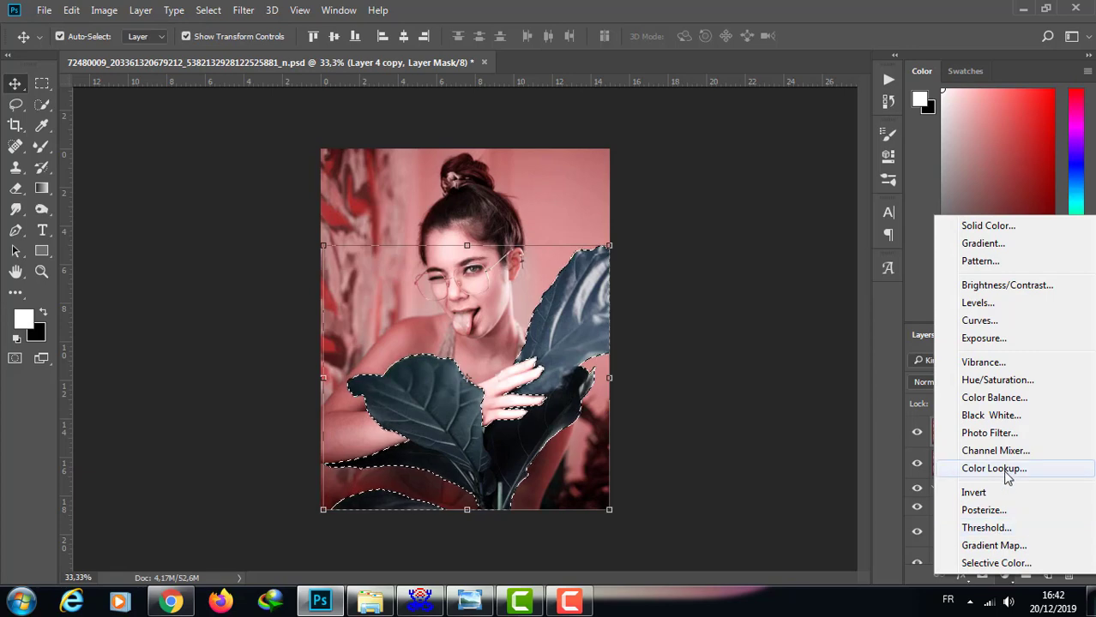
click(1007, 473)
click(796, 185)
click(790, 272)
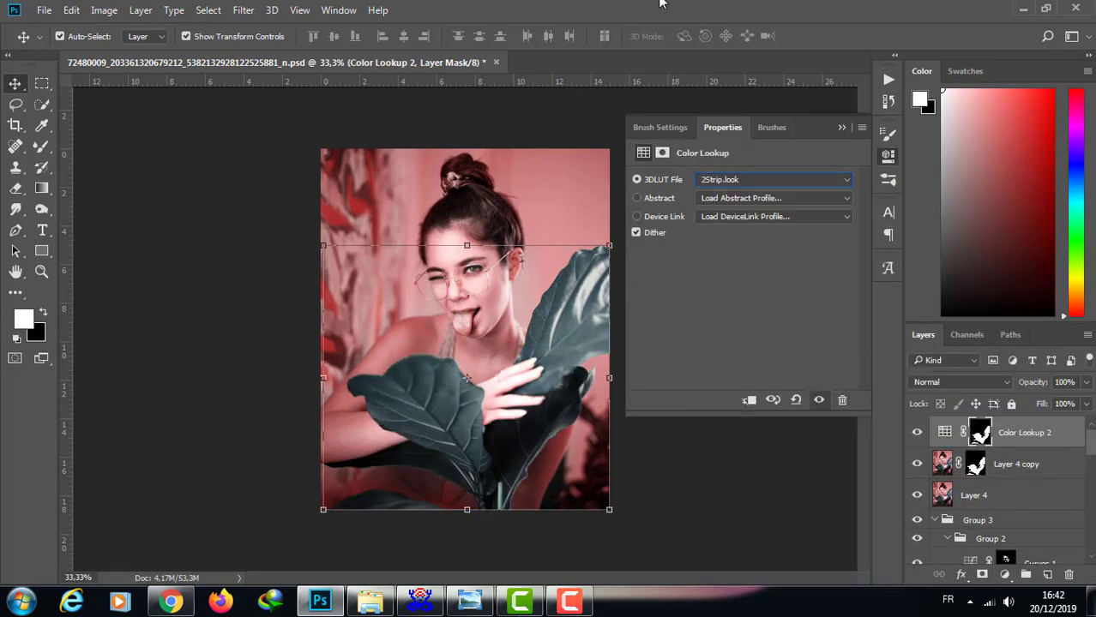
click(837, 138)
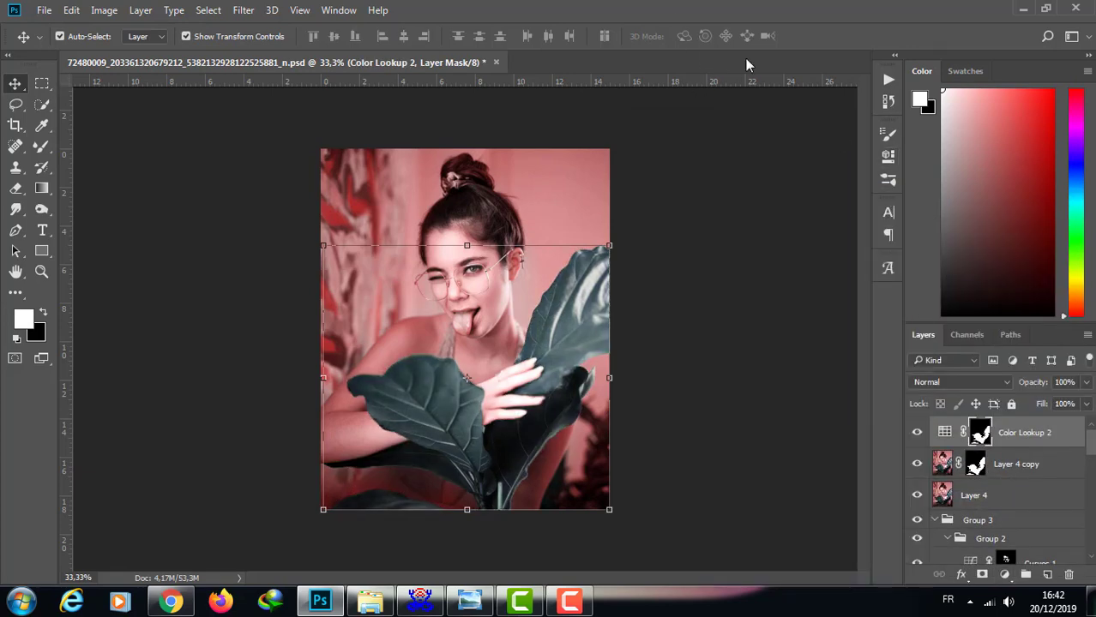
click(678, 208)
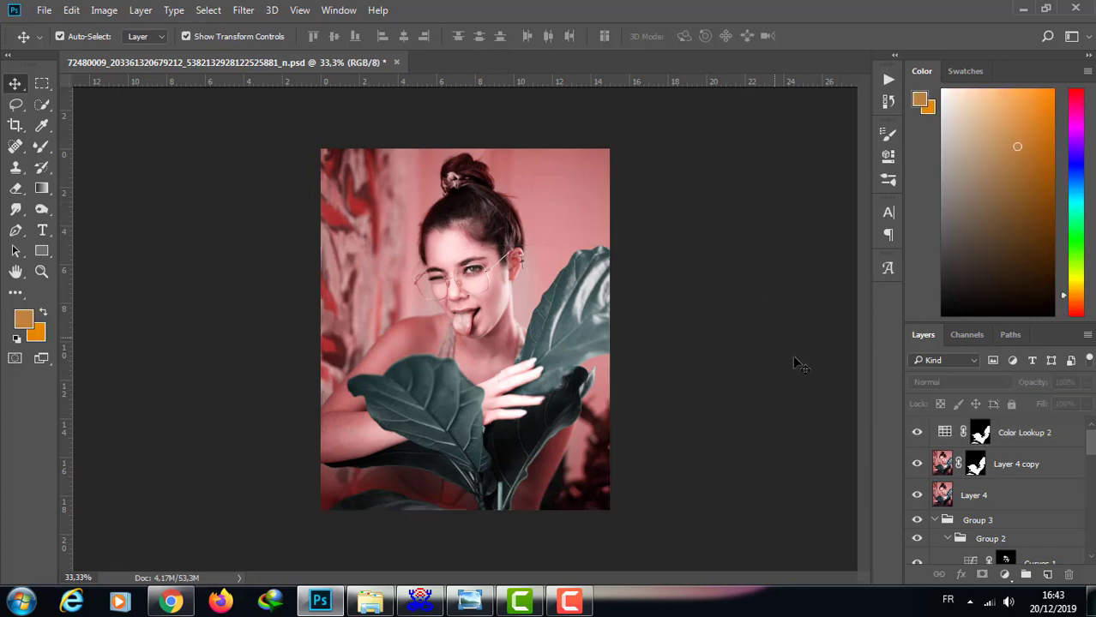
Stamp all visible layers into Layer 5 and duplicate it.
click(997, 446)
key(shift+ctrl+alt+e)
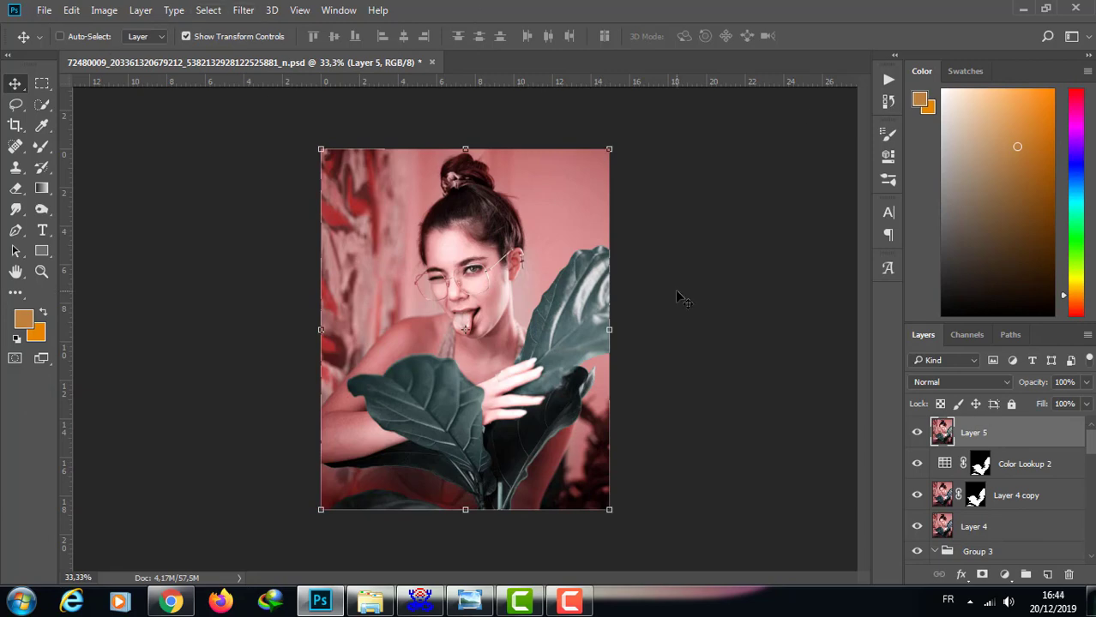
key(ctrl+j)
Give Layer 5 copy Camera Raw Clarity +24 and Exposure +0.15, then compare.
click(243, 10)
click(268, 100)
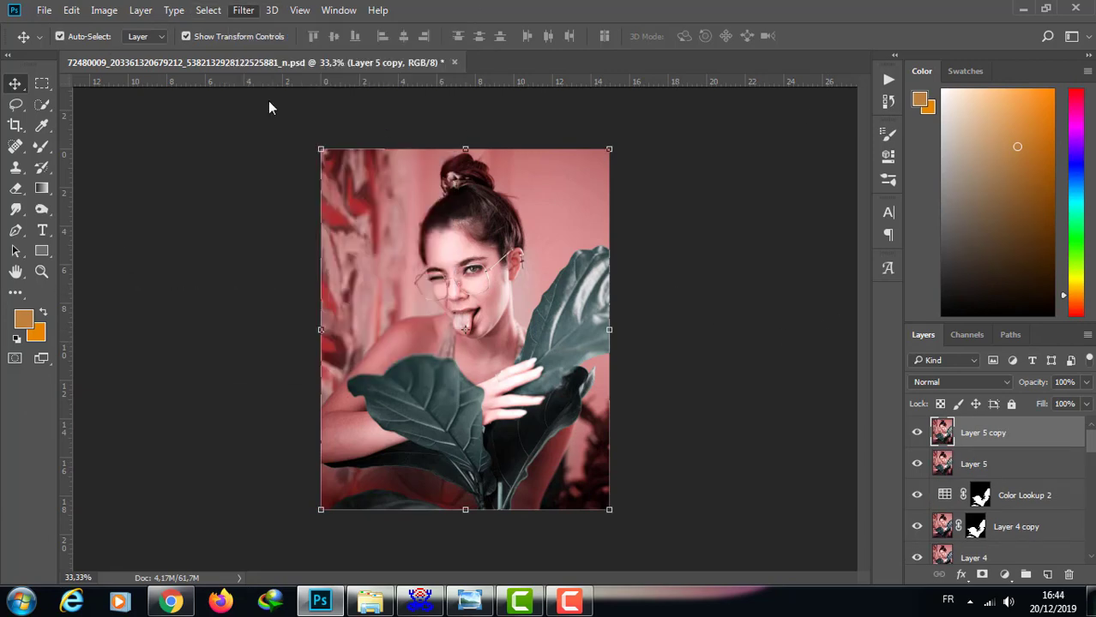
scroll(1061, 382, down, 4)
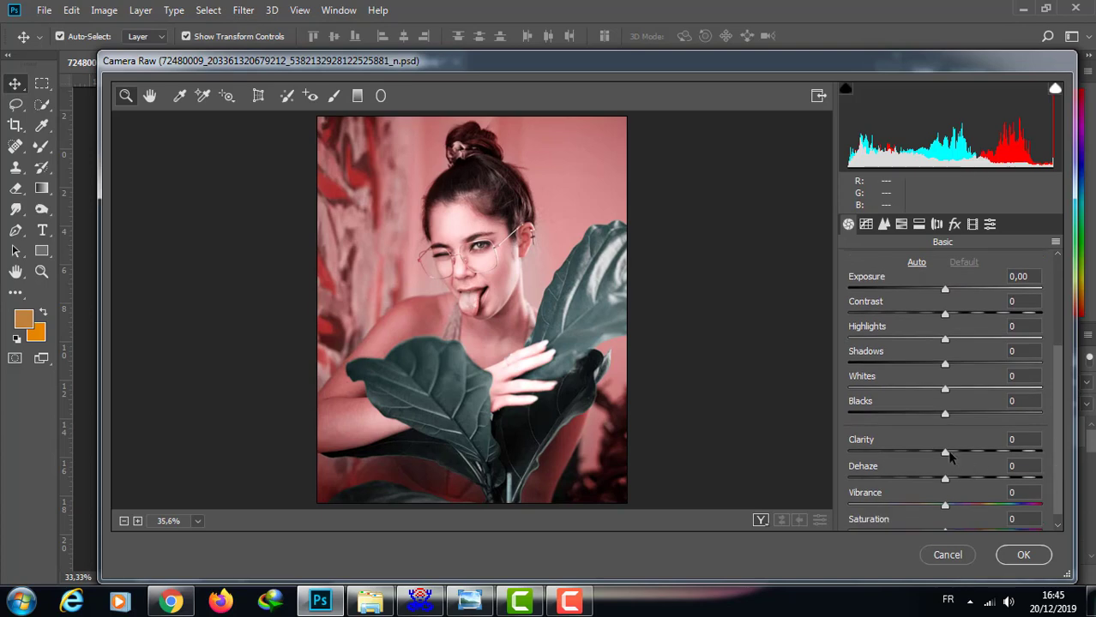
mouse_move(945, 454)
mouse_down()
mouse_move(977, 461)
mouse_move(949, 436)
mouse_up()
scroll(1005, 405, up, 1)
scroll(986, 412, up, 4)
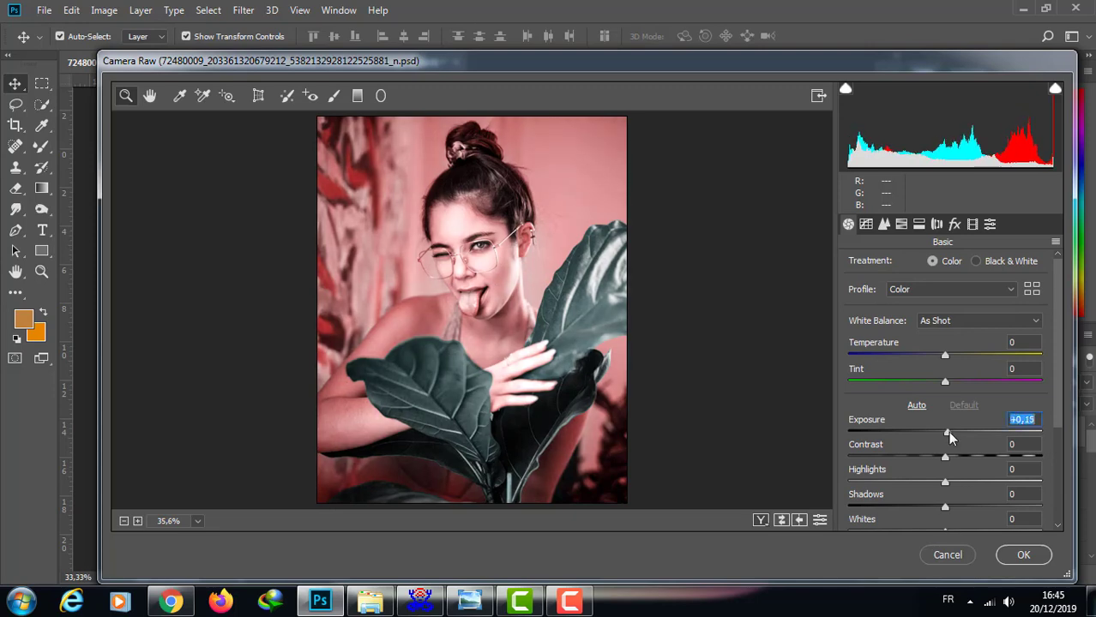
click(1024, 556)
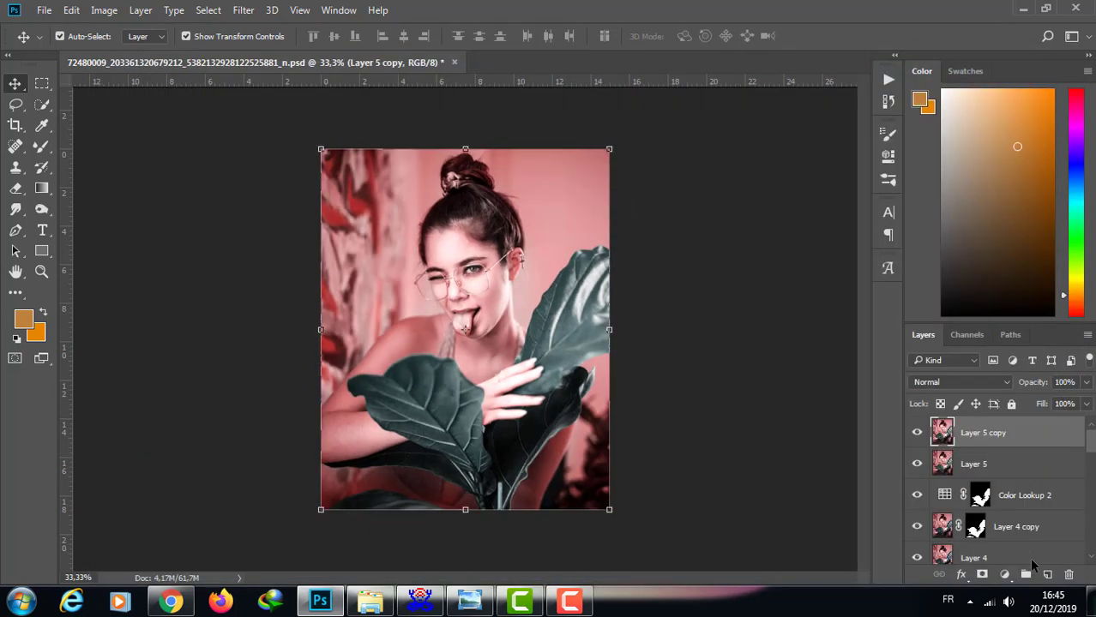
click(916, 432)
Add a black (inverted) layer mask to Layer 5 copy and pick a soft Brush.
click(981, 576)
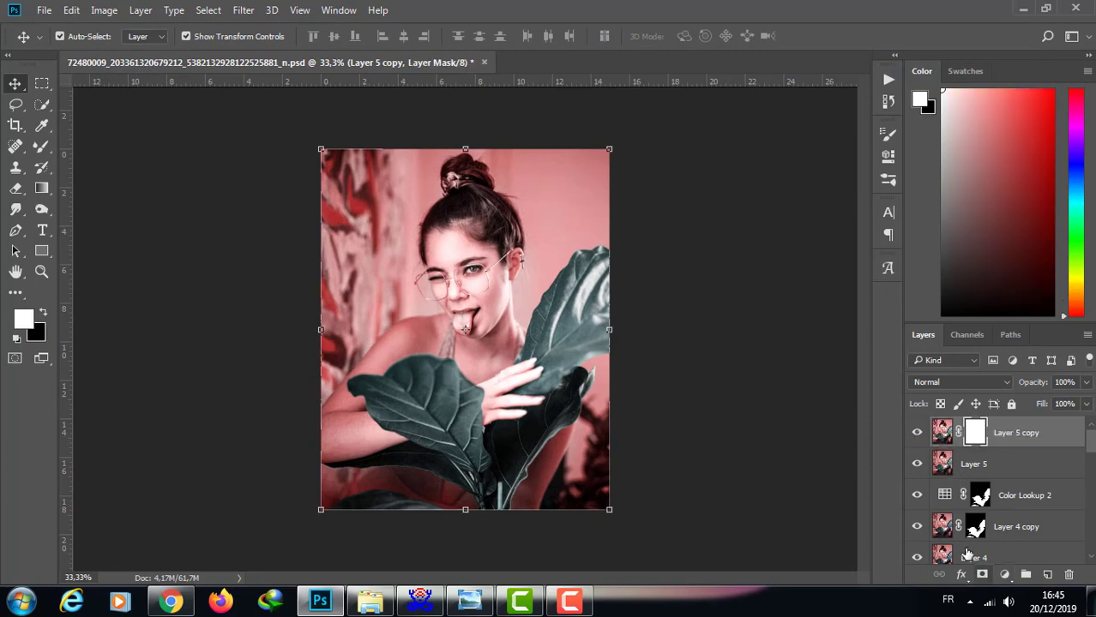
double_click(977, 432)
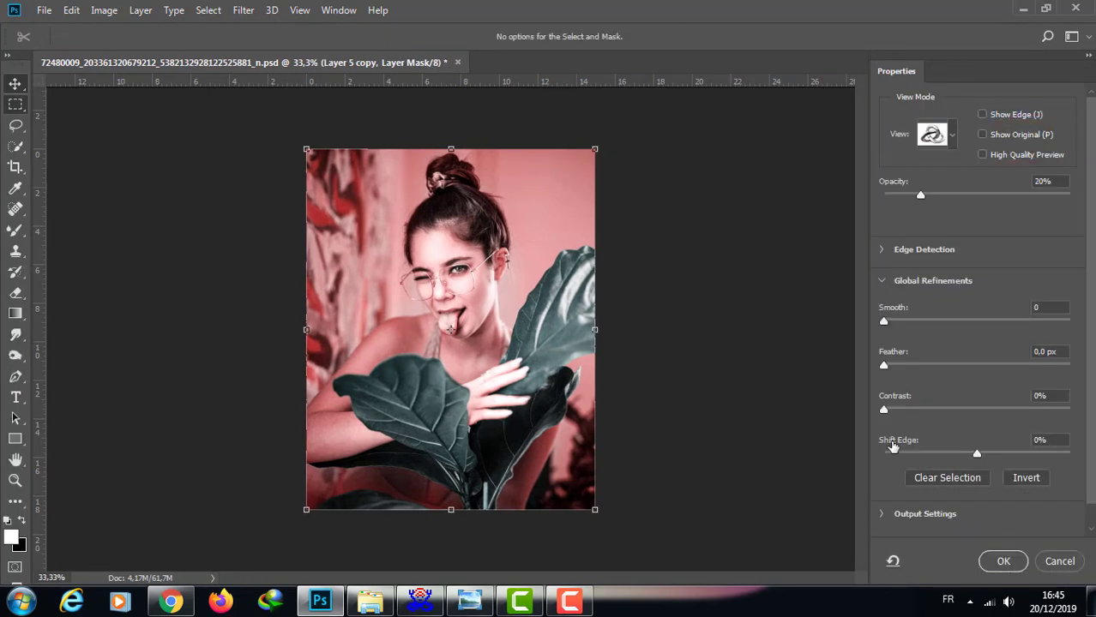
click(997, 562)
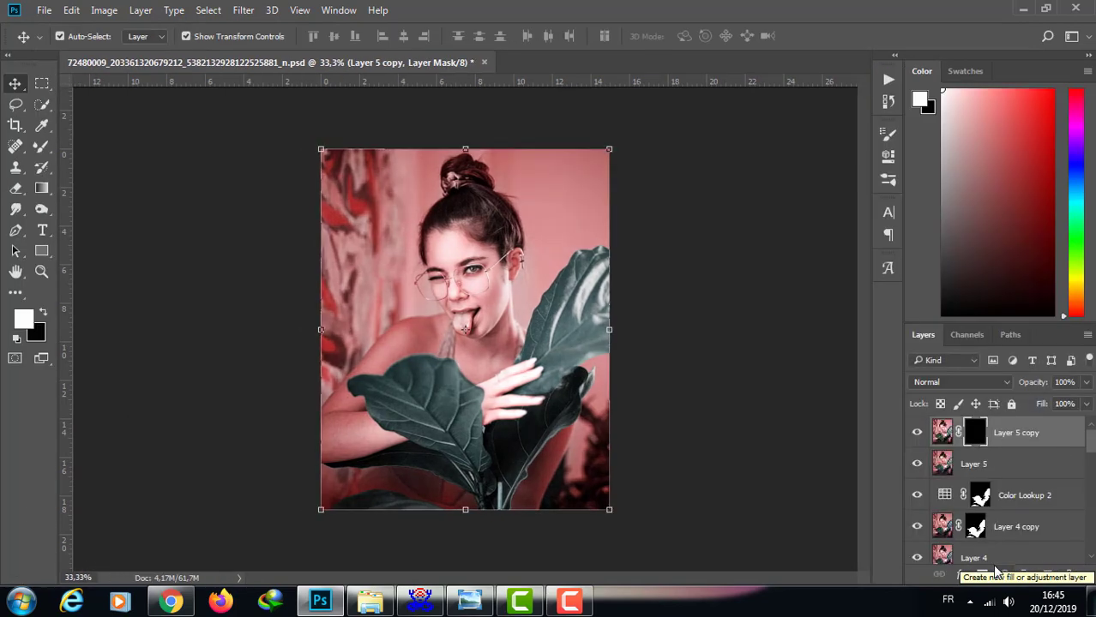
click(41, 145)
click(92, 151)
click(83, 36)
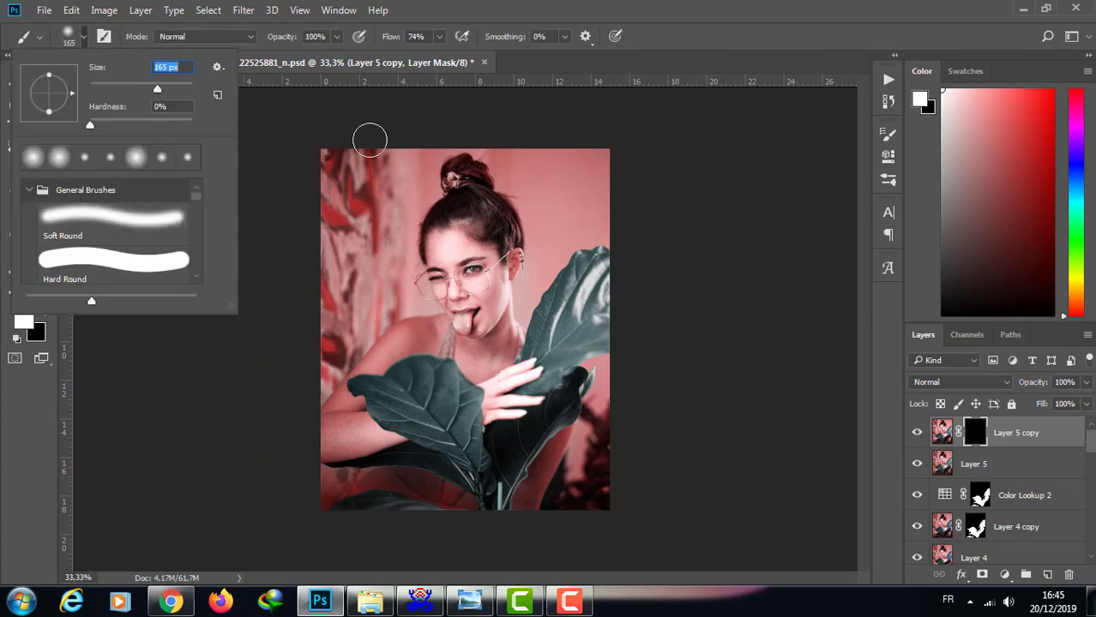
click(479, 196)
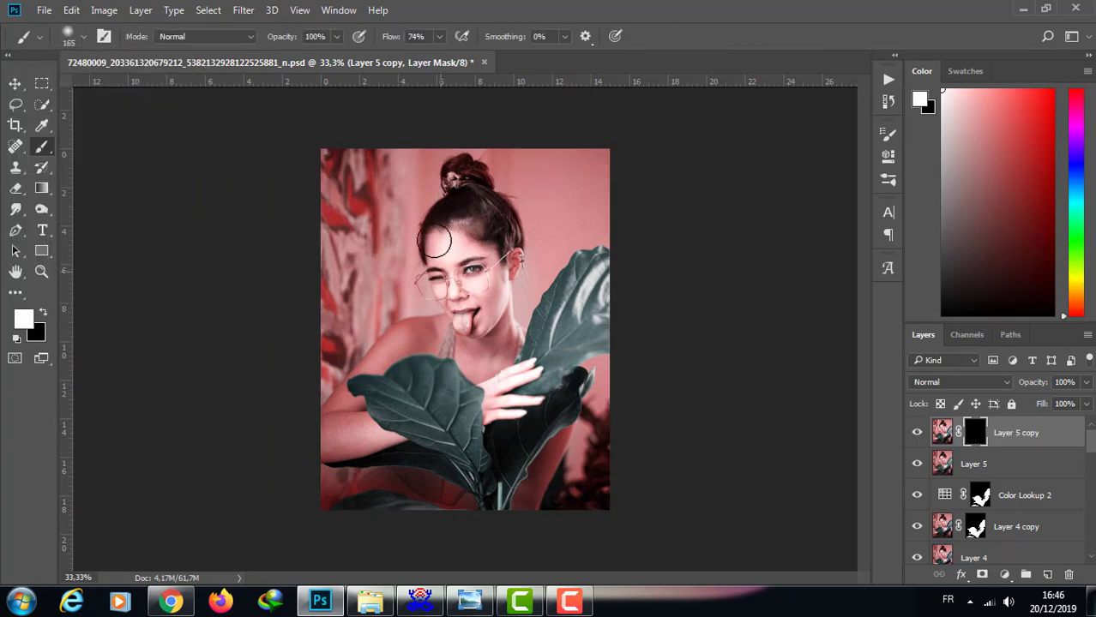
Paint white on the mask over the woman's head and right leaf, enlarging the brush to 480 px.
mouse_move(435, 243)
mouse_down()
mouse_move(439, 236)
mouse_move(490, 322)
mouse_move(456, 384)
mouse_move(397, 389)
mouse_move(445, 403)
mouse_move(463, 437)
mouse_move(377, 360)
mouse_move(375, 394)
mouse_up()
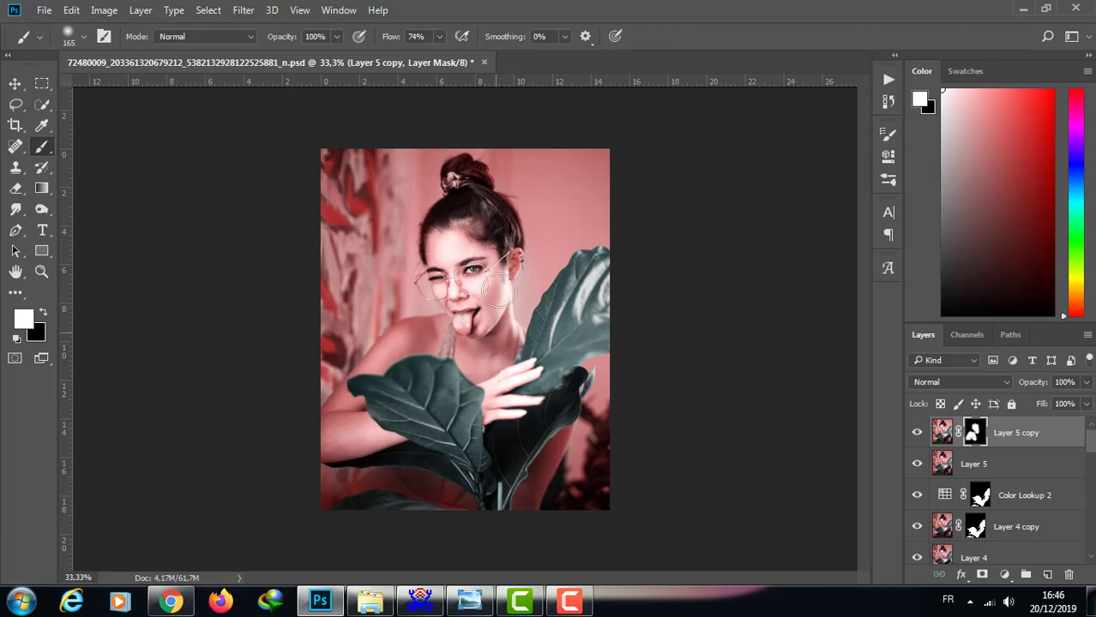
drag(494, 367, 572, 291)
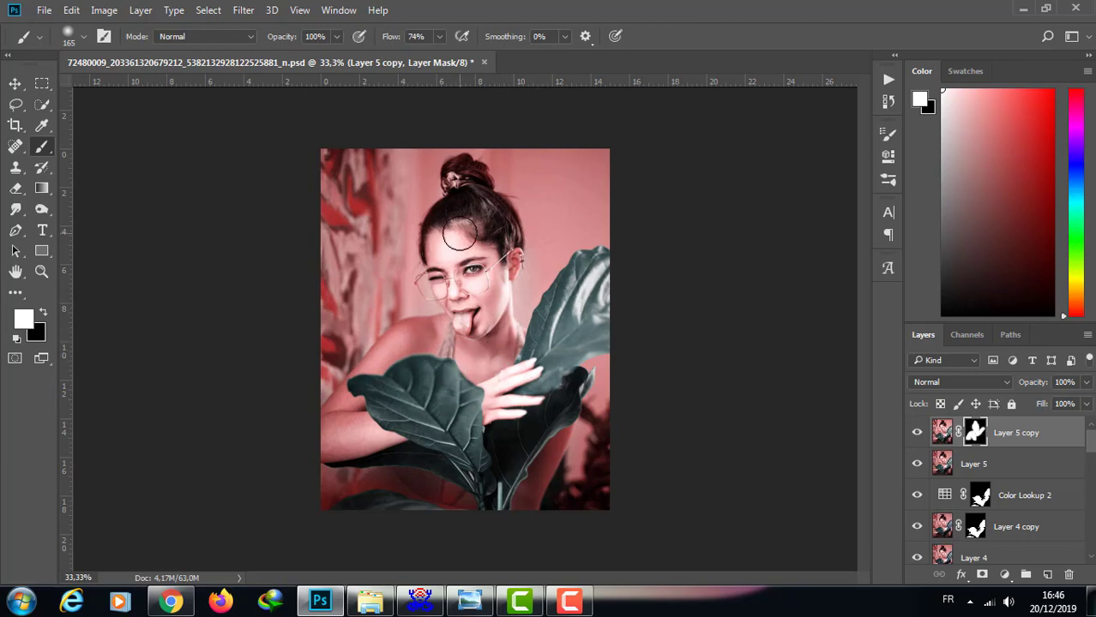
click(337, 36)
click(83, 36)
mouse_move(130, 88)
mouse_down()
mouse_move(202, 88)
mouse_move(185, 89)
mouse_up()
key(Return)
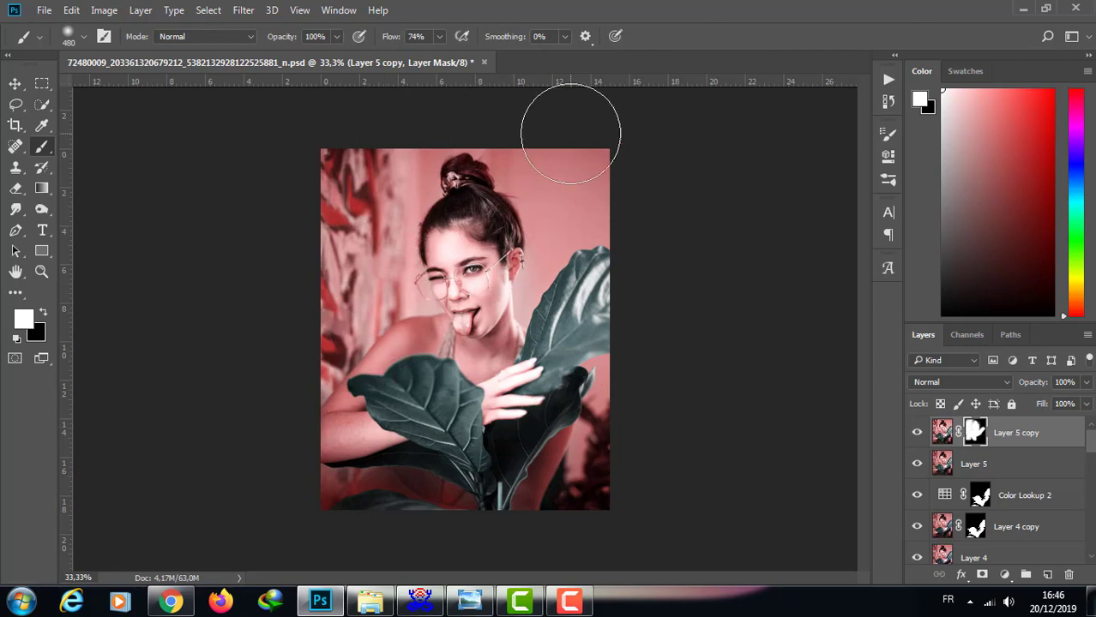
Show Layer 5 copy at 50% zoom and toggle it to compare before and after.
click(916, 445)
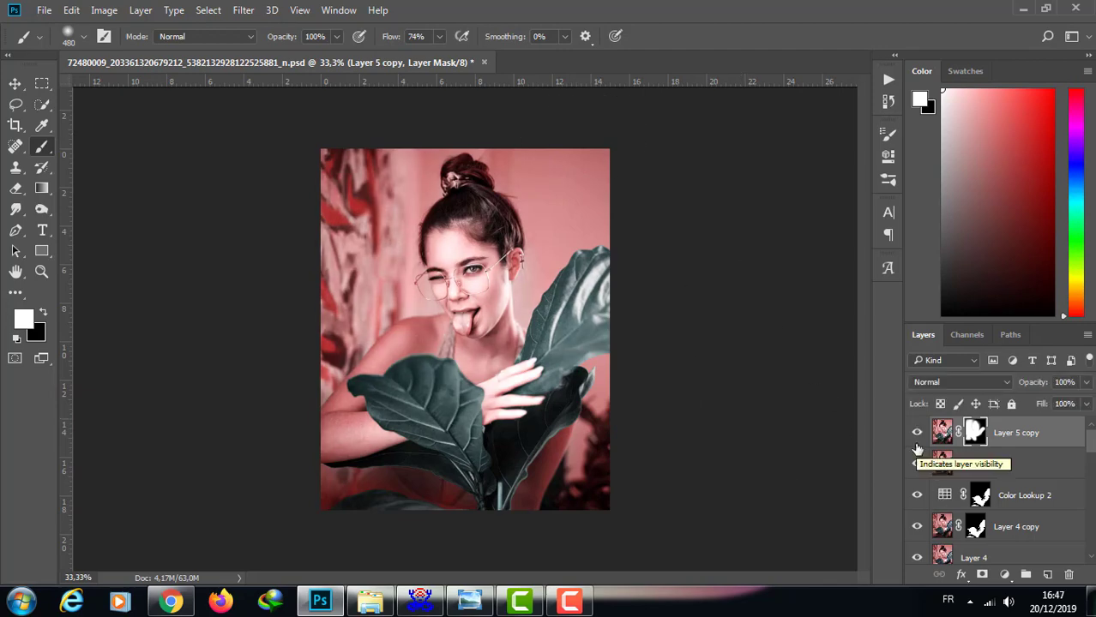
key(ctrl+minus)
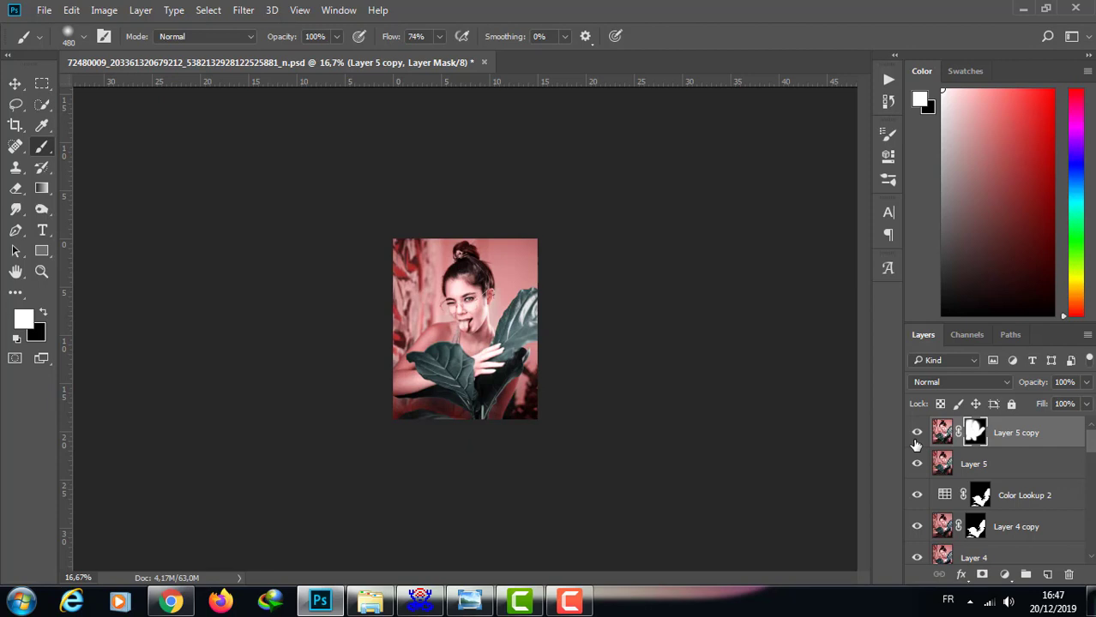
key(ctrl+plus)
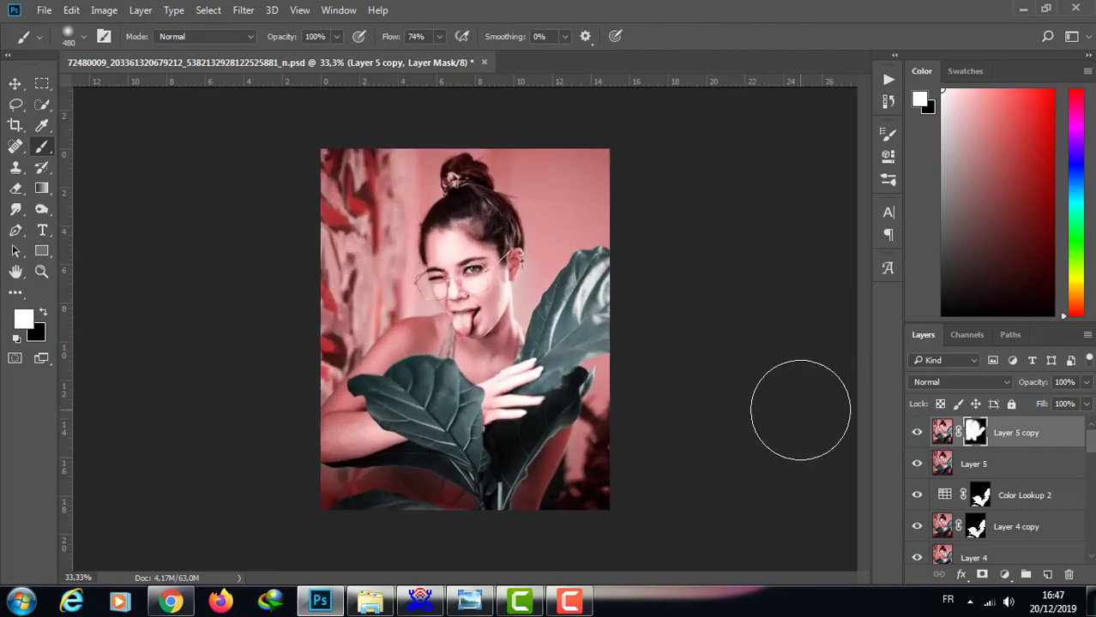
key(ctrl+plus)
click(991, 470)
click(917, 433)
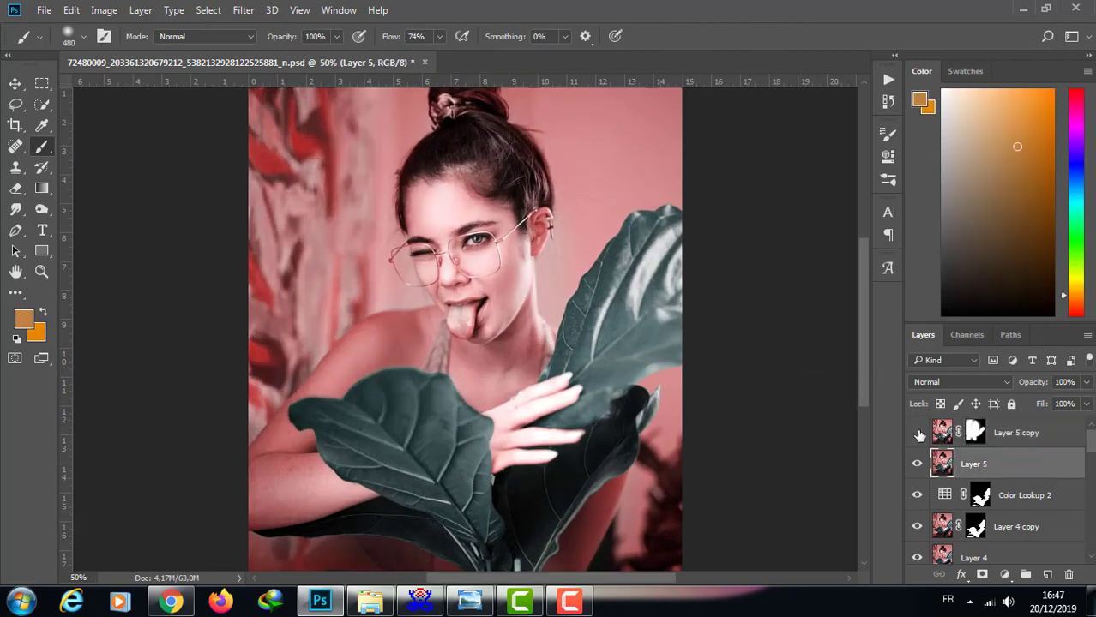
click(916, 433)
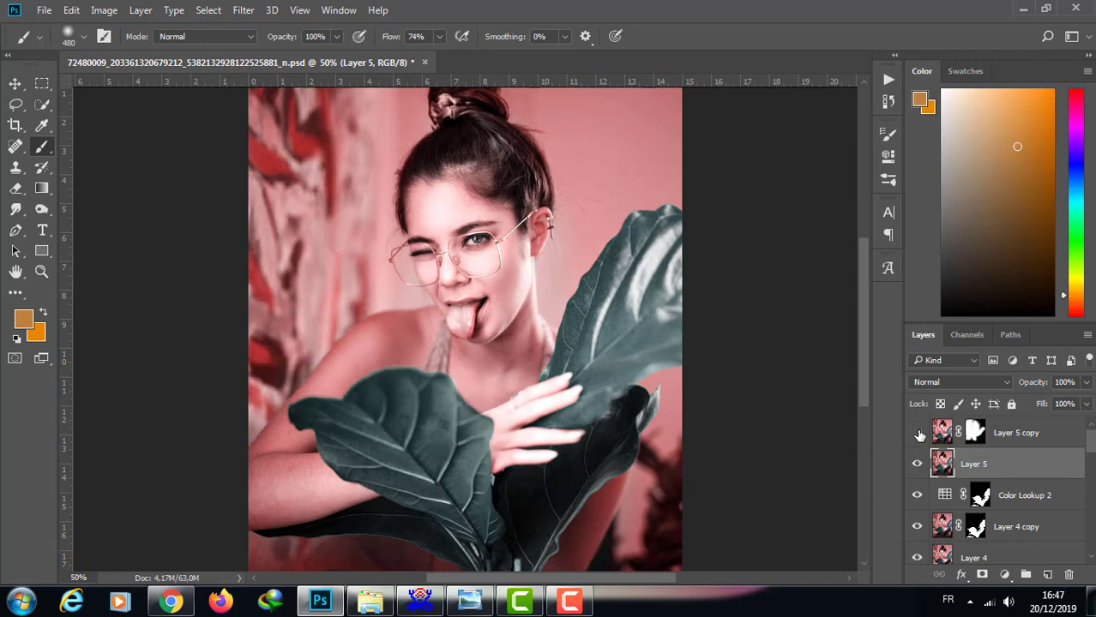
click(917, 433)
click(916, 433)
Group the selected layers into Group 4, hide Layer 3, show Group 4, and select Layer 5 copy's mask.
drag(1090, 448, 1089, 474)
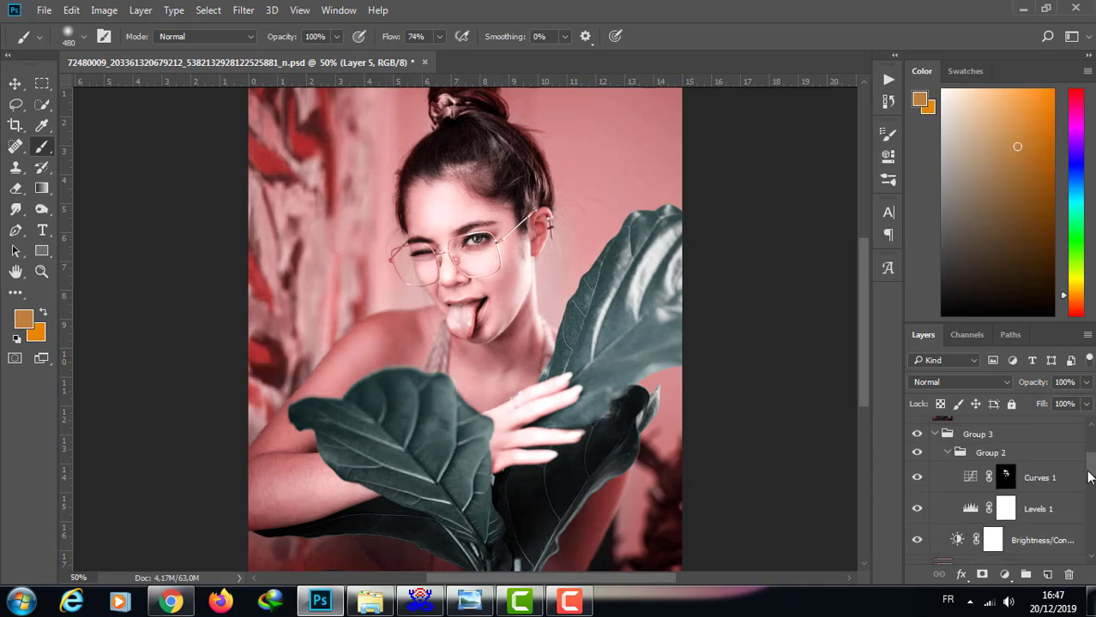
click(1025, 575)
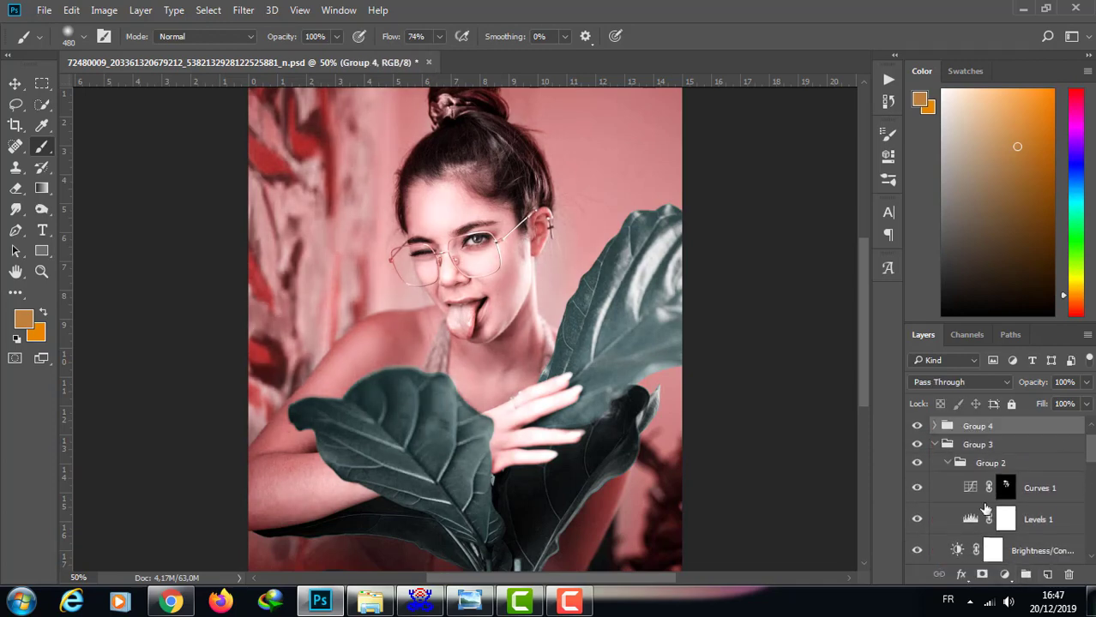
click(935, 445)
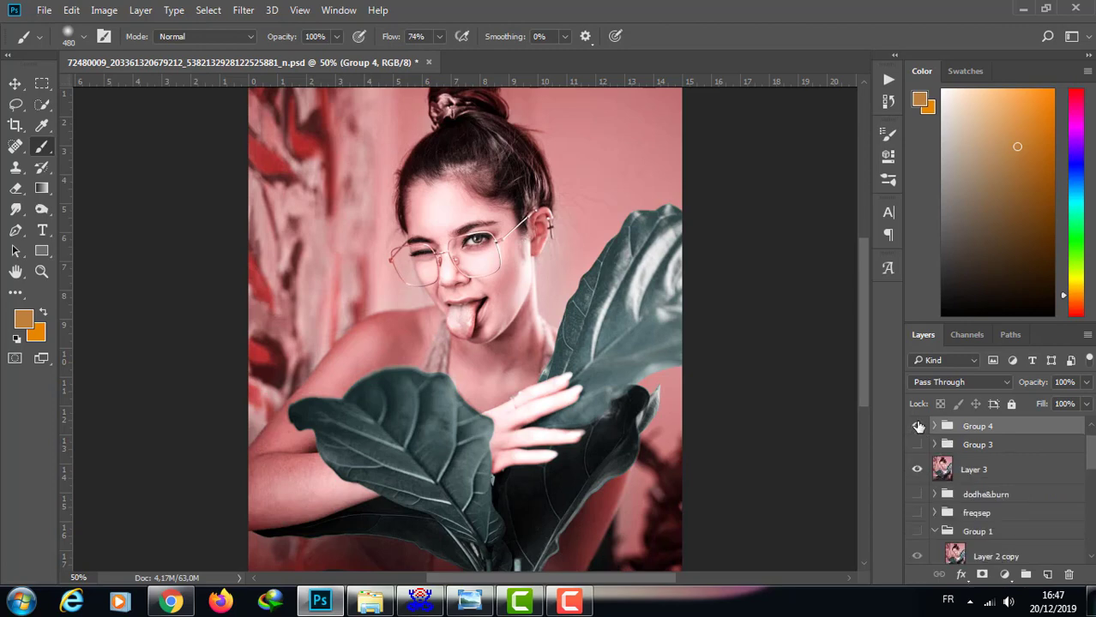
click(916, 469)
scroll(1087, 472, up, 1)
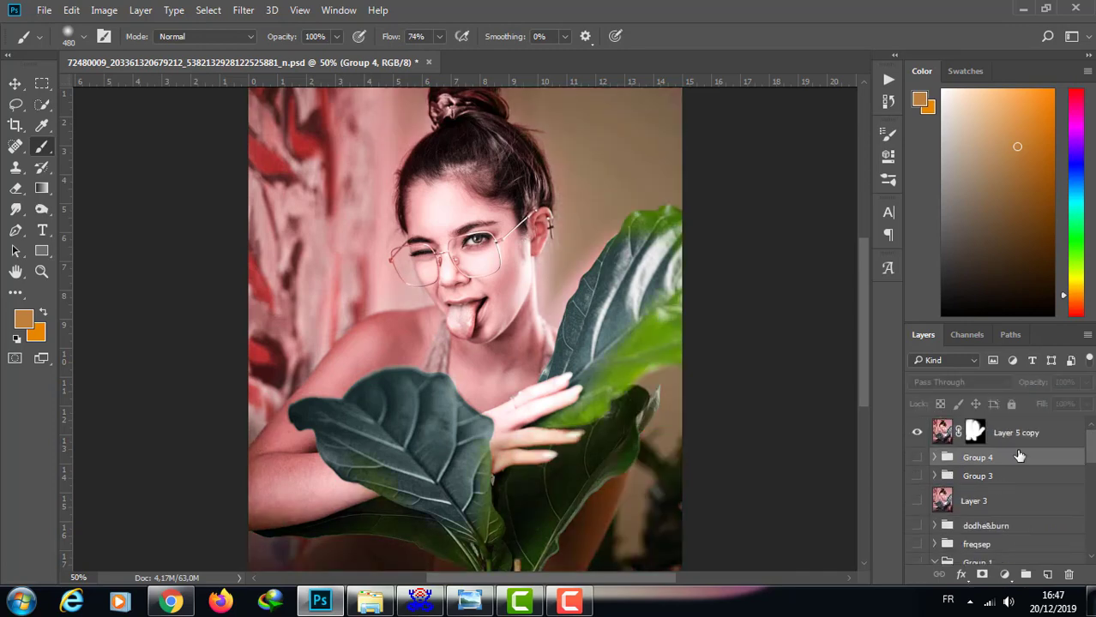
click(917, 457)
click(978, 430)
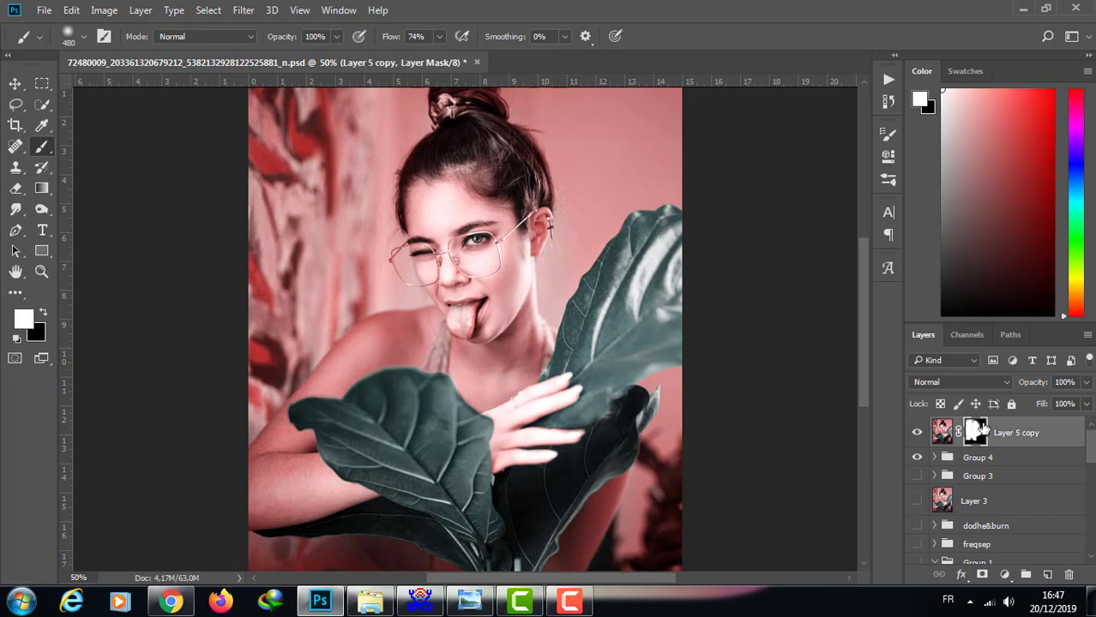
Stamp all visible layers into a new Layer 6 and collapse Group 1 in the layer list.
key(ctrl+shift+alt+e)
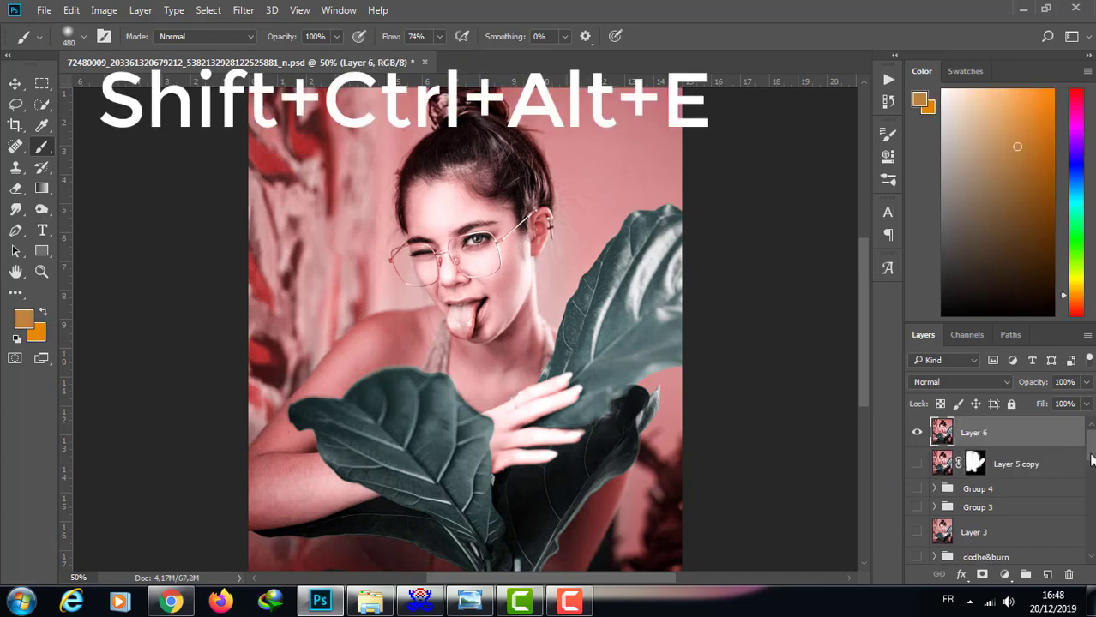
scroll(1072, 467, down, 3)
scroll(1055, 471, down, 3)
scroll(1046, 474, down, 3)
scroll(1039, 473, down, 2)
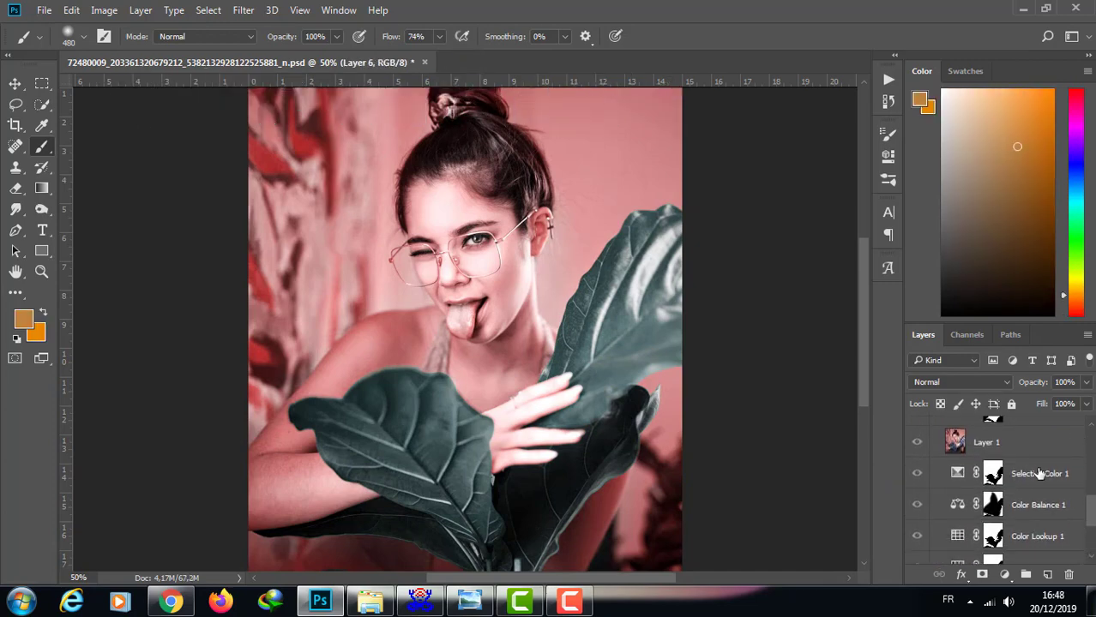
click(1027, 453)
drag(1082, 513, 1087, 542)
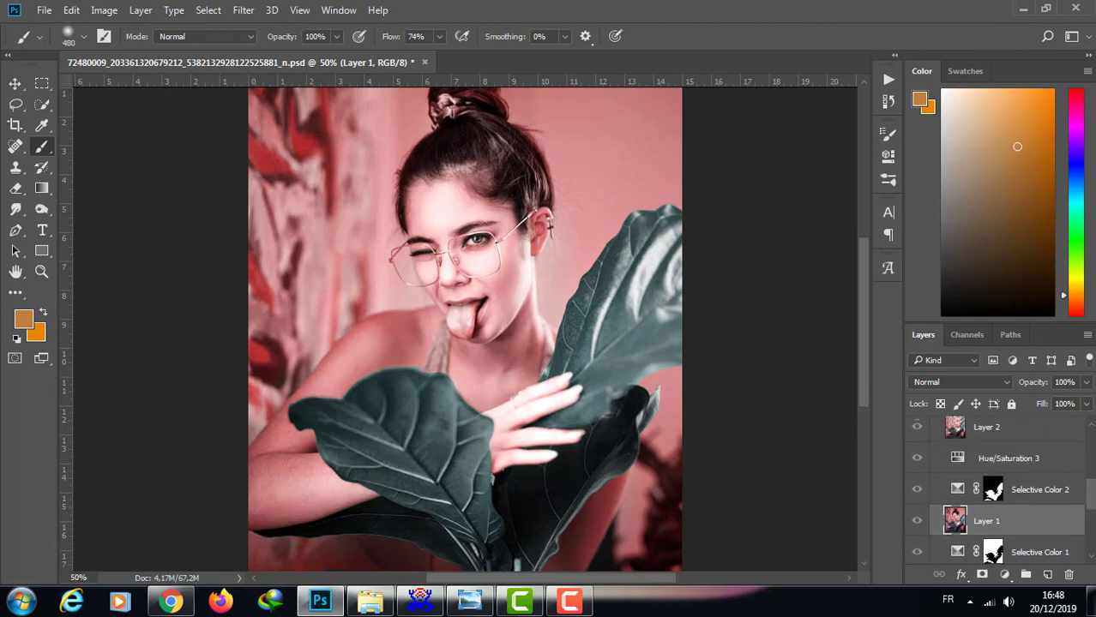
scroll(1012, 497, up, 3)
click(961, 478)
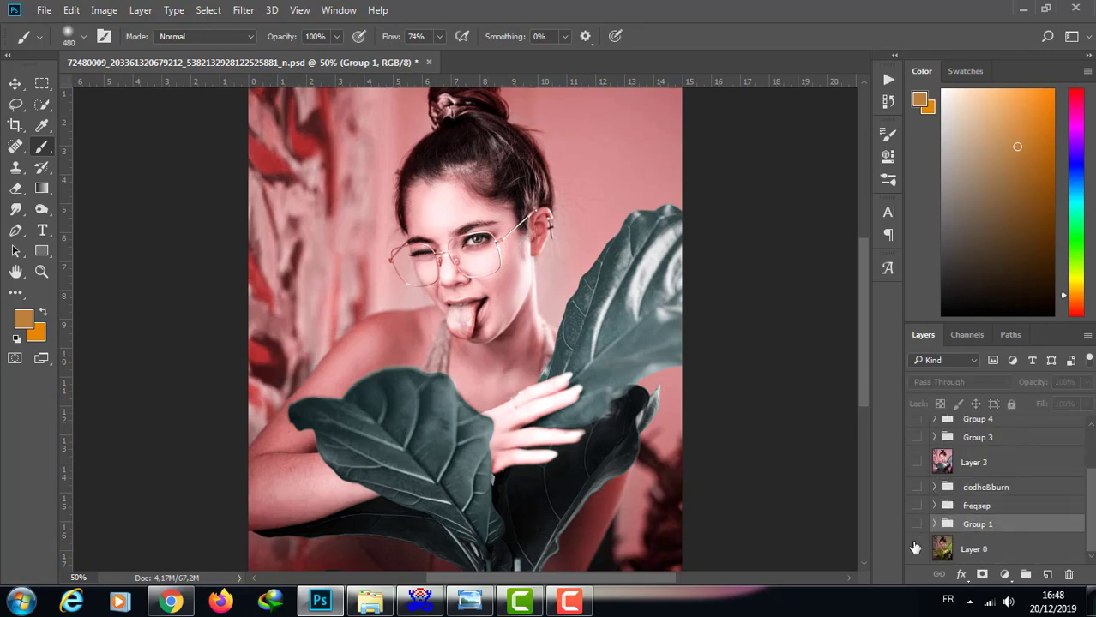
scroll(1074, 429, up, 2)
Toggle Layer 6 to compare the edit with the original photo, then reselect Layer 6.
click(918, 432)
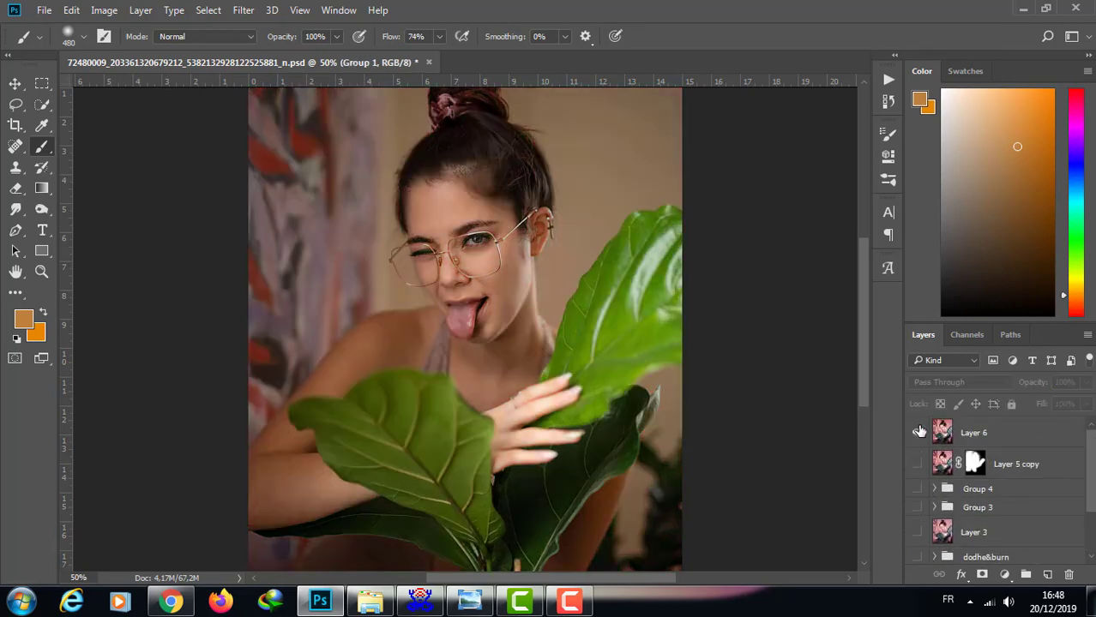
click(918, 432)
click(919, 432)
key(ctrl+minus)
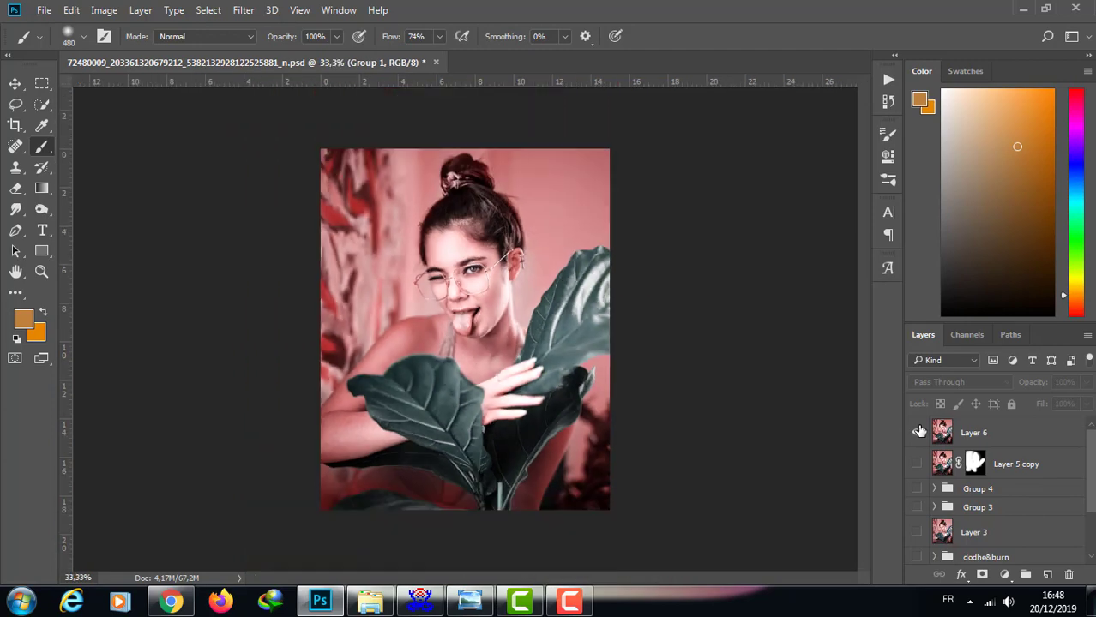
click(918, 432)
click(973, 435)
click(1005, 576)
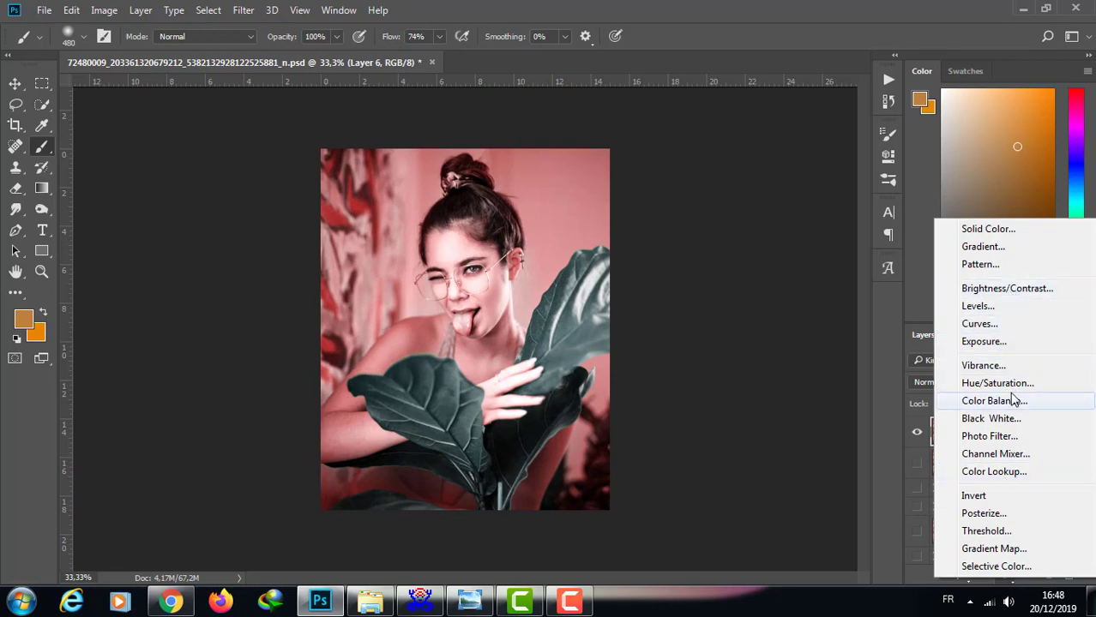
Add a Camera Raw post-crop vignette of about -25 to Layer 6 and compare with the original.
click(245, 10)
click(287, 102)
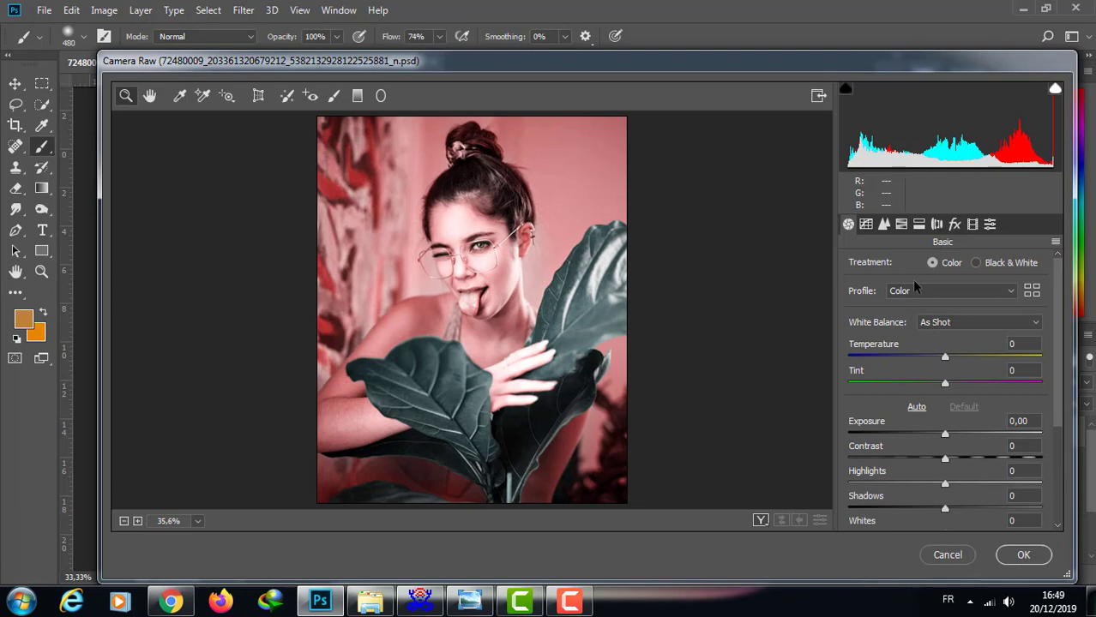
click(919, 223)
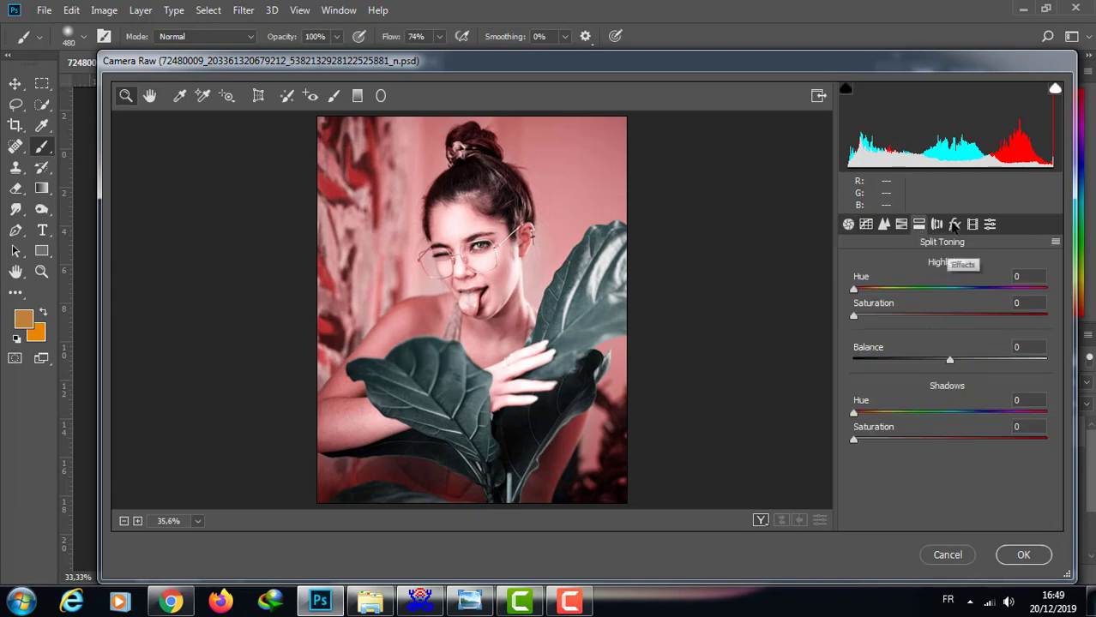
click(954, 224)
drag(944, 434, 918, 428)
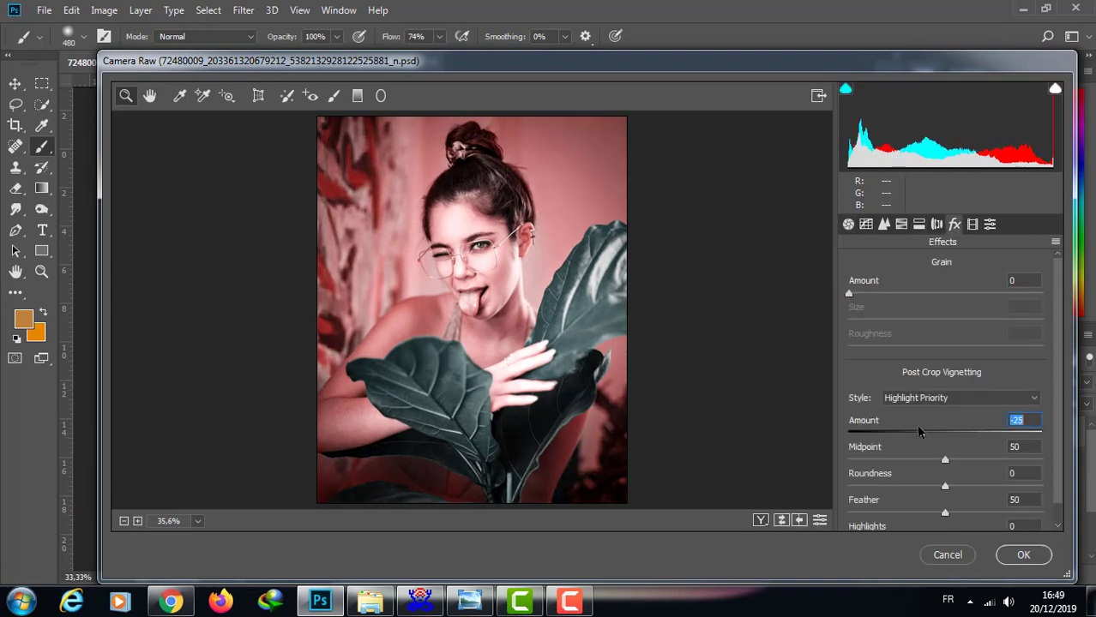
click(820, 521)
click(1021, 549)
click(919, 432)
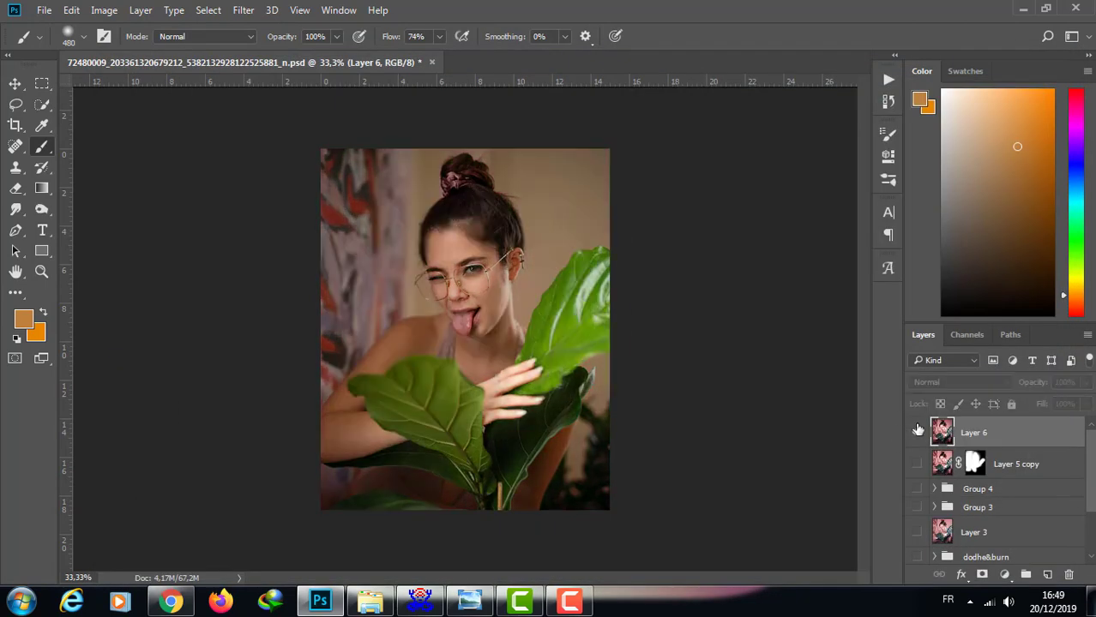
click(918, 432)
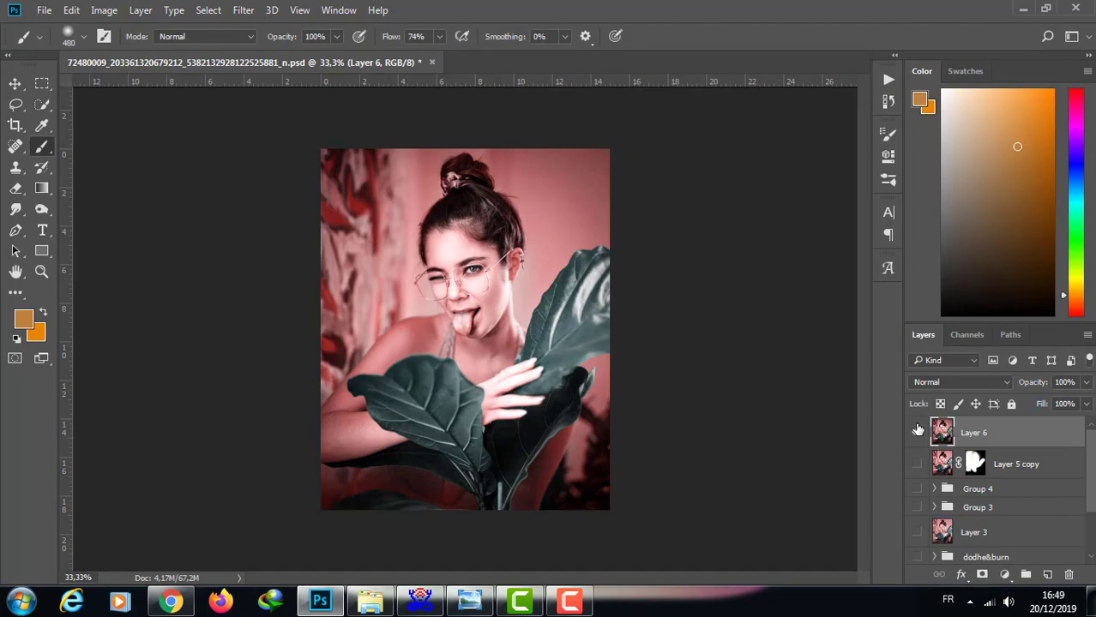